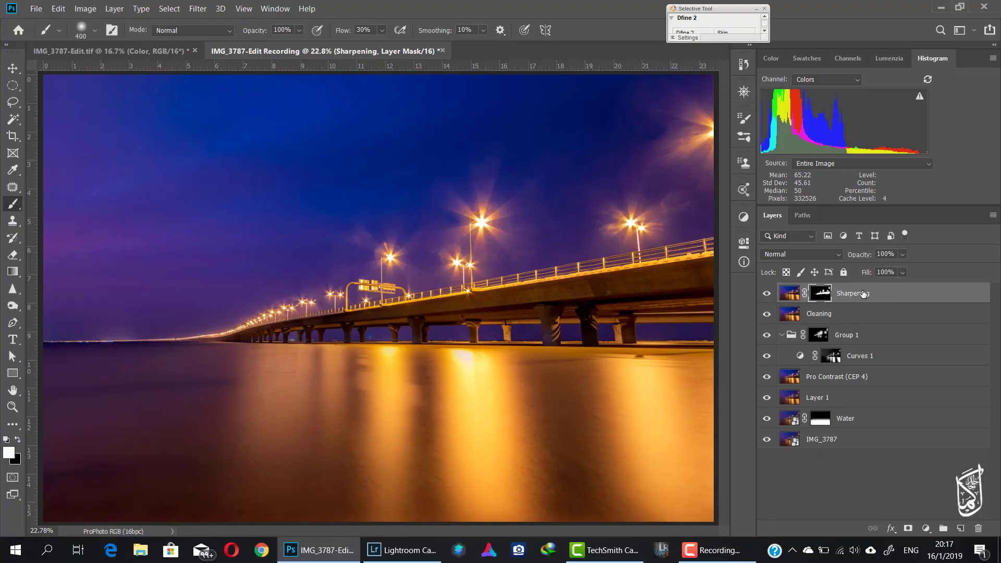
Step: Group the sharpening and cleaning layers into a group named 'Sharpening and cleaning'
{"action": "left_click", "coordinate": [872, 316], "text": "shift"}
{"action": "key", "text": "ctrl+g"}
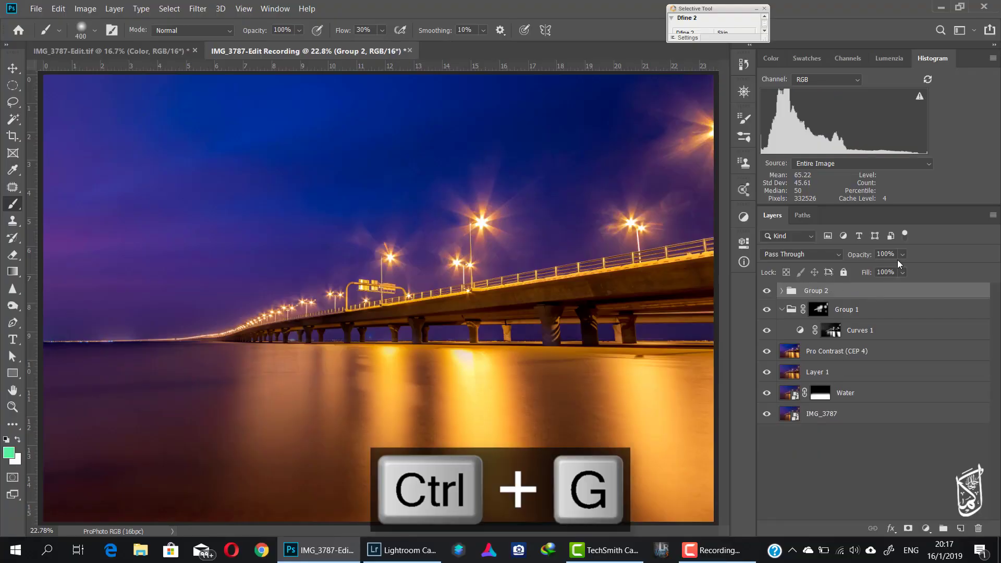
{"action": "double_click", "coordinate": [816, 291]}
{"action": "type", "text": "Sharpening and cleaning"}
{"action": "key", "text": "Return"}
Step: Group Group 1 with the Pro Contrast layer and name the group 'General Contrast'
{"action": "left_click", "coordinate": [847, 309]}
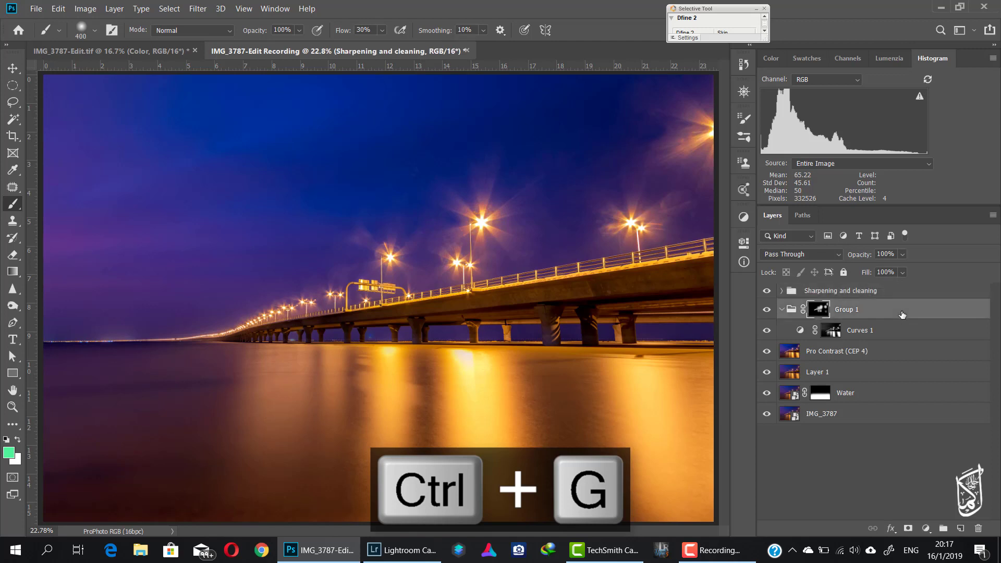
{"action": "left_click", "coordinate": [837, 351], "text": "shift"}
{"action": "key", "text": "ctrl+g"}
{"action": "double_click", "coordinate": [816, 308]}
{"action": "type", "text": "General"}
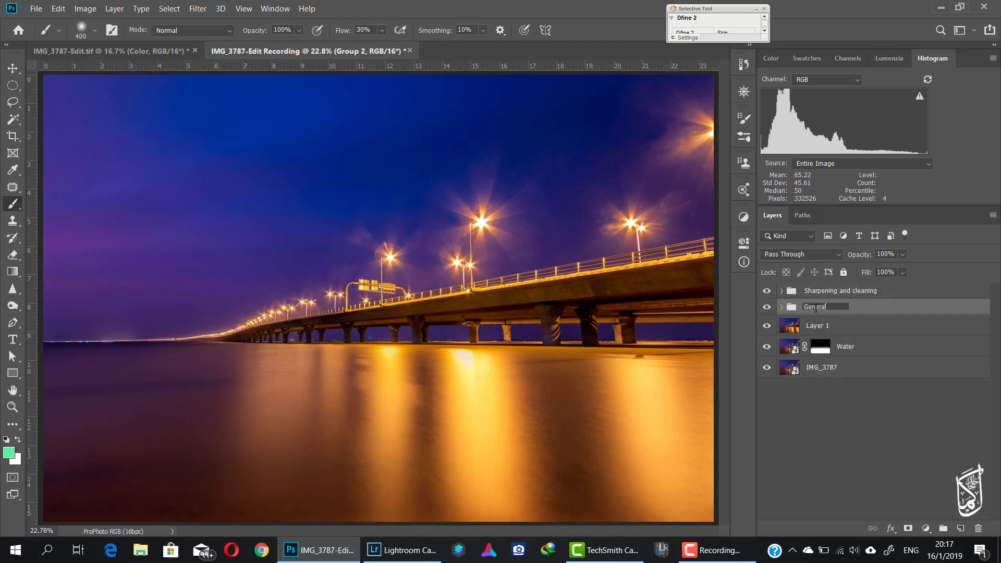
{"action": "type", "text": " Contrast"}
{"action": "key", "text": "Return"}
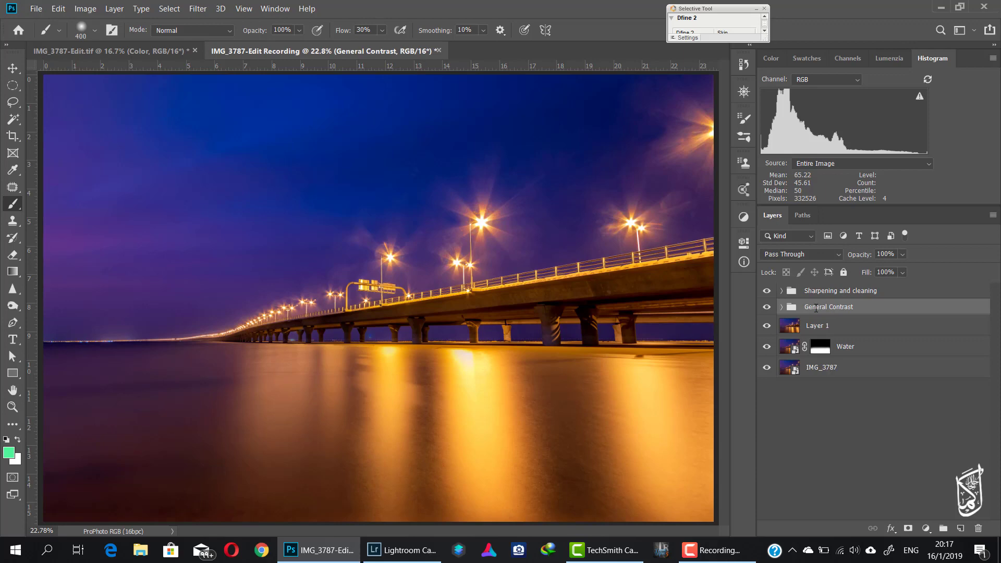
Step: With Sharpening and cleaning targeted, zoom in and place three Pen anchors along the deck's upper edge
{"action": "left_click", "coordinate": [819, 293]}
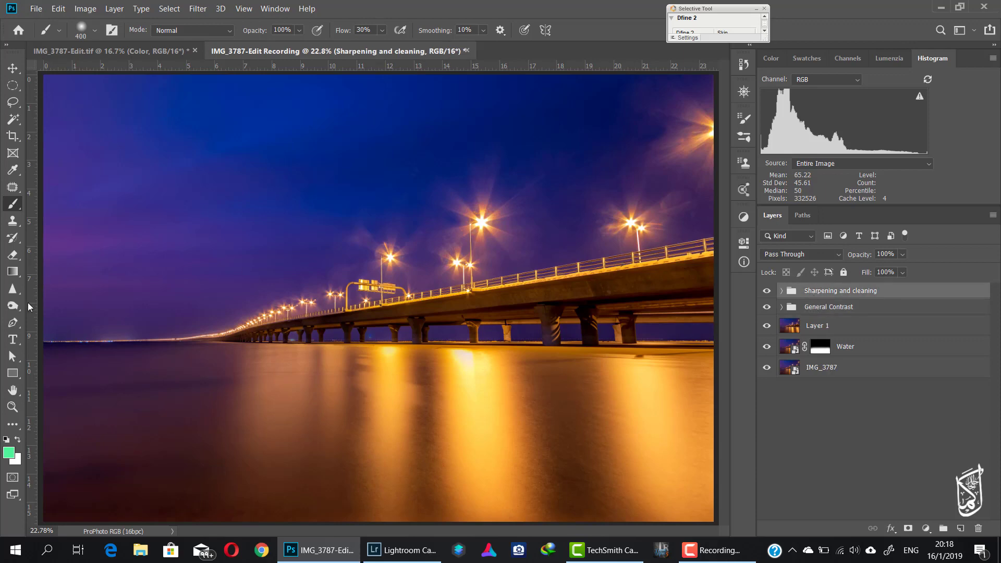
{"action": "left_click", "coordinate": [23, 323]}
{"action": "key", "text": "z"}
{"action": "mouse_move", "coordinate": [595, 291]}
{"action": "left_mouse_down"}
{"action": "mouse_move", "coordinate": [659, 292]}
{"action": "mouse_move", "coordinate": [400, 315]}
{"action": "left_mouse_up"}
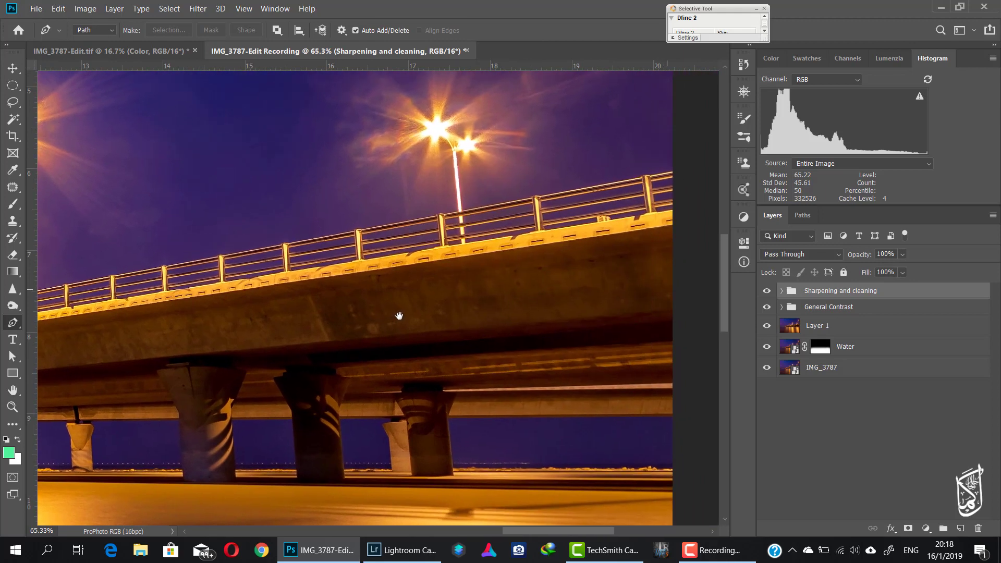
{"action": "key", "text": "p"}
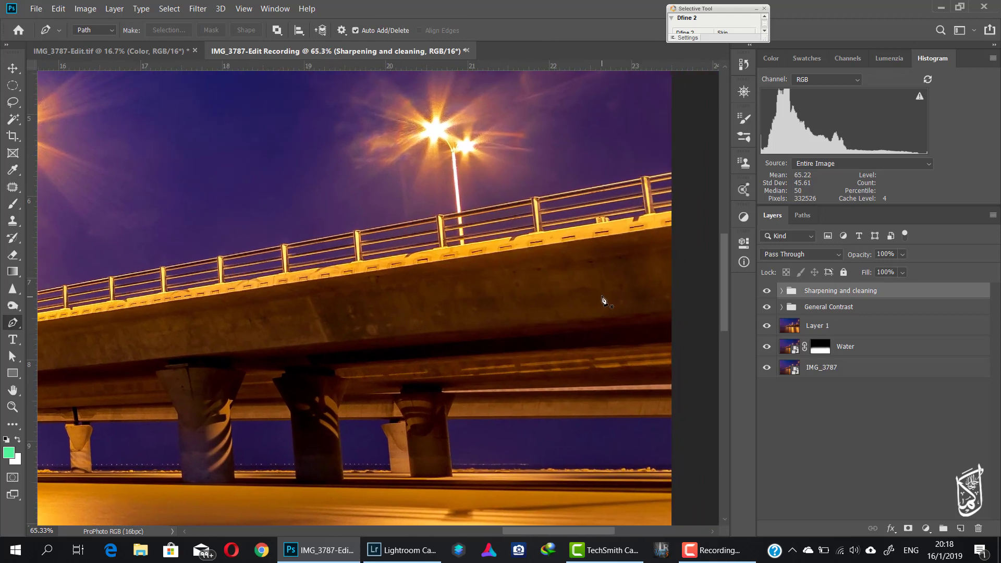
{"action": "left_click", "coordinate": [672, 226]}
{"action": "left_click", "coordinate": [423, 263]}
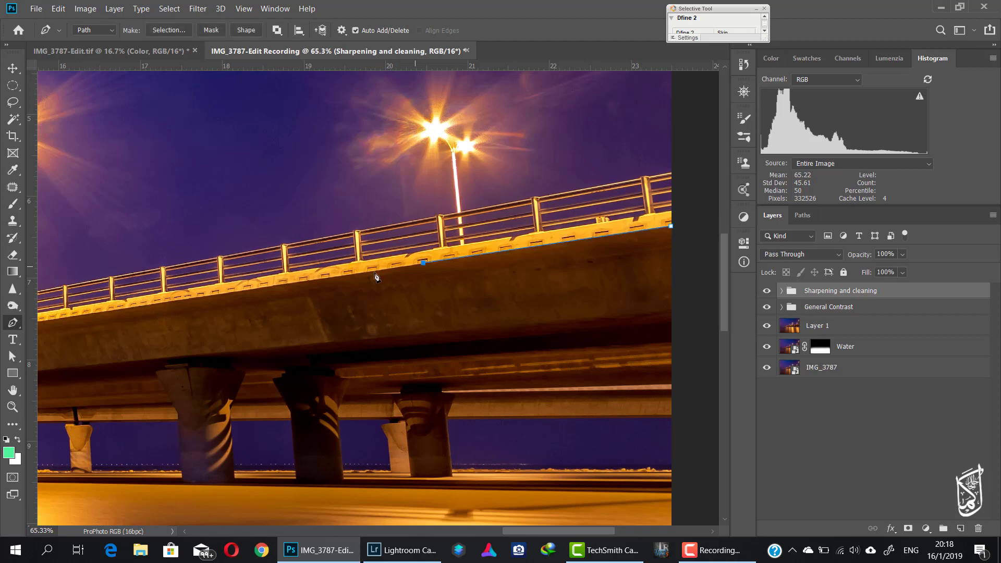
{"action": "left_click", "coordinate": [108, 312]}
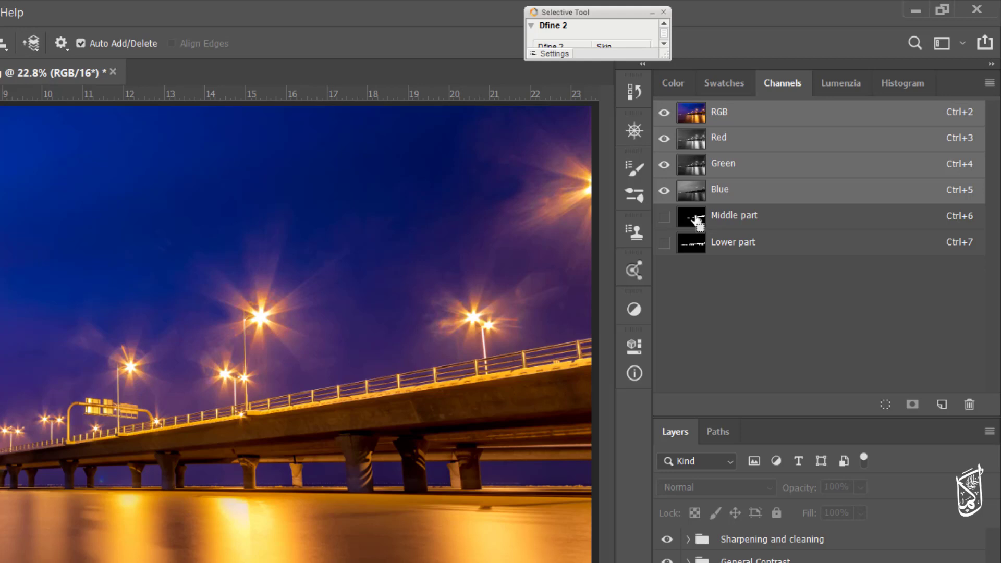
Step: Load the Middle part and Lower part channels together as one bridge selection, then open the adjustment layer list
{"action": "left_click", "coordinate": [698, 221], "text": "ctrl"}
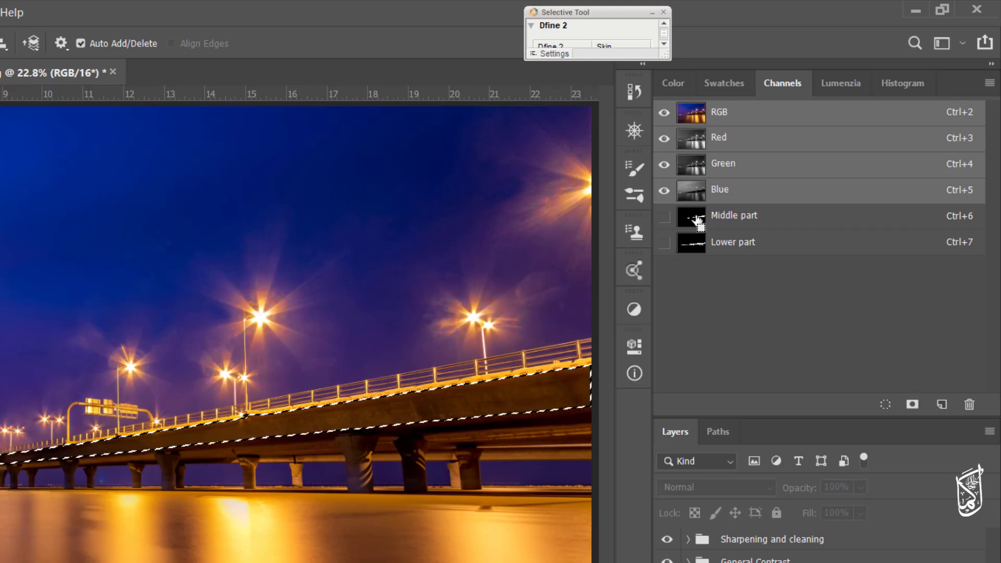
{"action": "left_click", "coordinate": [694, 247], "text": "ctrl+shift"}
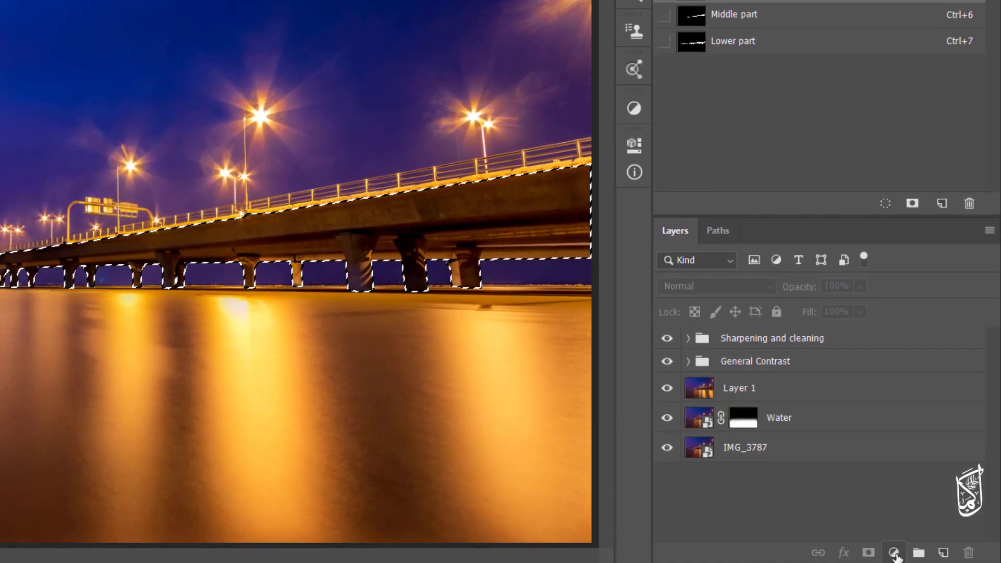
{"action": "left_click", "coordinate": [894, 554]}
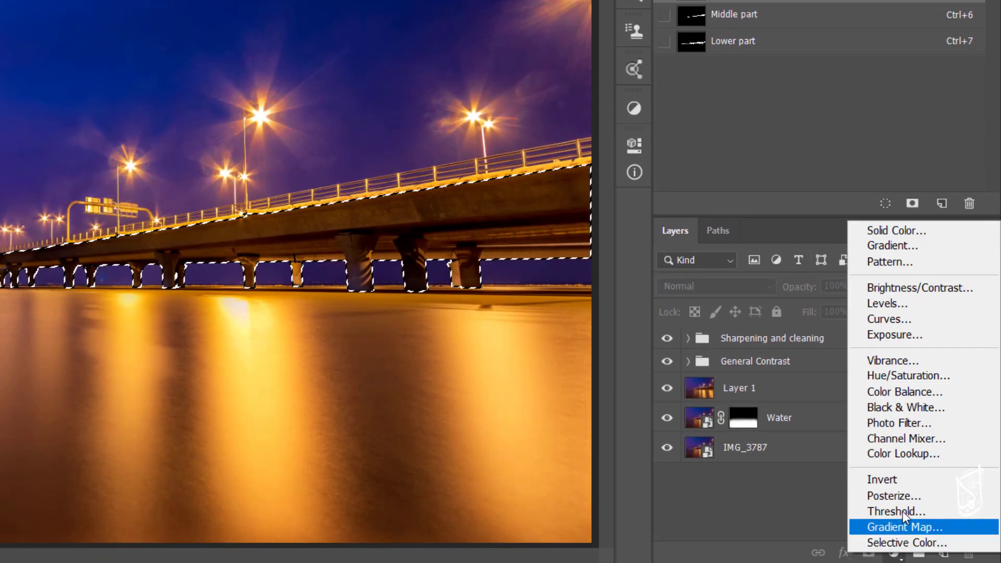
Step: Add a Curves adjustment to the bridge selection with the white point pulled to input 139
{"action": "left_click", "coordinate": [913, 319]}
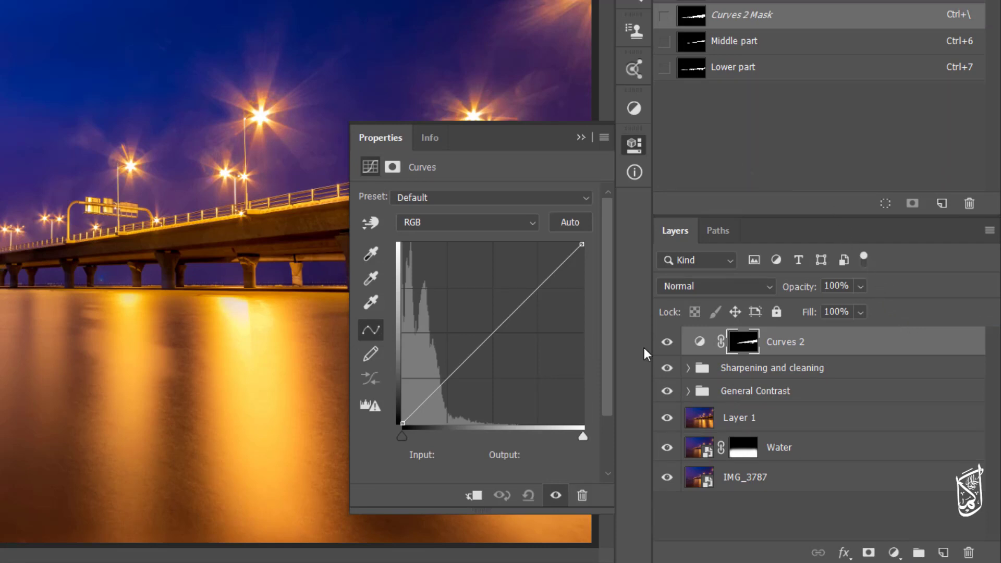
{"action": "left_click_drag", "start_coordinate": [582, 436], "coordinate": [502, 422]}
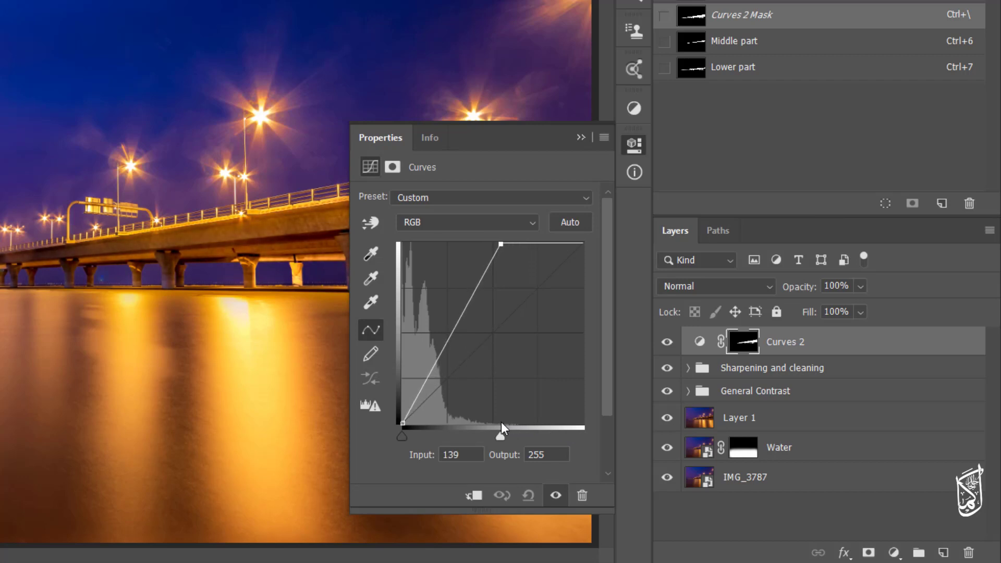
{"action": "left_click", "coordinate": [580, 140]}
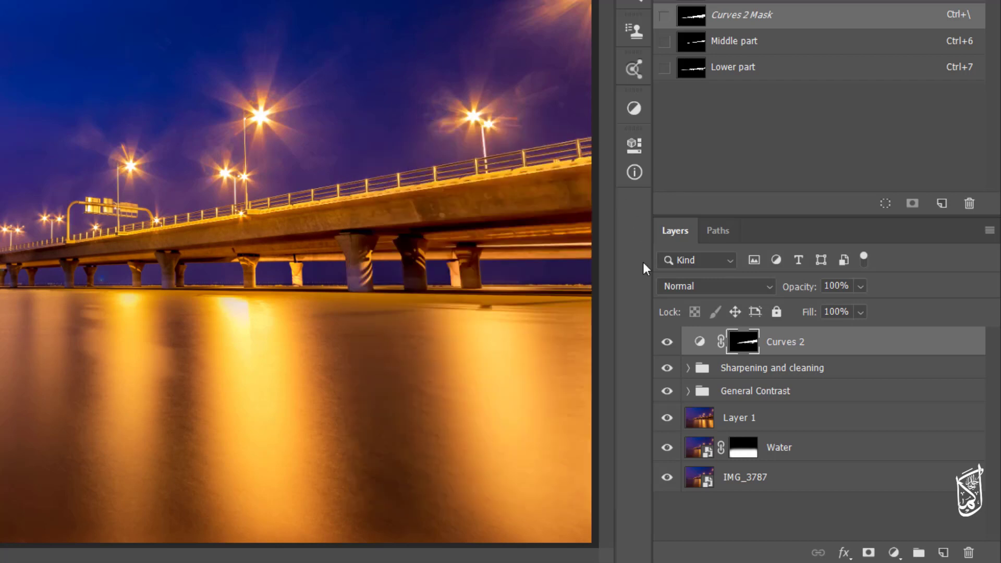
Step: Compare the Curves brightening on and off, then put it in a new group
{"action": "left_click", "coordinate": [667, 343]}
{"action": "left_click", "coordinate": [666, 344]}
{"action": "left_click", "coordinate": [664, 344]}
{"action": "left_click", "coordinate": [665, 344]}
{"action": "key", "text": "ctrl+g"}
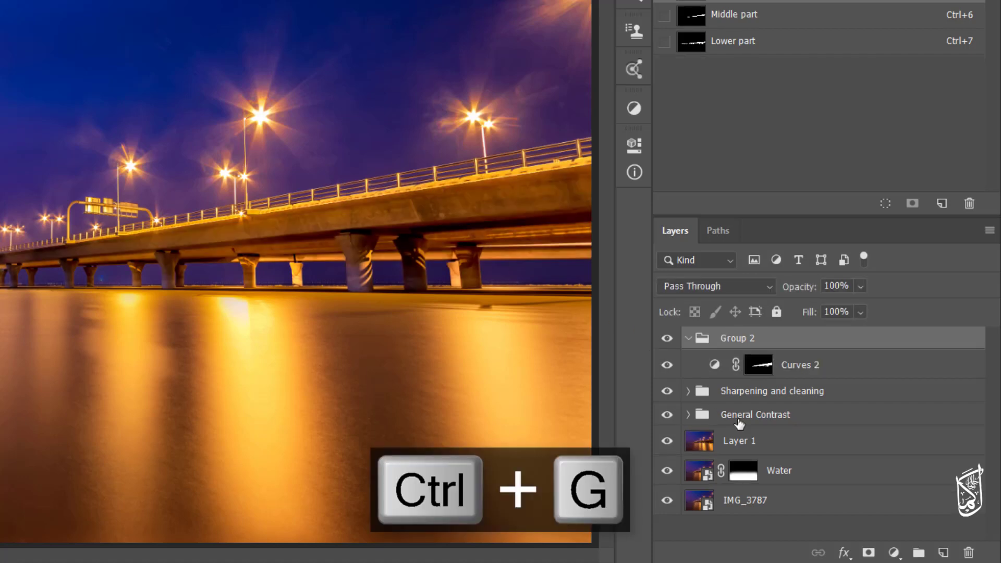
Step: Give Group 2 a black hide-all mask and choose a Foreground to Transparent gradient at 20% opacity
{"action": "left_click", "coordinate": [868, 553], "text": "alt"}
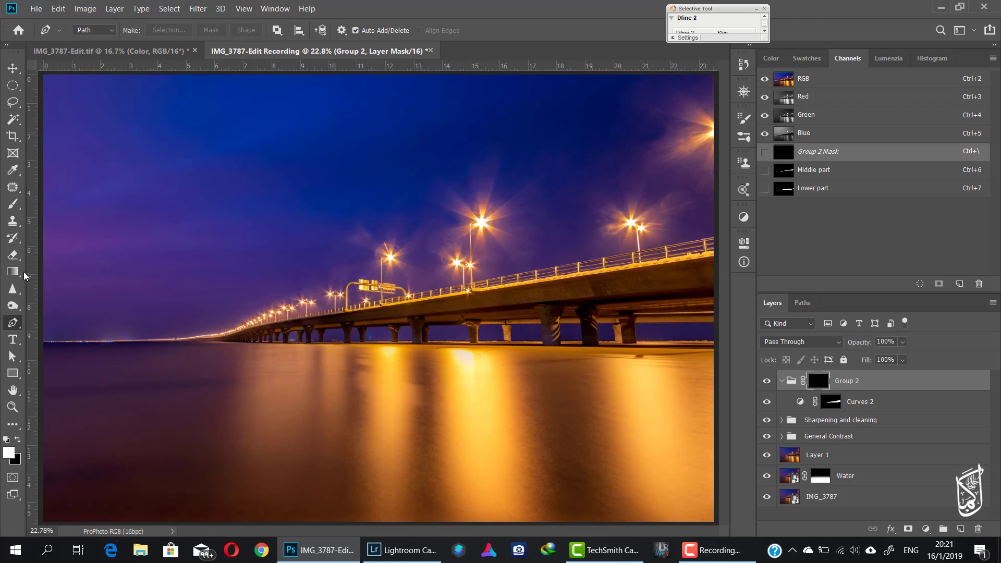
{"action": "left_click", "coordinate": [22, 275]}
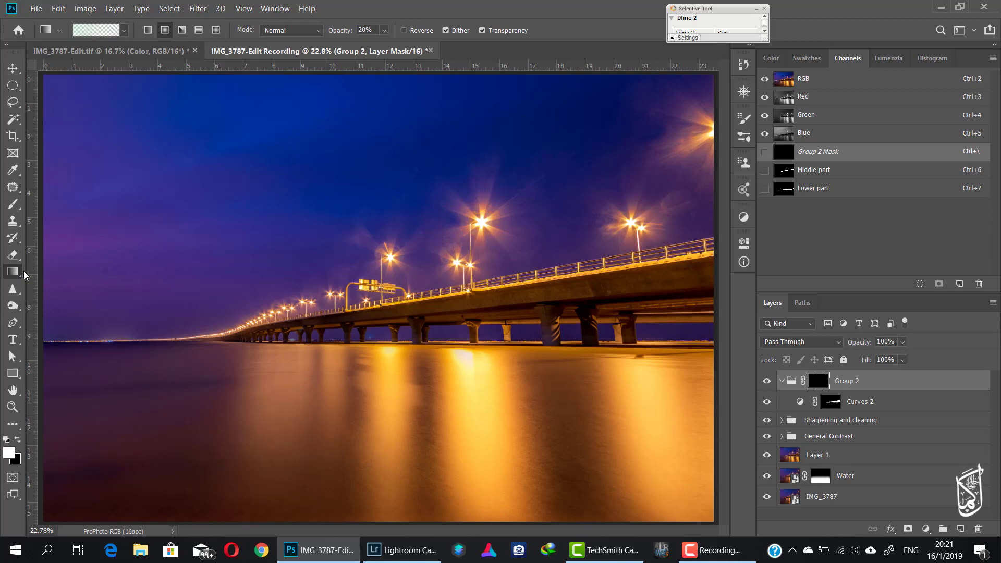
{"action": "left_click", "coordinate": [102, 31]}
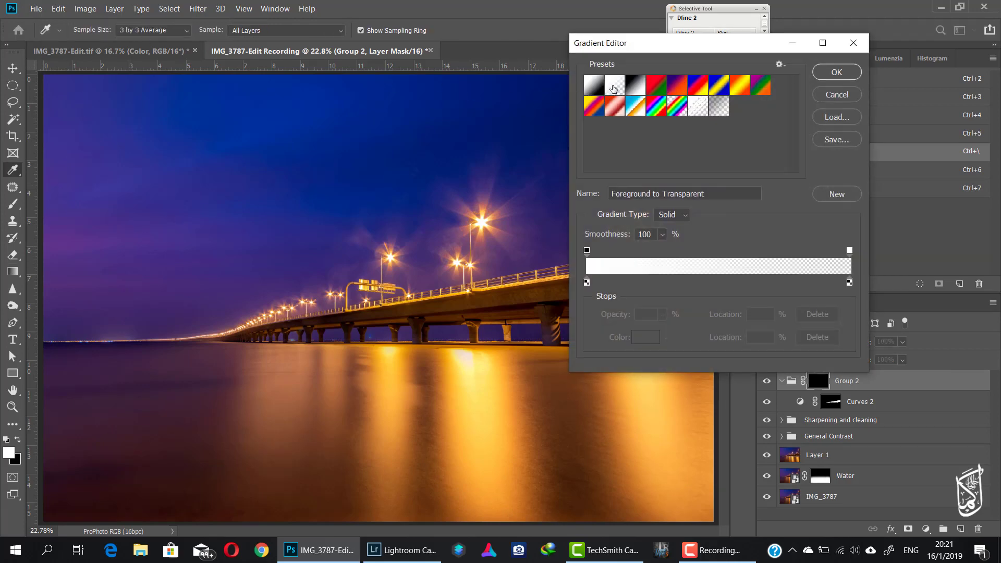
{"action": "left_click", "coordinate": [837, 72]}
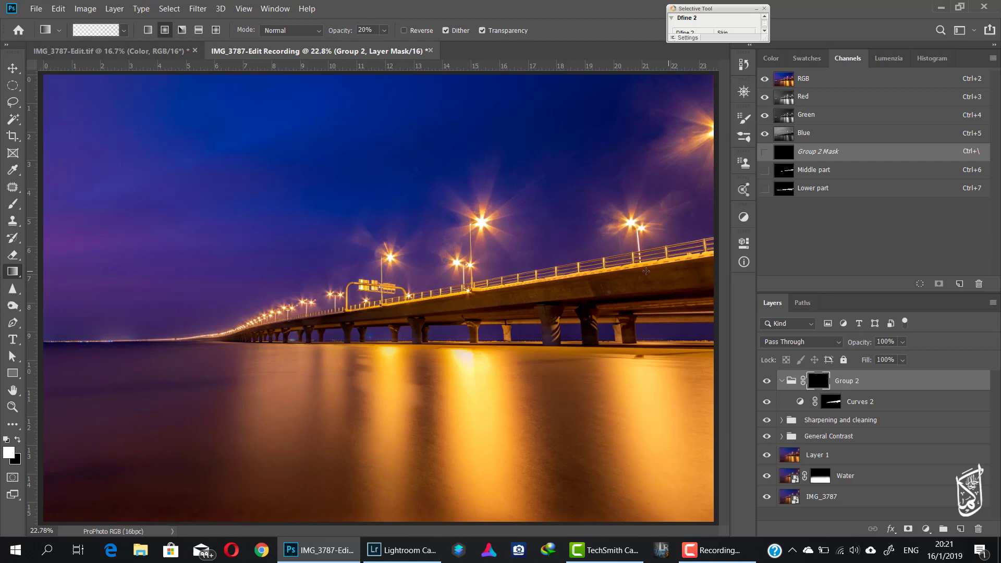
Step: Drag eight soft gradients on the group mask to reveal brightening across bridge sections
{"action": "mouse_move", "coordinate": [646, 273]}
{"action": "left_mouse_down"}
{"action": "mouse_move", "coordinate": [718, 302]}
{"action": "mouse_move", "coordinate": [637, 307]}
{"action": "mouse_move", "coordinate": [623, 338]}
{"action": "left_mouse_up"}
{"action": "mouse_move", "coordinate": [641, 275]}
{"action": "left_mouse_down"}
{"action": "mouse_move", "coordinate": [606, 295]}
{"action": "mouse_move", "coordinate": [678, 285]}
{"action": "mouse_move", "coordinate": [718, 296]}
{"action": "left_mouse_up"}
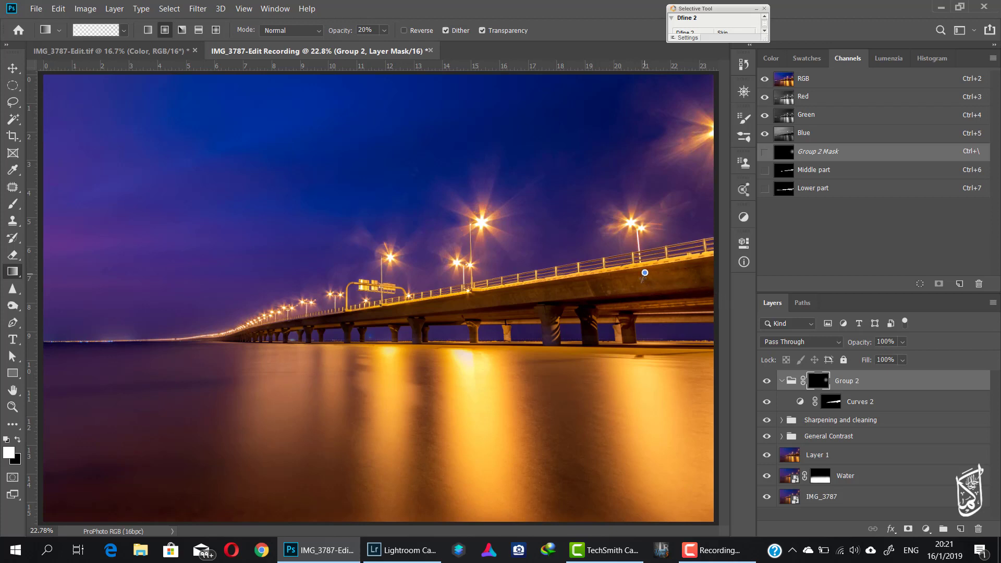
{"action": "left_click_drag", "start_coordinate": [640, 274], "coordinate": [553, 304]}
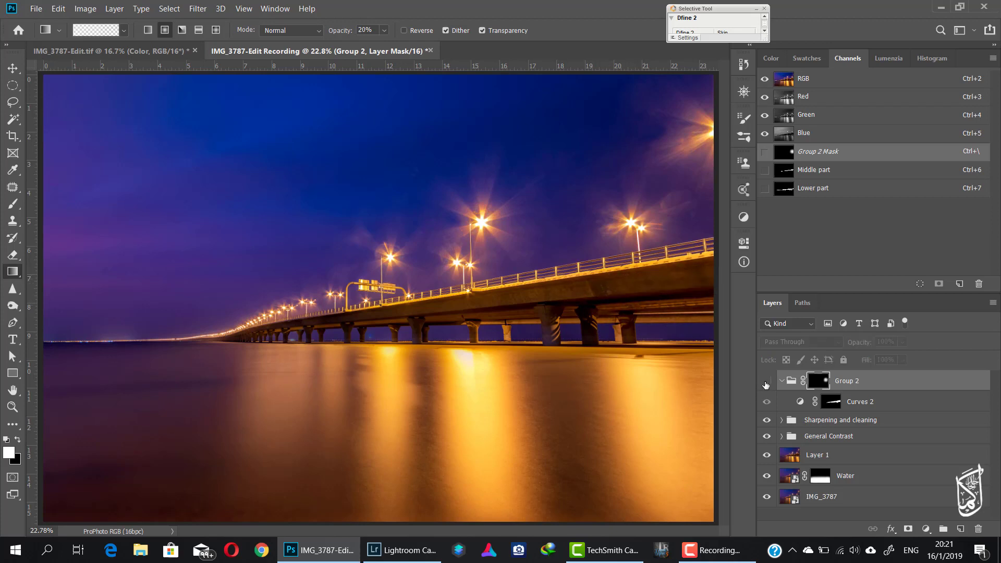
{"action": "left_click_drag", "start_coordinate": [709, 258], "coordinate": [609, 335]}
{"action": "left_click_drag", "start_coordinate": [476, 294], "coordinate": [551, 346]}
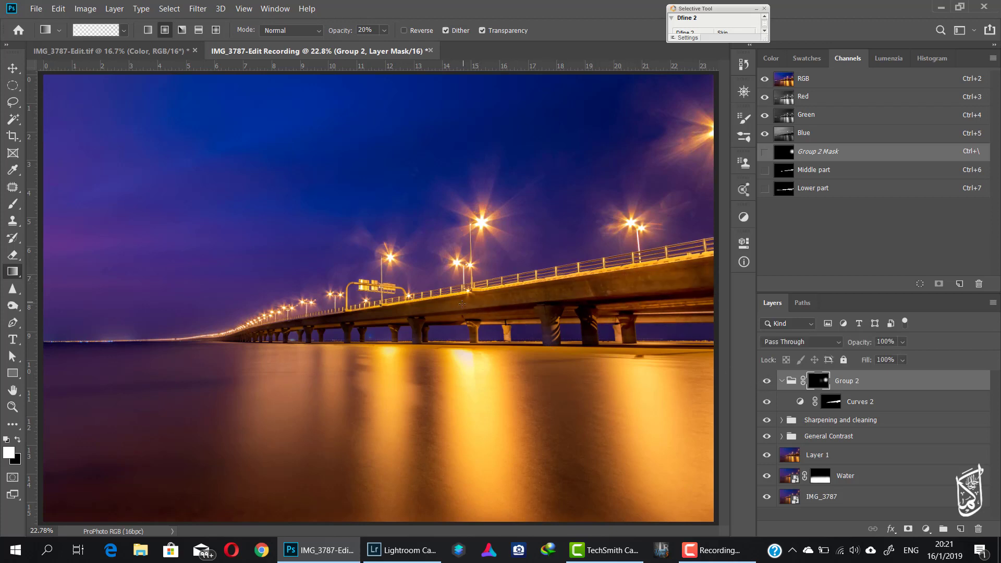
{"action": "left_click_drag", "start_coordinate": [466, 301], "coordinate": [551, 307]}
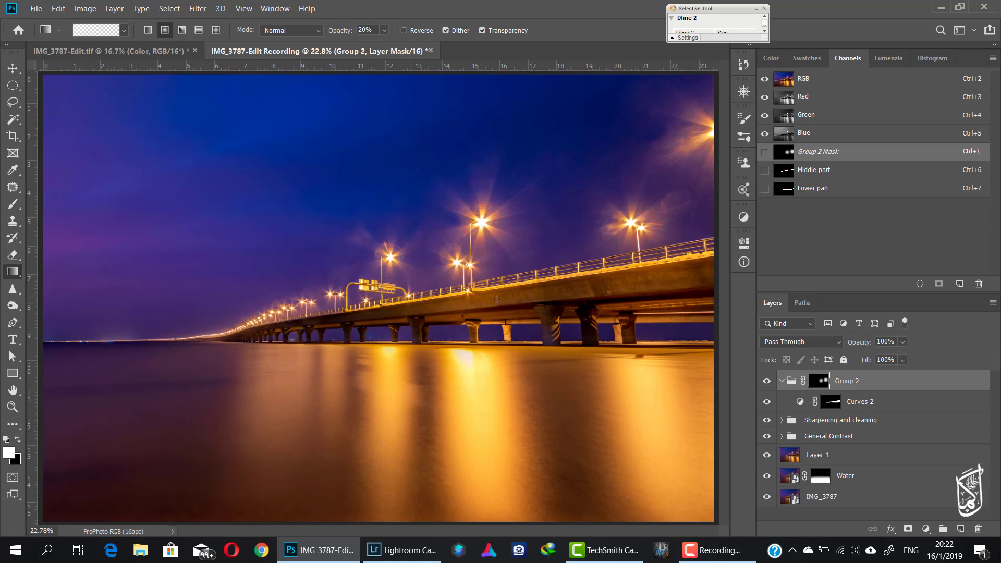
{"action": "left_click_drag", "start_coordinate": [478, 302], "coordinate": [469, 330]}
{"action": "left_click_drag", "start_coordinate": [384, 311], "coordinate": [361, 347]}
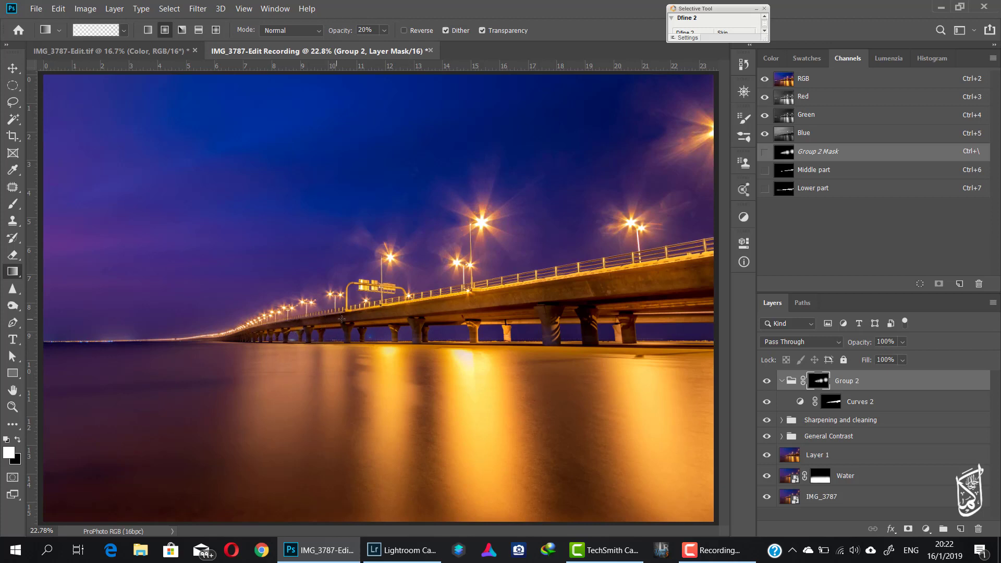
Step: Compare the group on and off, then rename it 'Lightening the bridge'
{"action": "left_click", "coordinate": [766, 384]}
{"action": "left_click", "coordinate": [766, 384]}
{"action": "left_click", "coordinate": [766, 384]}
{"action": "left_click", "coordinate": [767, 384]}
{"action": "left_click", "coordinate": [767, 385]}
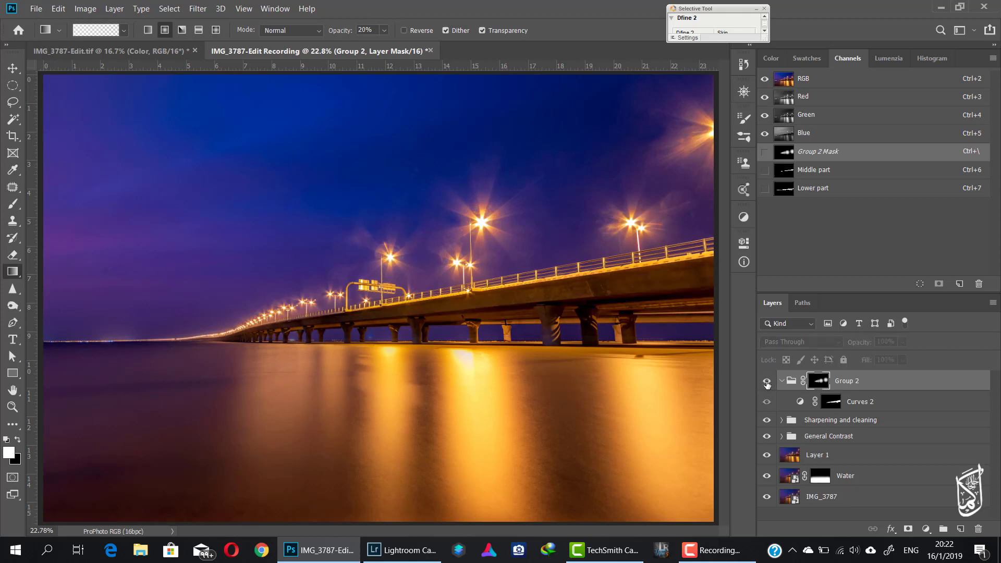
{"action": "left_click", "coordinate": [767, 384]}
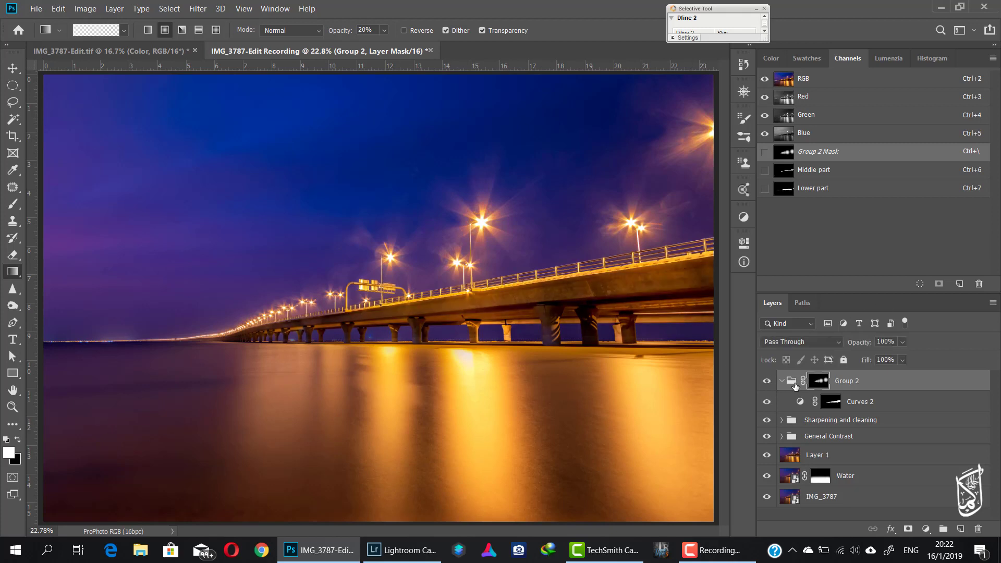
{"action": "double_click", "coordinate": [848, 381]}
{"action": "type", "text": "Lightenin"}
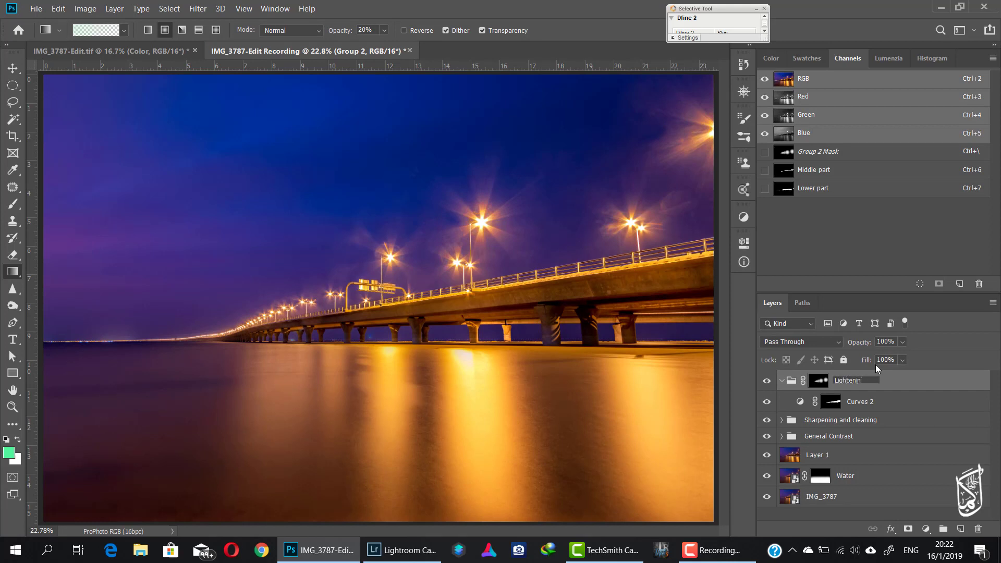
{"action": "type", "text": "g the bridge"}
{"action": "key", "text": "Return"}
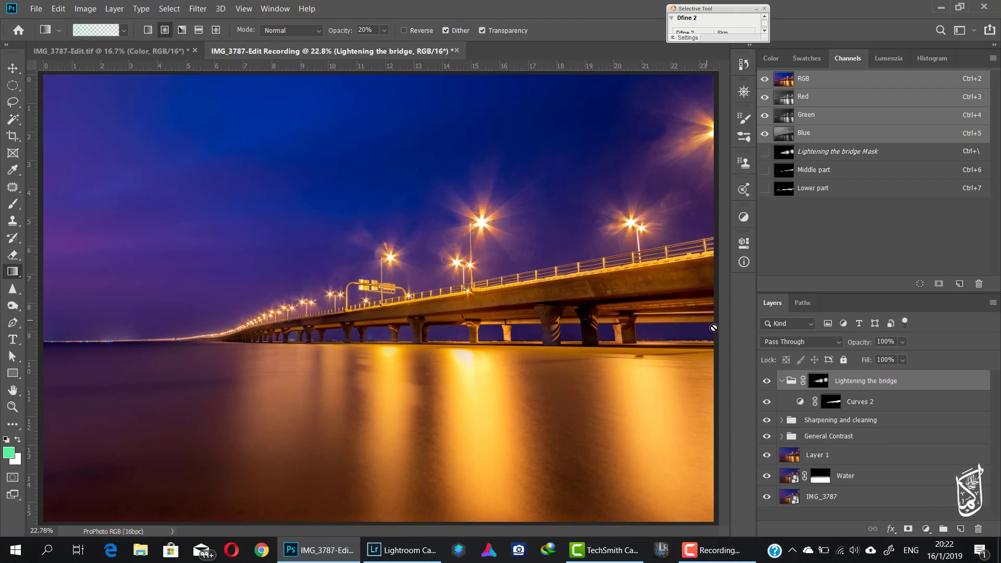
Step: Toggle the Lightening the bridge group repeatedly to compare before and after
{"action": "left_click", "coordinate": [767, 382]}
{"action": "left_click", "coordinate": [767, 382]}
{"action": "left_click", "coordinate": [768, 381]}
{"action": "left_click", "coordinate": [767, 382]}
{"action": "left_click", "coordinate": [768, 382]}
{"action": "left_click", "coordinate": [768, 381]}
{"action": "left_click", "coordinate": [767, 382]}
{"action": "left_click", "coordinate": [768, 381]}
{"action": "left_click", "coordinate": [767, 382]}
Step: Target the group's mask, make one more edit on the bridge, and recheck the brightening
{"action": "left_click", "coordinate": [818, 381]}
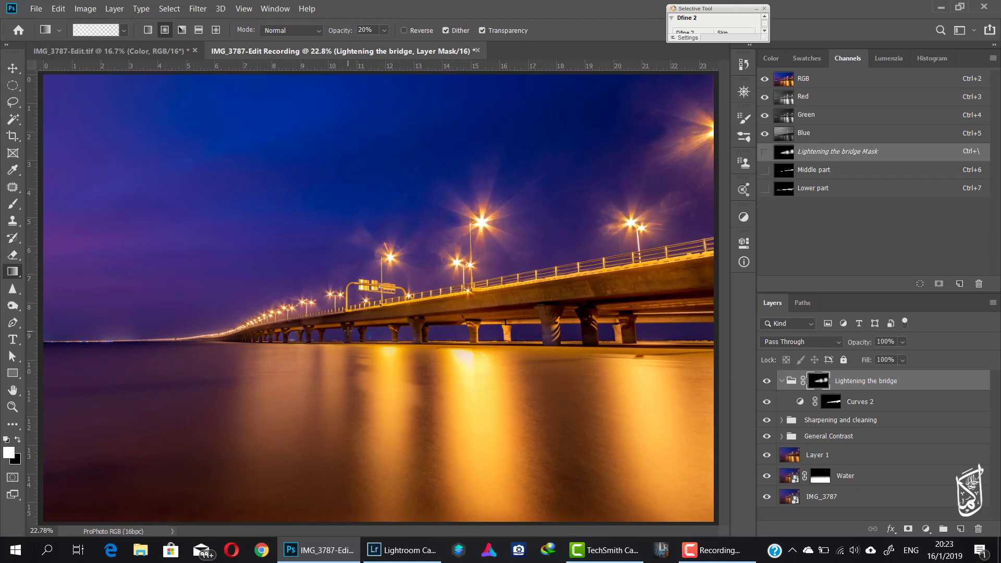
{"action": "left_click", "coordinate": [310, 332]}
{"action": "left_click", "coordinate": [767, 380]}
{"action": "left_click", "coordinate": [767, 381]}
{"action": "left_click", "coordinate": [767, 381]}
{"action": "left_click", "coordinate": [766, 381]}
Step: Duplicate the Lightening the bridge group and set the copy's opacity to 67%
{"action": "key", "text": "ctrl+j"}
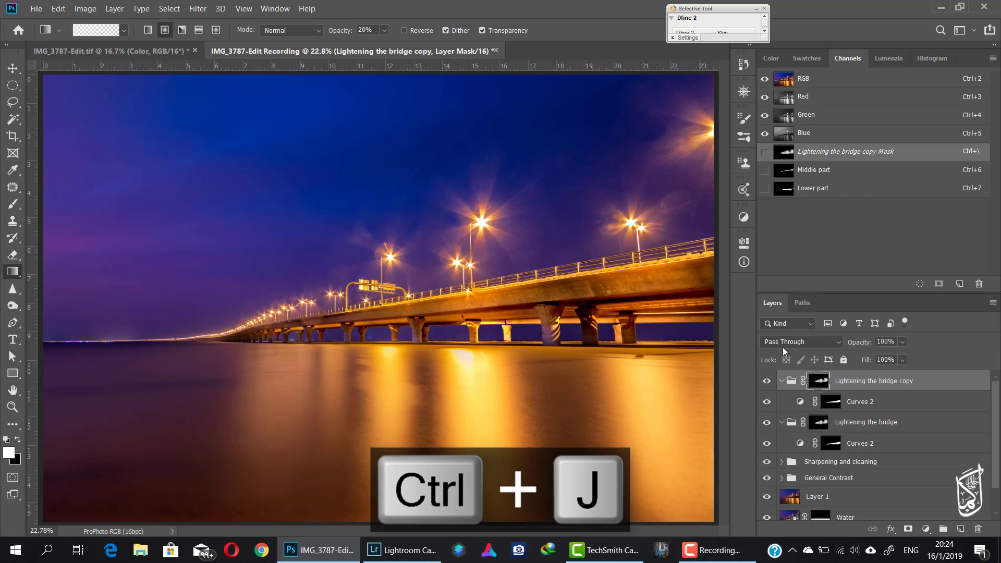
{"action": "left_click", "coordinate": [766, 382]}
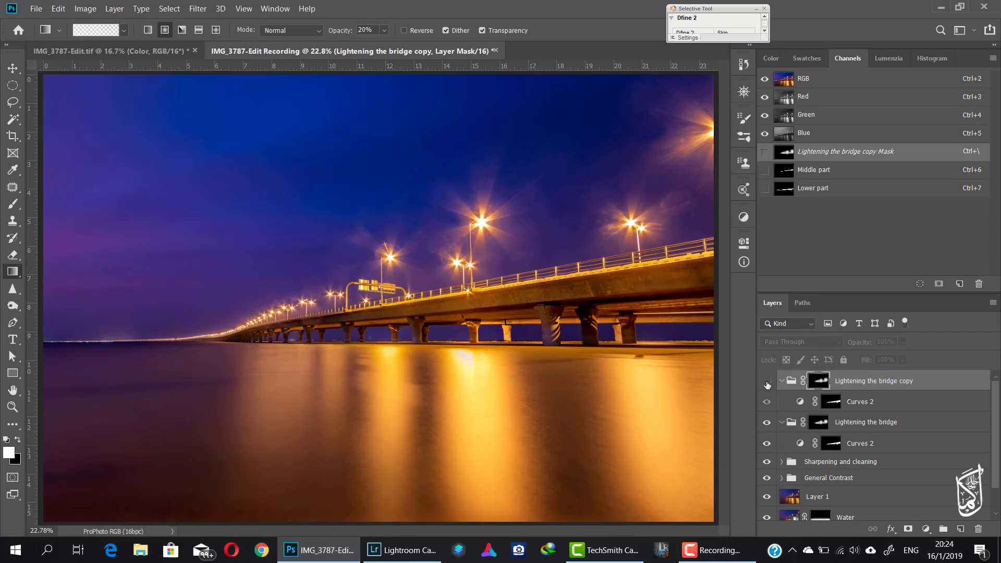
{"action": "left_click", "coordinate": [767, 384]}
{"action": "left_click", "coordinate": [767, 385]}
{"action": "left_click", "coordinate": [768, 384]}
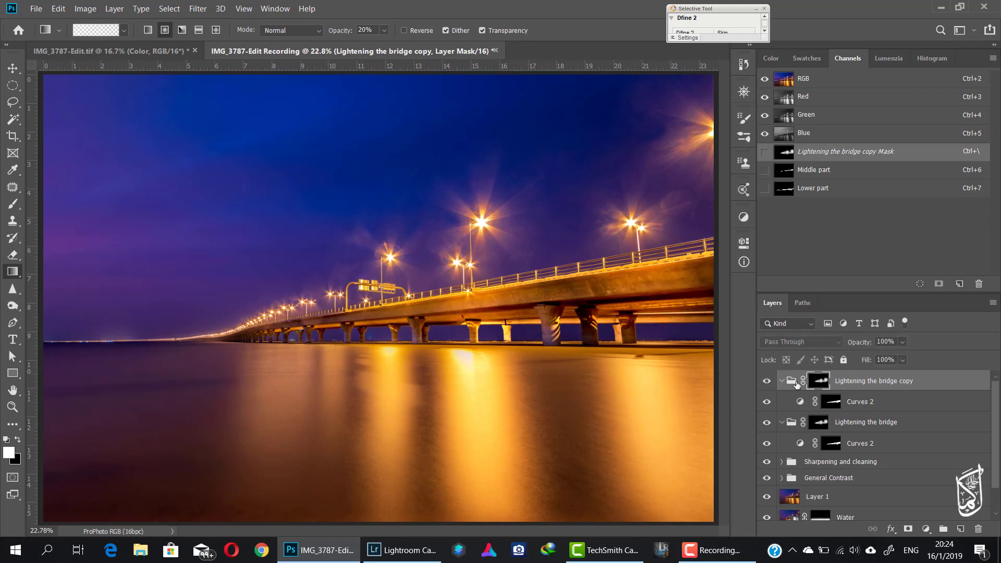
{"action": "key", "text": "6"}
{"action": "key", "text": "7"}
Step: Group both bridge-brightening groups into one new group and compare it on and off
{"action": "left_click", "coordinate": [844, 420], "text": "shift"}
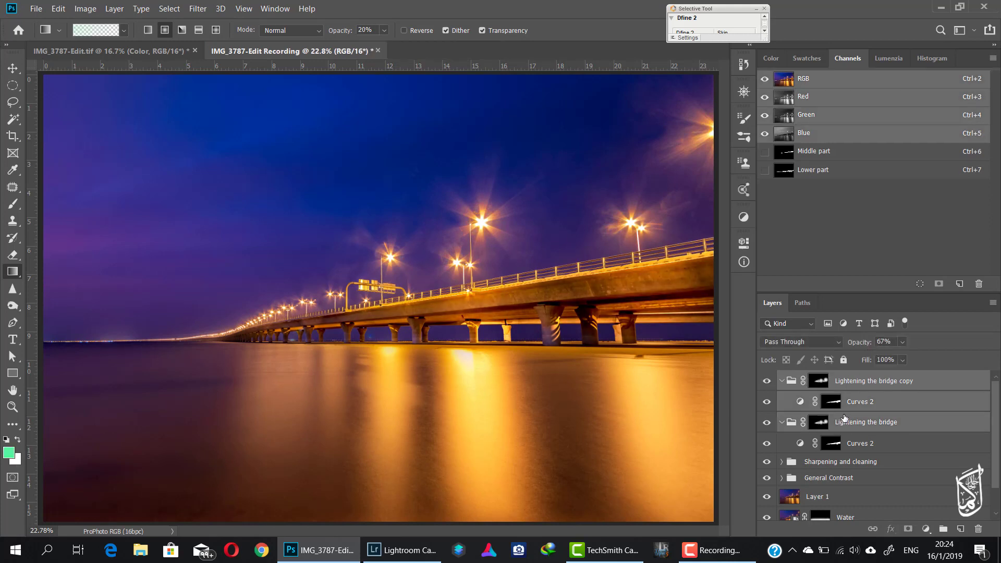
{"action": "key", "text": "ctrl+g"}
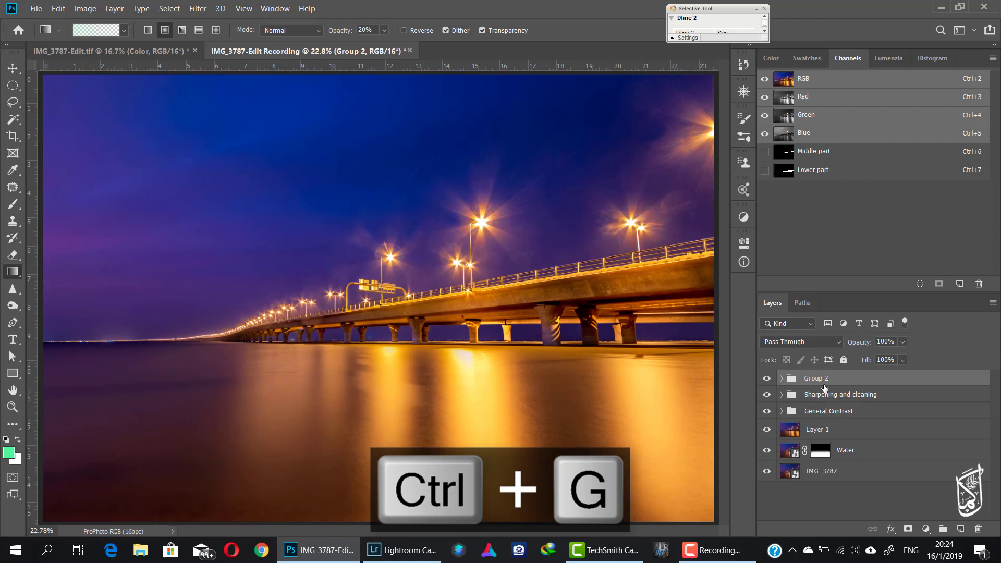
{"action": "left_click", "coordinate": [768, 381]}
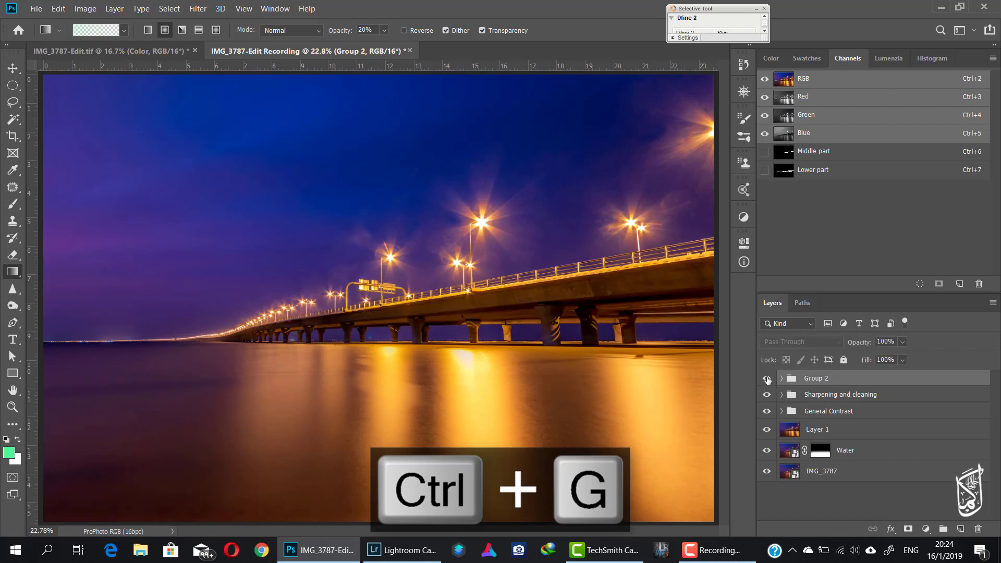
{"action": "left_click", "coordinate": [768, 380]}
{"action": "left_click", "coordinate": [768, 380]}
{"action": "left_click", "coordinate": [768, 381]}
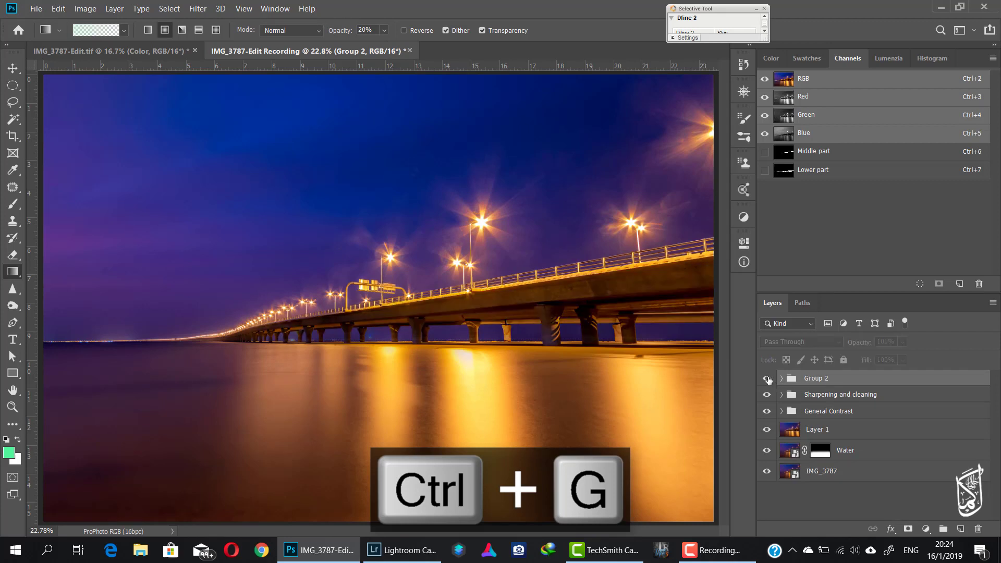
Step: Rename the new group 'Light bridge' and compare the bridge with and without it
{"action": "double_click", "coordinate": [817, 379]}
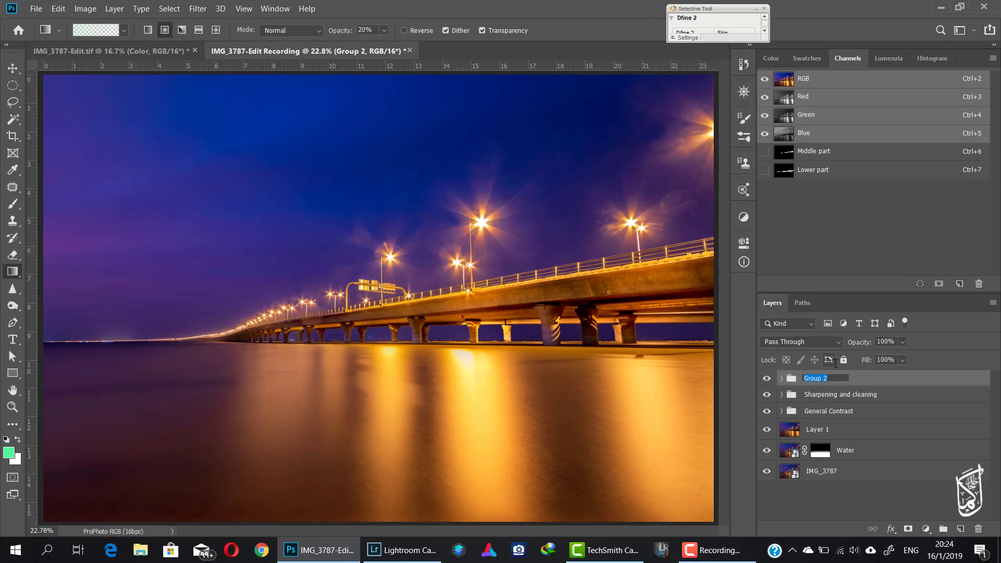
{"action": "type", "text": "Light bridge"}
{"action": "key", "text": "Return"}
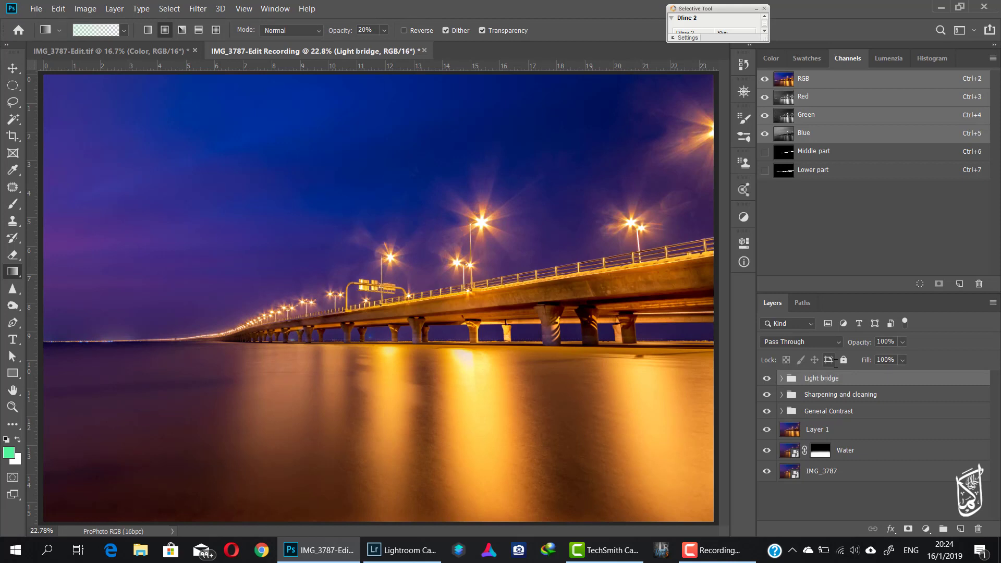
{"action": "left_click", "coordinate": [766, 379]}
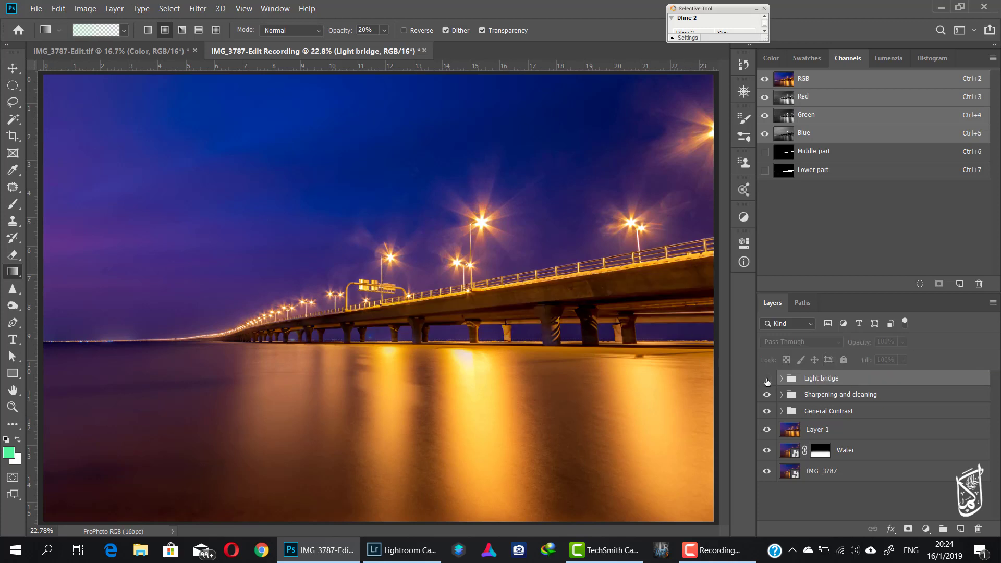
{"action": "left_click", "coordinate": [766, 380]}
{"action": "left_click", "coordinate": [767, 380]}
{"action": "left_click", "coordinate": [767, 380]}
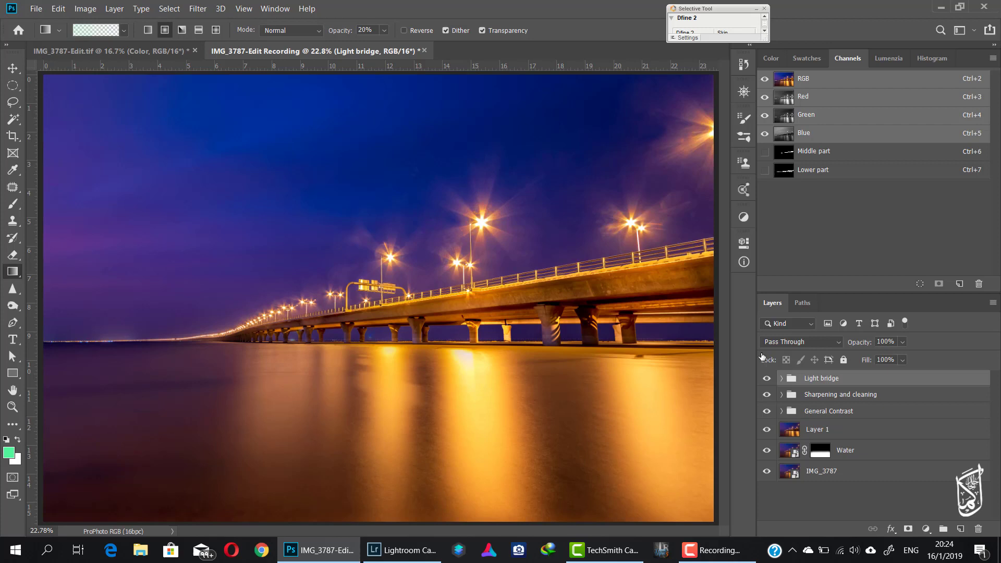
Step: Add a black hide-all mask to Light bridge and set the gradient opacity to 31%
{"action": "left_click", "coordinate": [908, 529], "text": "alt"}
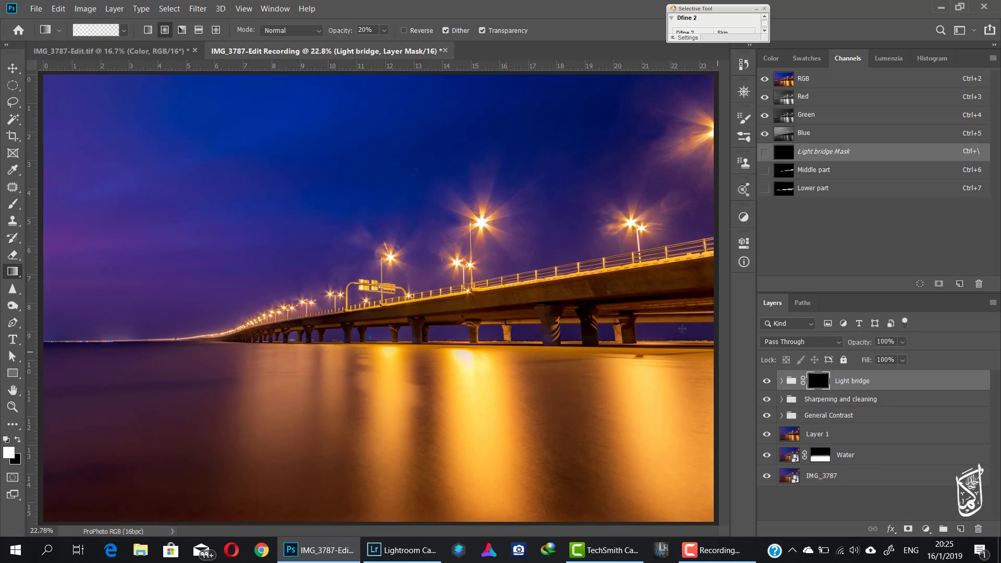
{"action": "left_click", "coordinate": [345, 32]}
{"action": "key", "text": "Return"}
Step: Drag four soft radial gradient reveals along the bridge and compare the result
{"action": "left_click_drag", "start_coordinate": [455, 305], "coordinate": [204, 345]}
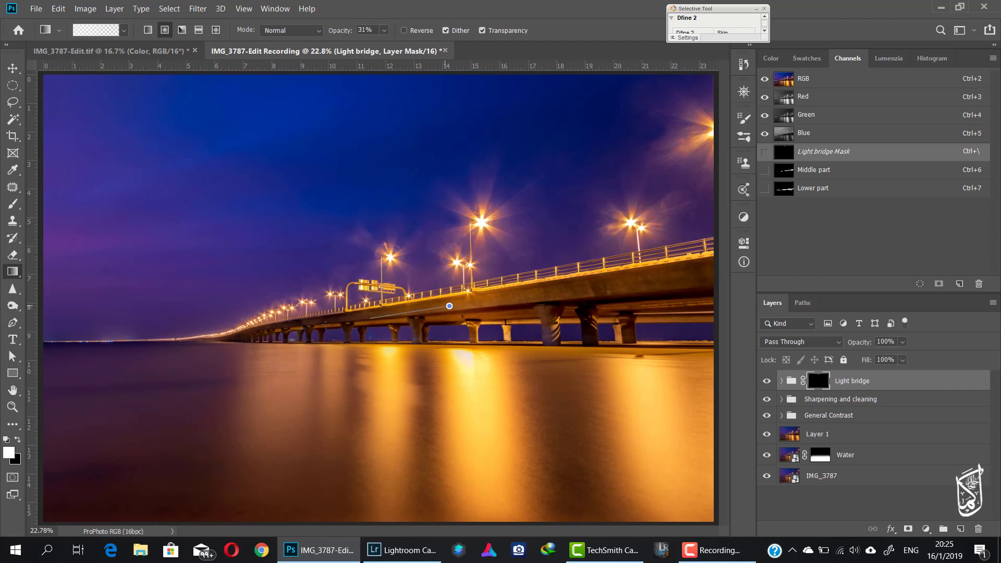
{"action": "left_click_drag", "start_coordinate": [483, 298], "coordinate": [720, 279]}
{"action": "left_click_drag", "start_coordinate": [500, 297], "coordinate": [183, 360]}
{"action": "left_click_drag", "start_coordinate": [571, 288], "coordinate": [607, 285]}
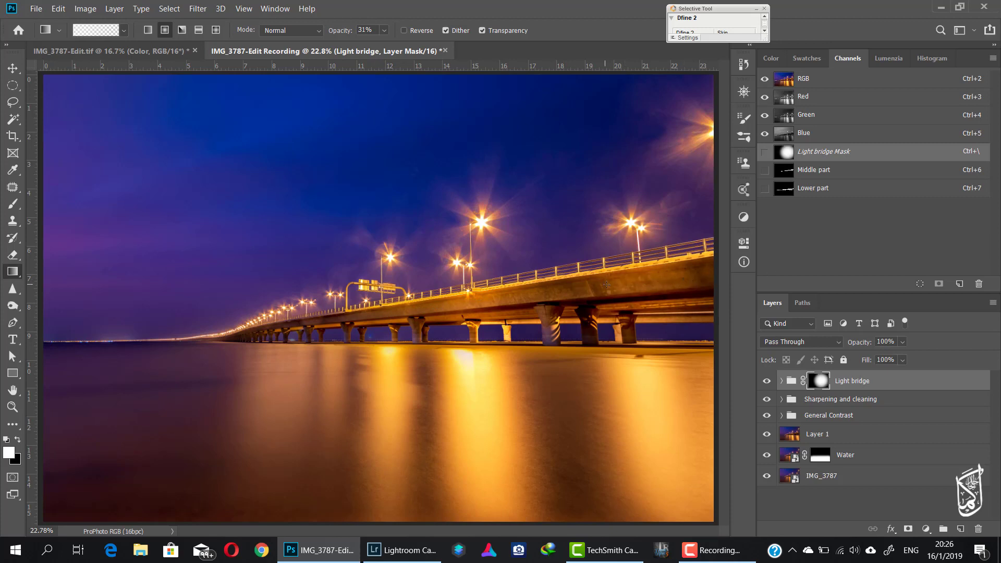
{"action": "left_click", "coordinate": [767, 381]}
{"action": "left_click", "coordinate": [766, 381]}
Step: Lower the Light bridge mask density to 73% in its Properties
{"action": "double_click", "coordinate": [823, 382]}
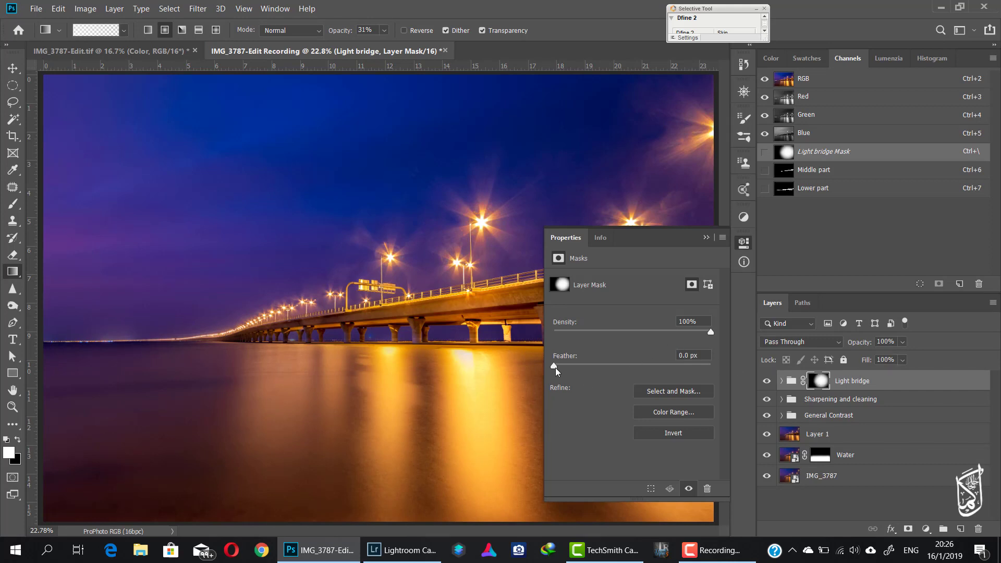
{"action": "left_click_drag", "start_coordinate": [711, 333], "coordinate": [650, 339]}
{"action": "left_click", "coordinate": [707, 238]}
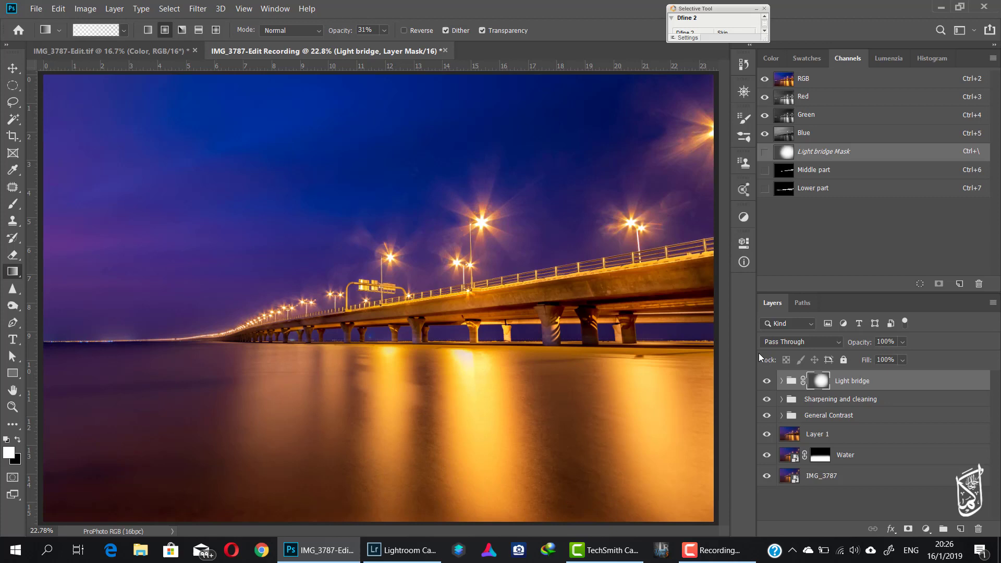
Step: Compare the bridge with and without Light bridge, then load the Lower part channel as a selection
{"action": "left_click", "coordinate": [766, 382]}
{"action": "left_click", "coordinate": [768, 384]}
{"action": "left_click", "coordinate": [768, 383]}
{"action": "left_click", "coordinate": [768, 384]}
{"action": "left_click", "coordinate": [782, 190], "text": "ctrl"}
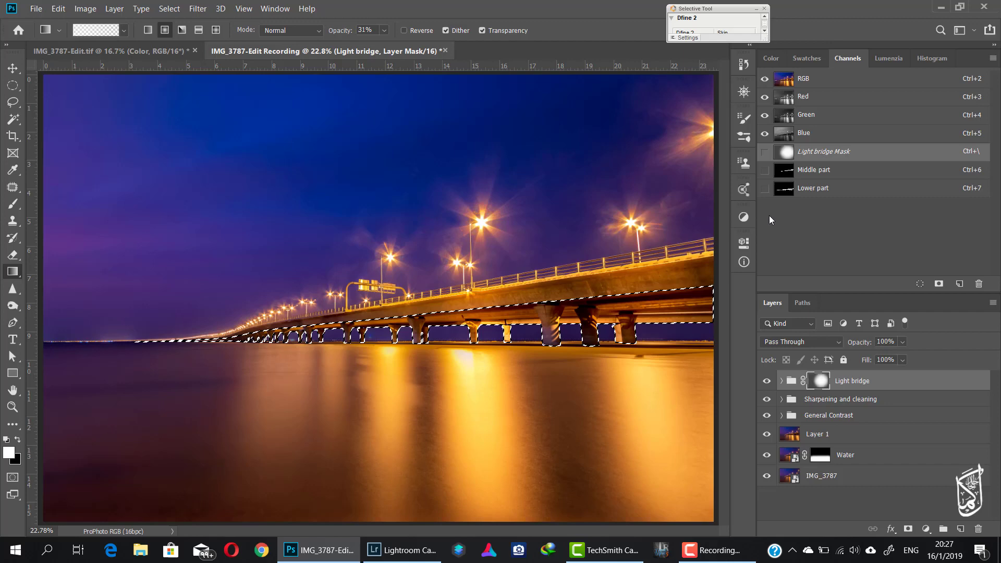
Step: Add a Levels adjustment on the Lower part selection and pull the white input down to about 128
{"action": "left_click", "coordinate": [927, 529]}
{"action": "left_click", "coordinate": [933, 355]}
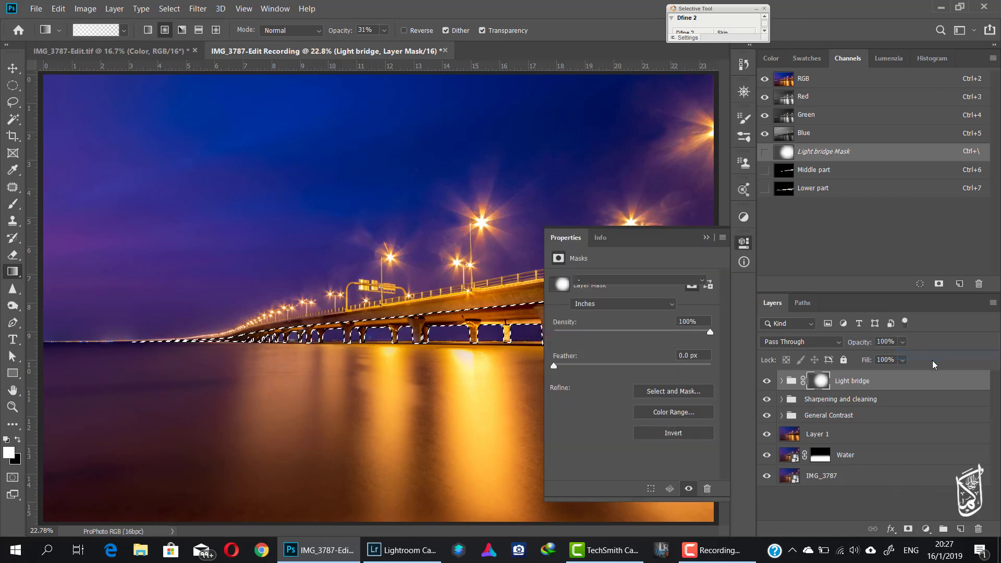
{"action": "left_click_drag", "start_coordinate": [655, 236], "coordinate": [450, 217]}
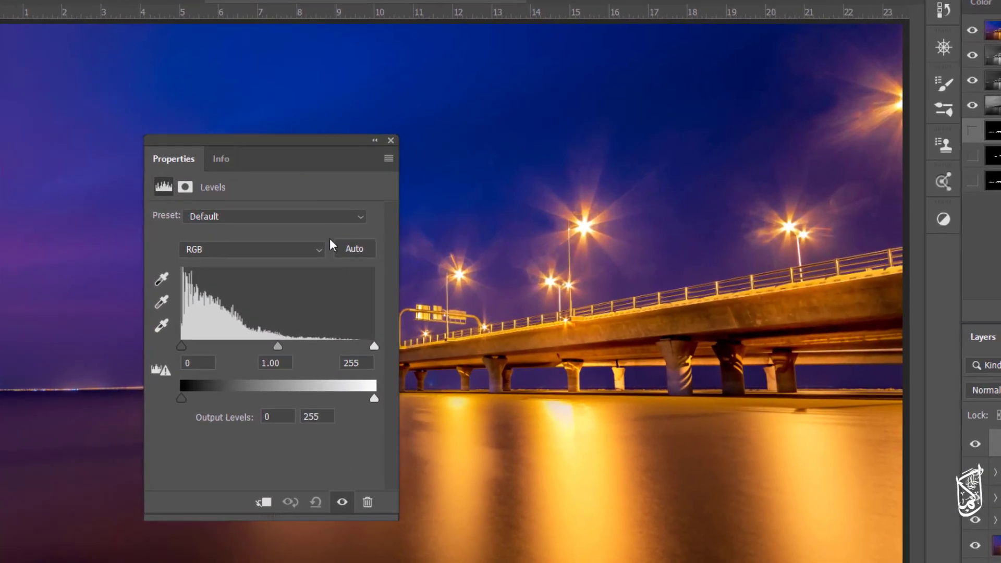
{"action": "left_click_drag", "start_coordinate": [374, 346], "coordinate": [310, 349]}
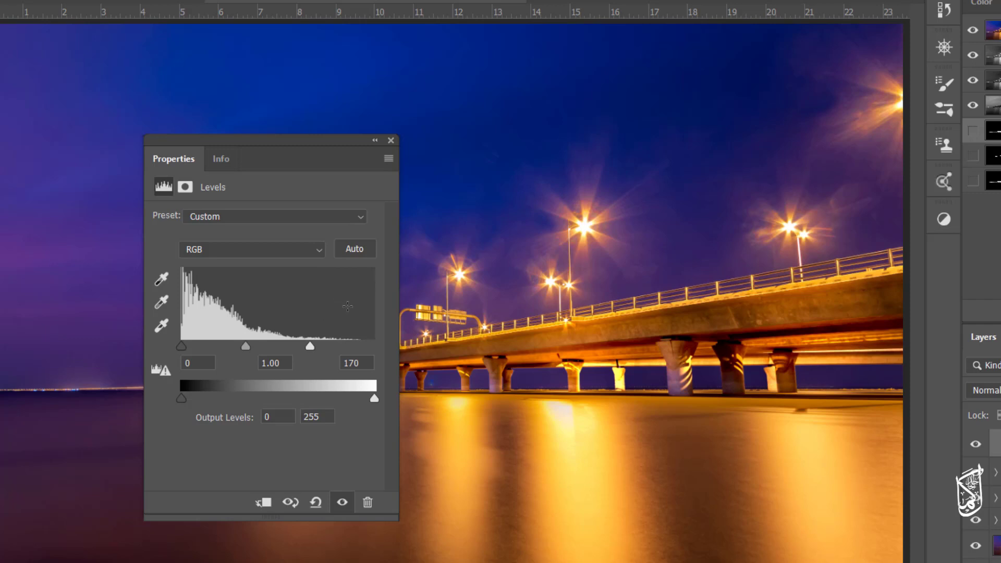
{"action": "left_click_drag", "start_coordinate": [308, 347], "coordinate": [287, 348]}
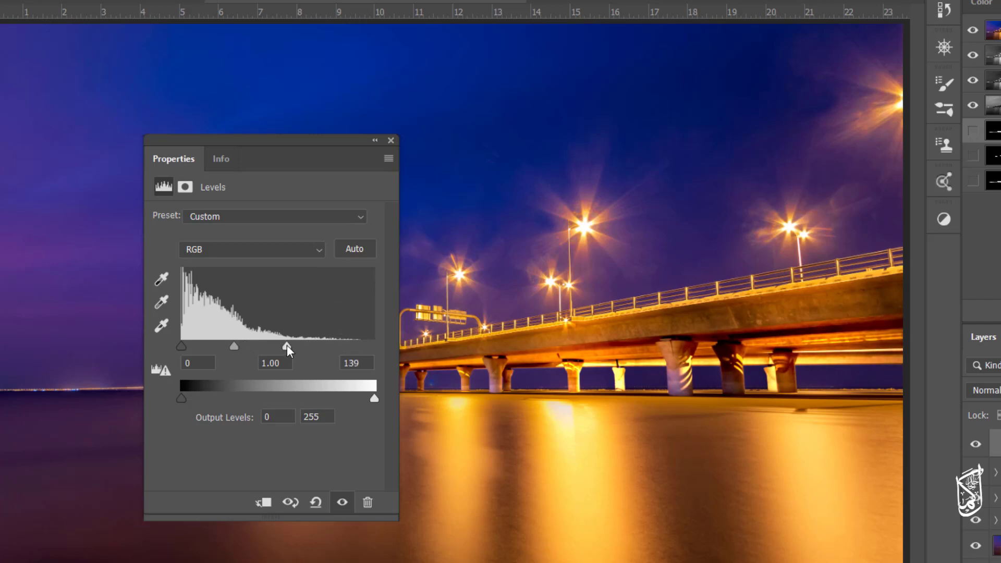
Step: Set the Levels midtone gamma to 0.92 and dock the collapsed Properties panel on the right
{"action": "mouse_move", "coordinate": [235, 347]}
{"action": "left_mouse_down"}
{"action": "mouse_move", "coordinate": [246, 346]}
{"action": "mouse_move", "coordinate": [236, 346]}
{"action": "left_mouse_up"}
{"action": "left_click_drag", "start_coordinate": [236, 346], "coordinate": [275, 346]}
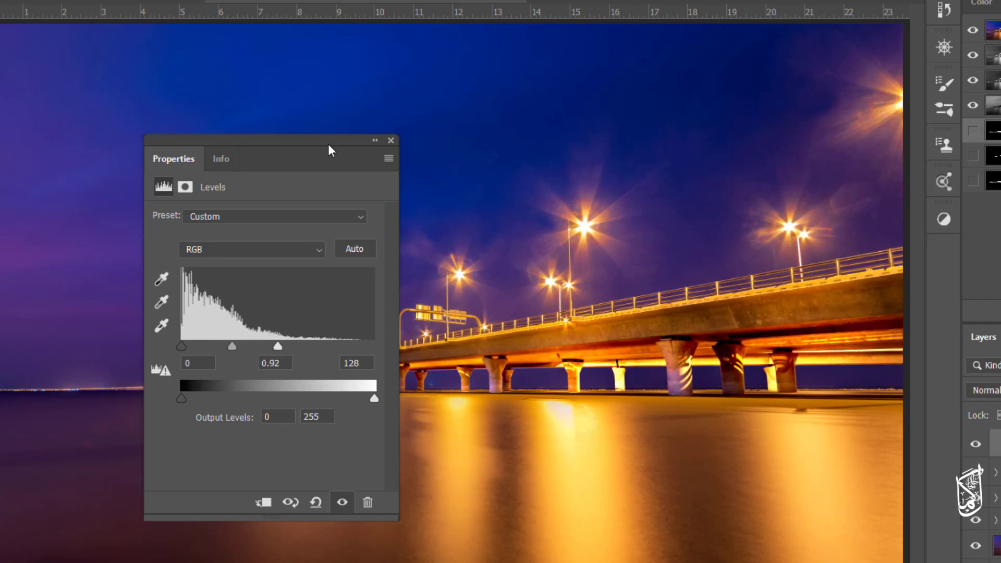
{"action": "left_click", "coordinate": [375, 141]}
{"action": "left_click_drag", "start_coordinate": [166, 156], "coordinate": [948, 256]}
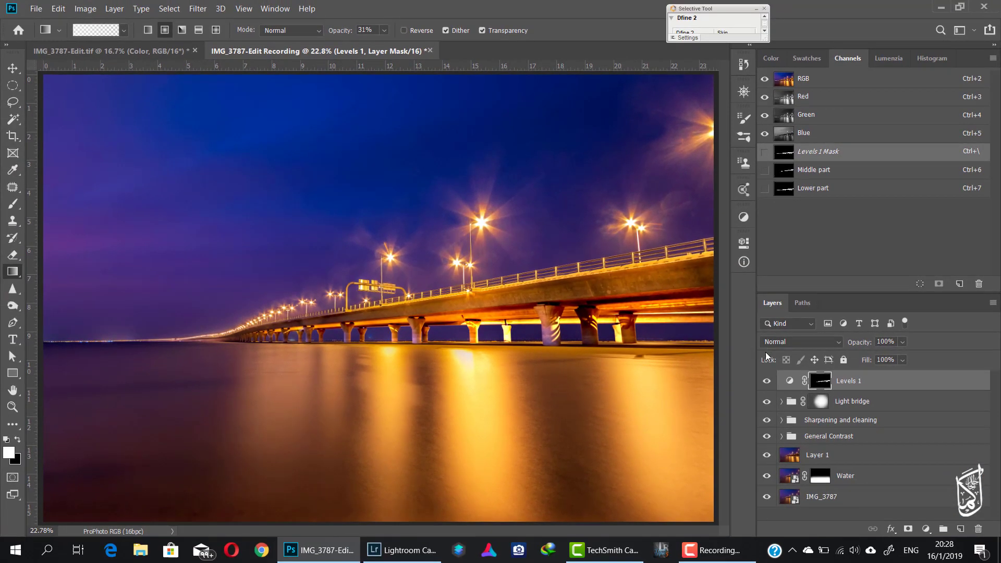
Step: Toggle Levels 1 off and on to compare its effect on the image
{"action": "left_click", "coordinate": [974, 444]}
{"action": "left_click", "coordinate": [768, 385]}
{"action": "left_click", "coordinate": [769, 385]}
{"action": "left_click", "coordinate": [769, 385]}
Step: Wrap Levels 1 in Group 2 with a black mask and 16% gradient opacity, then compare
{"action": "key", "text": "ctrl+g"}
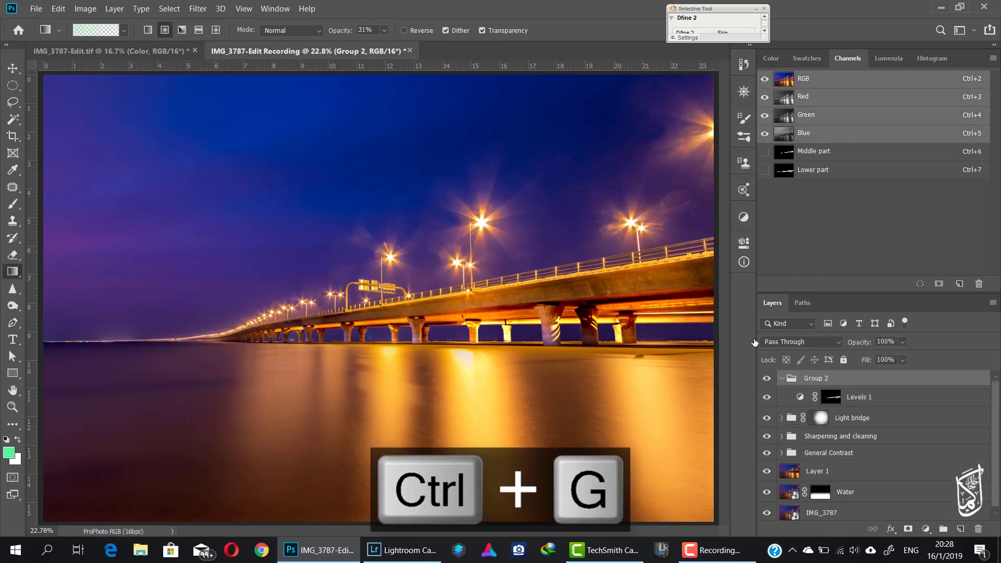
{"action": "left_click", "coordinate": [908, 530], "text": "alt"}
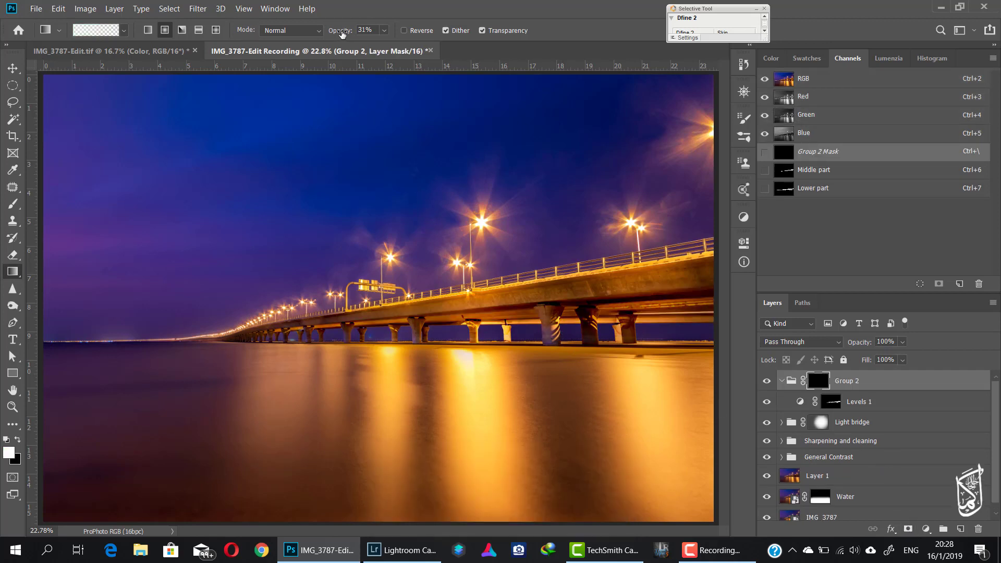
{"action": "left_click_drag", "start_coordinate": [343, 32], "coordinate": [334, 33]}
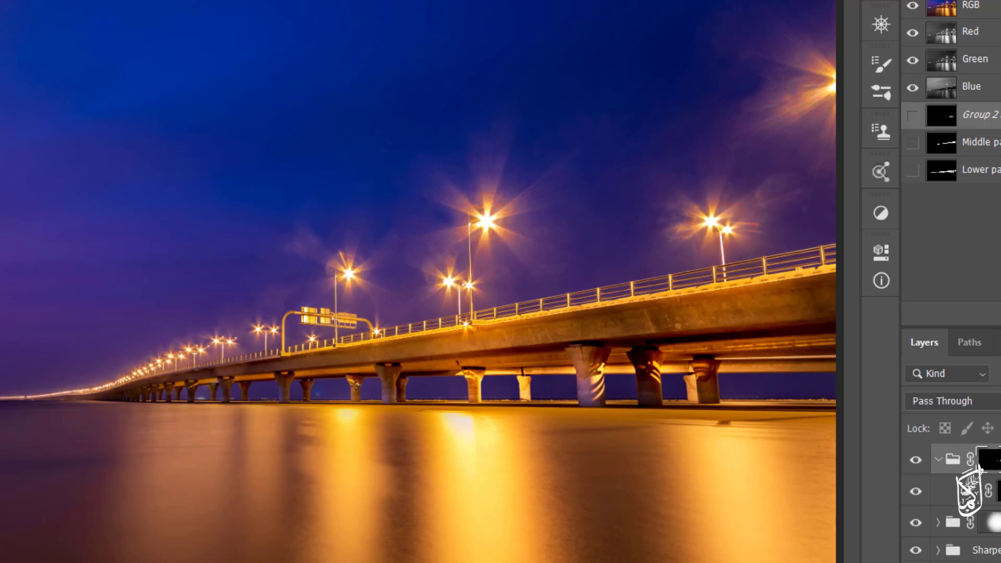
{"action": "left_click", "coordinate": [916, 460]}
{"action": "left_click", "coordinate": [916, 460]}
{"action": "left_click", "coordinate": [916, 460]}
{"action": "left_click", "coordinate": [916, 459]}
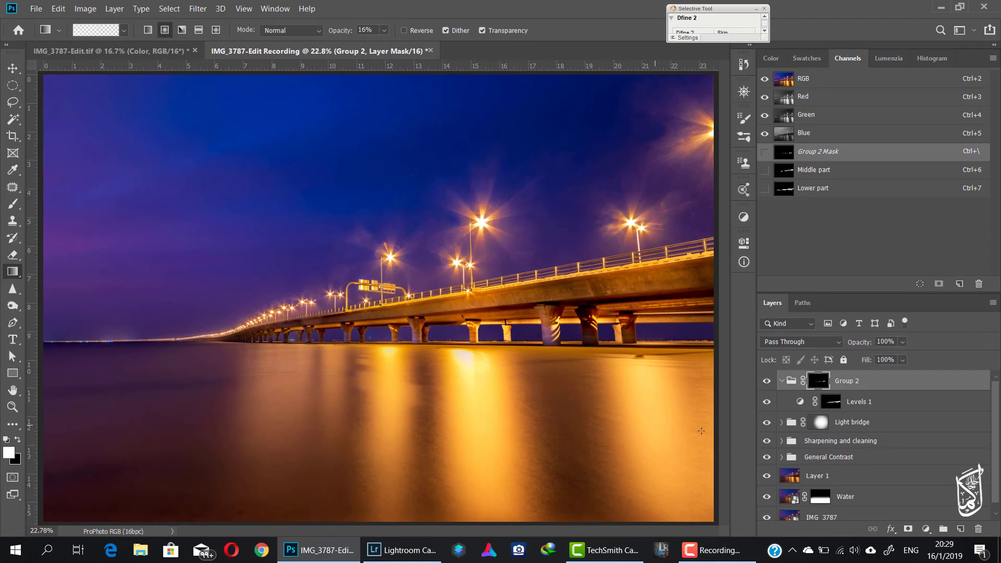
Step: Rename Group 2 to 'Shadows'
{"action": "double_click", "coordinate": [846, 380]}
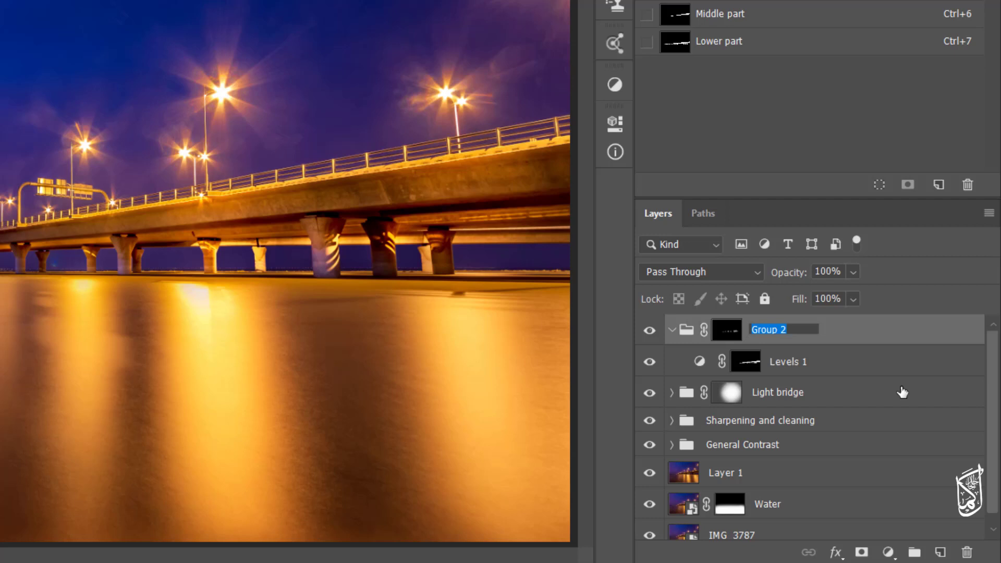
{"action": "type", "text": "Shadowa"}
{"action": "key", "text": "BackSpace"}
{"action": "type", "text": "s"}
{"action": "key", "text": "Return"}
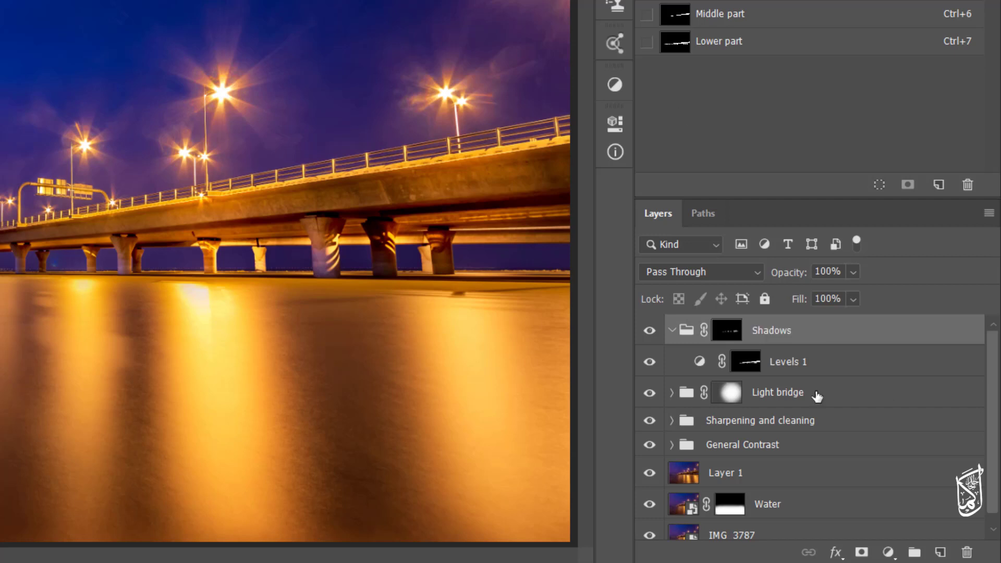
Step: Group the Shadows through Light bridge layers into a group named 'Bridge' and compare it
{"action": "left_click", "coordinate": [816, 396], "text": "shift"}
{"action": "key", "text": "ctrl+g"}
{"action": "double_click", "coordinate": [728, 326]}
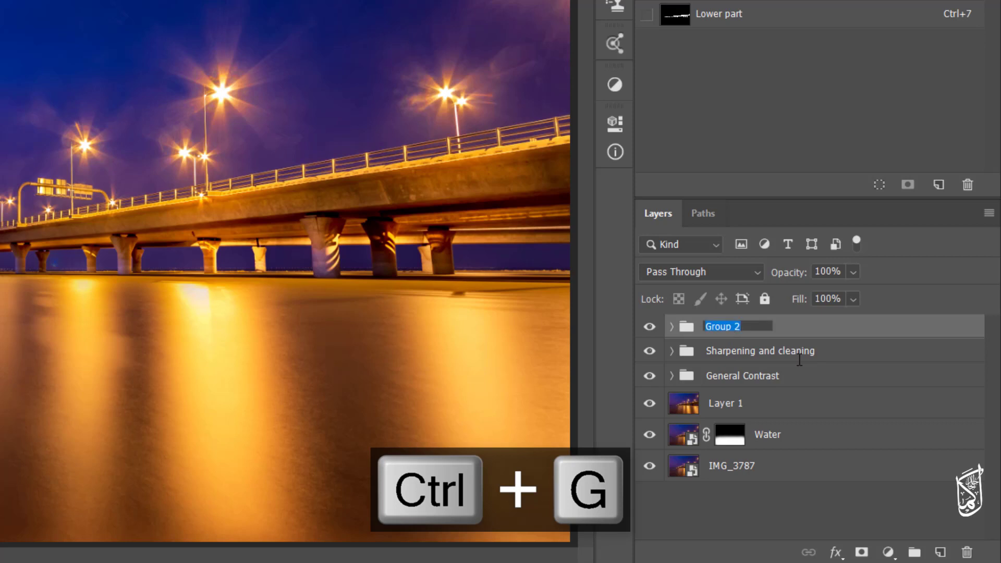
{"action": "type", "text": "Bridge"}
{"action": "key", "text": "Return"}
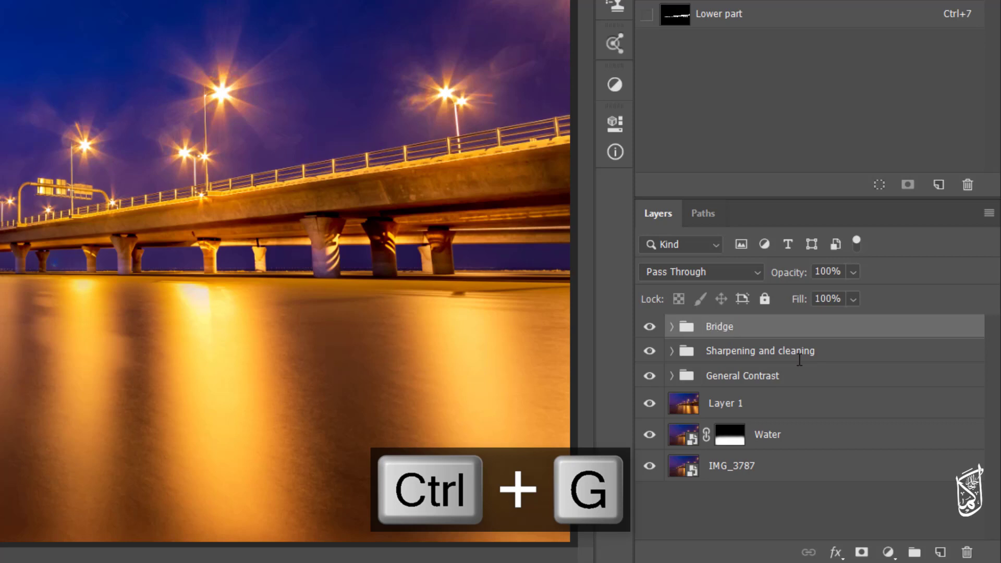
{"action": "left_click", "coordinate": [649, 327]}
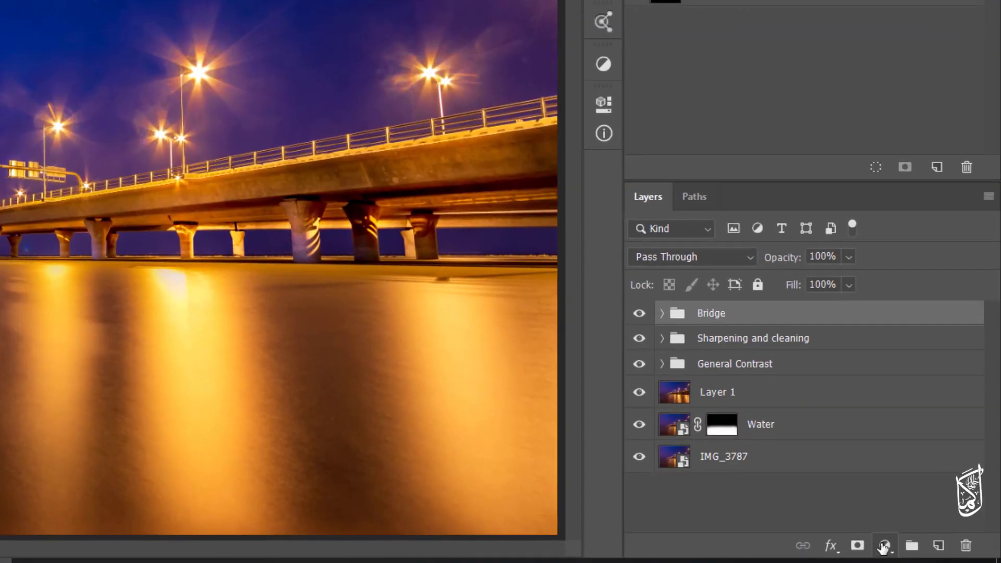
Step: Add a Black & White 1 adjustment layer atop the stack and compare it on and off
{"action": "left_click", "coordinate": [927, 529]}
{"action": "left_click", "coordinate": [914, 385]}
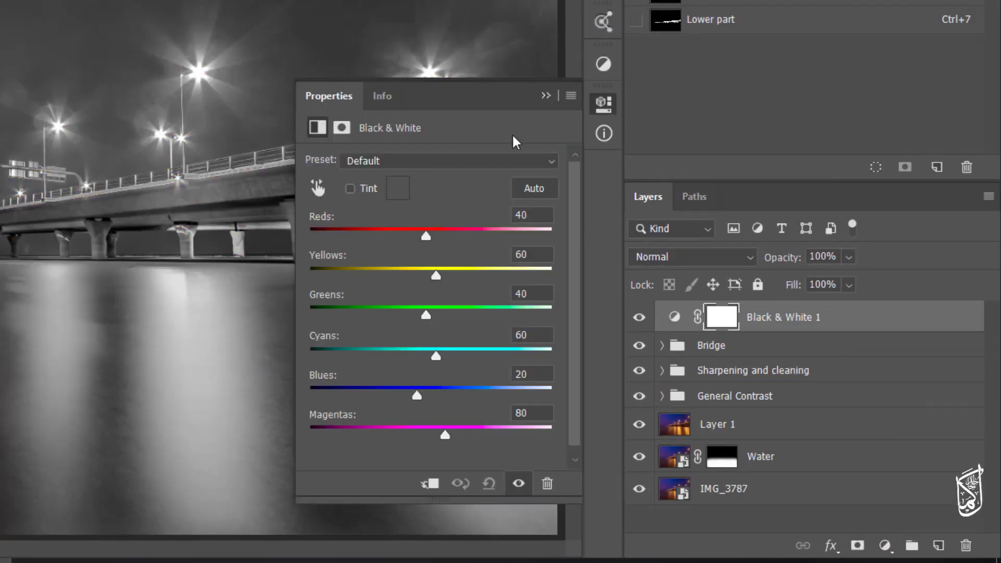
{"action": "left_click", "coordinate": [546, 96]}
{"action": "left_click", "coordinate": [639, 317]}
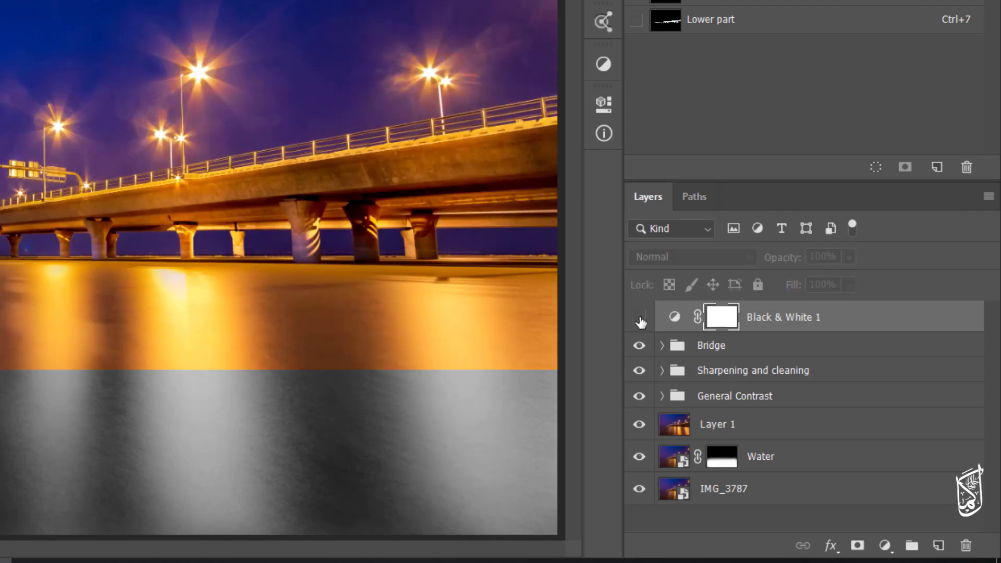
{"action": "left_click", "coordinate": [640, 317]}
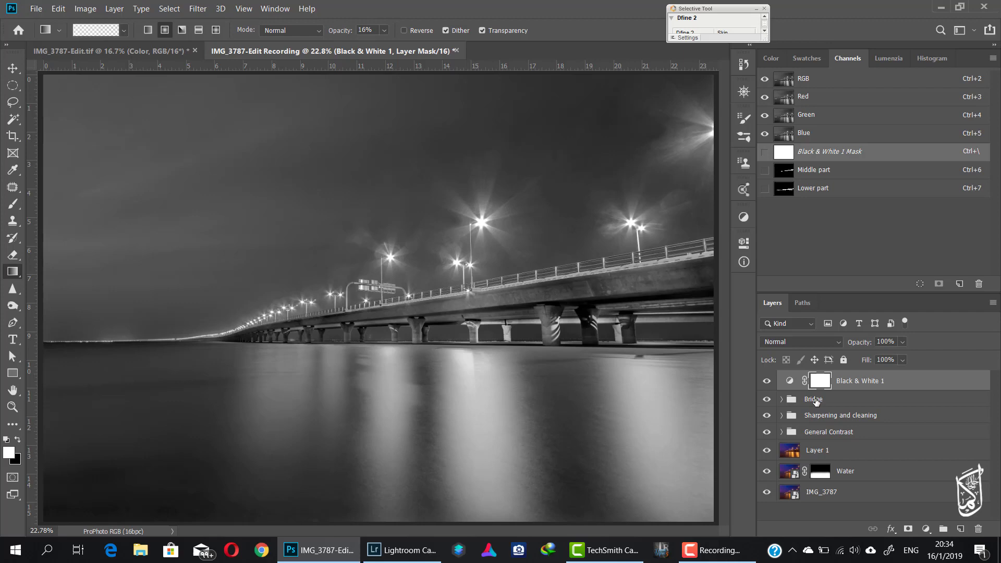
{"action": "left_click", "coordinate": [816, 400]}
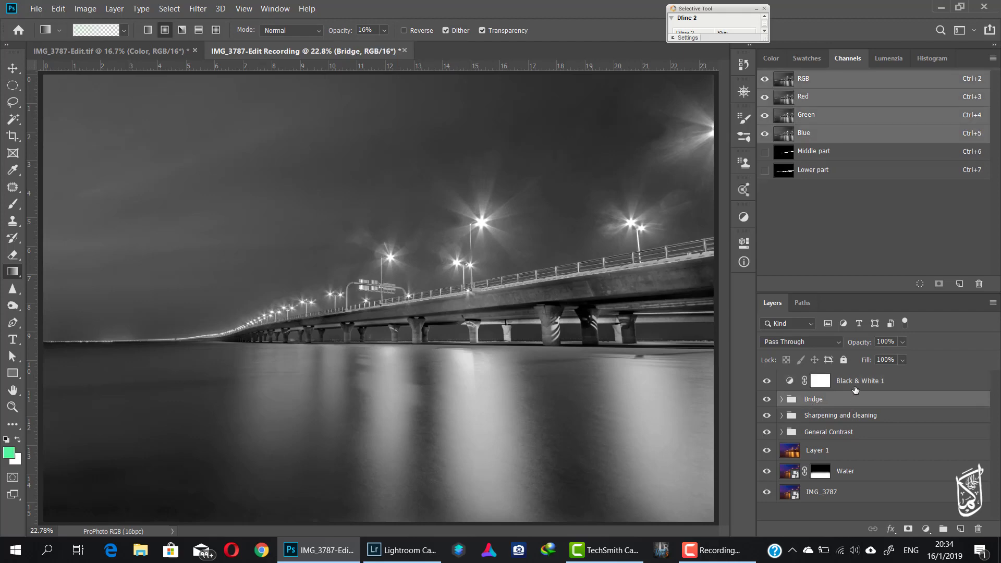
Step: Hide Black & White 1 and add a Gradient Map 1 layer using the Black, White preset
{"action": "left_click", "coordinate": [766, 380]}
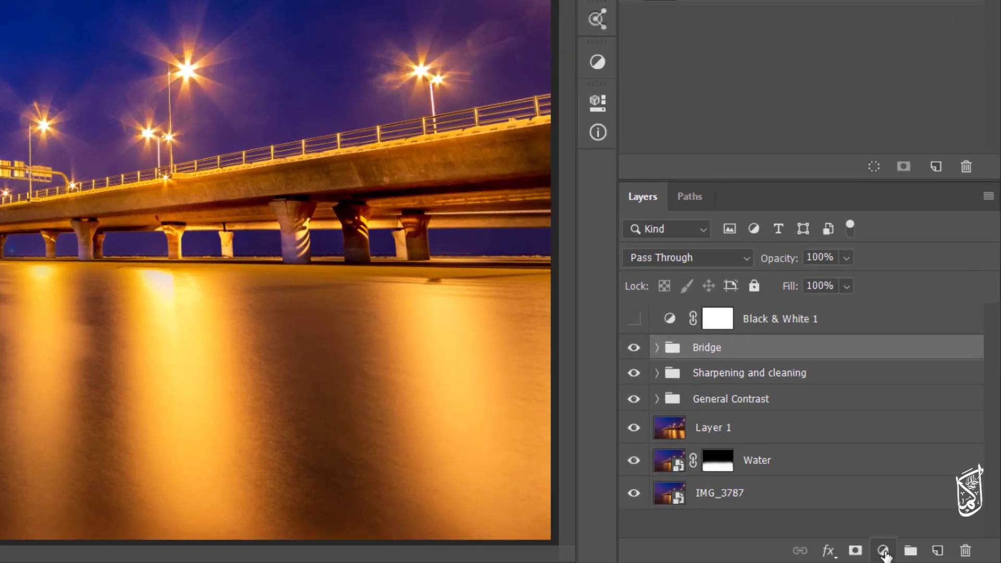
{"action": "left_click", "coordinate": [920, 532]}
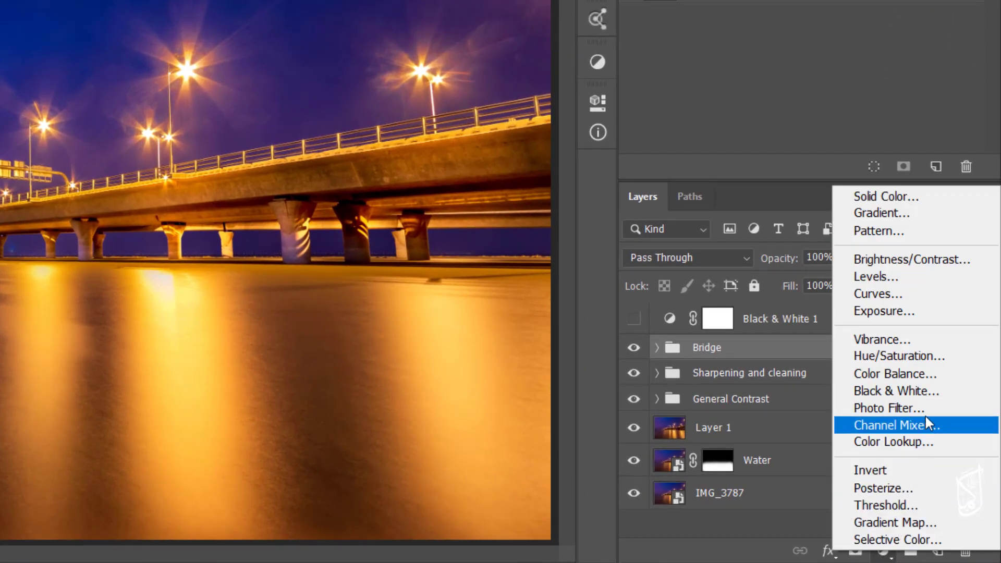
{"action": "left_click", "coordinate": [912, 523]}
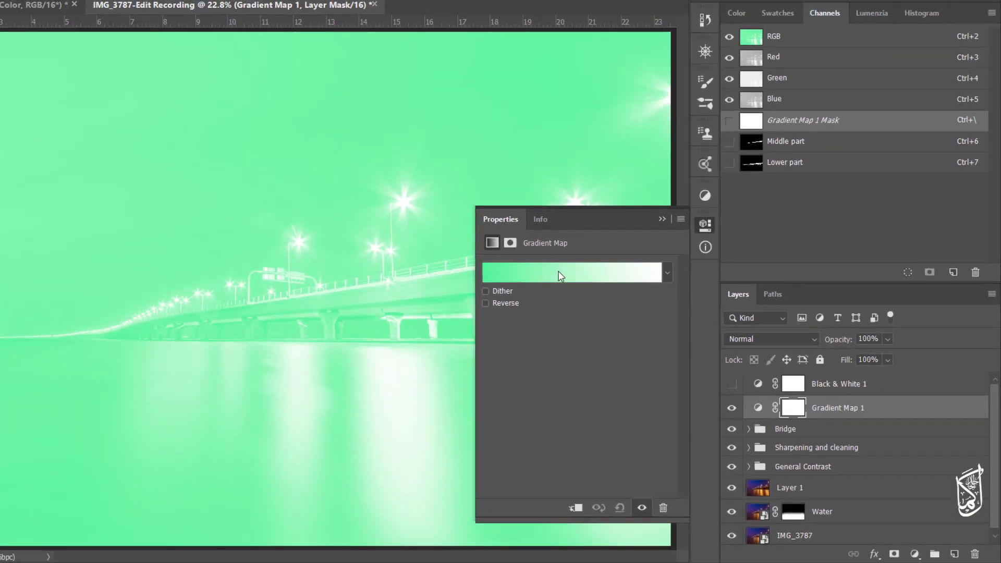
{"action": "left_click", "coordinate": [410, 172]}
{"action": "left_click", "coordinate": [582, 41]}
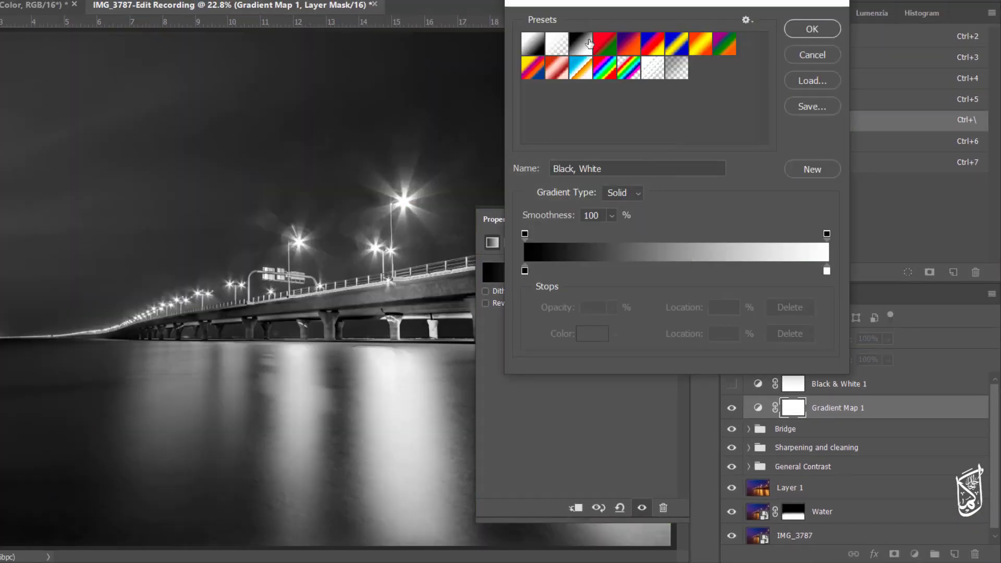
{"action": "left_click", "coordinate": [812, 29]}
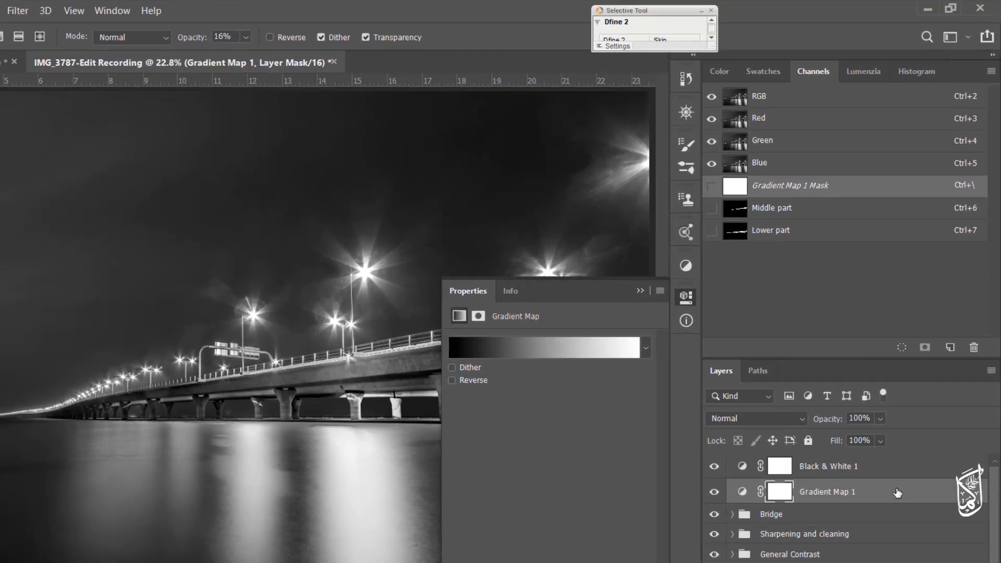
Step: Split Gradient Map 1's Underlying Layer black slider in Blending Options, then compare it on and off
{"action": "right_click", "coordinate": [919, 406]}
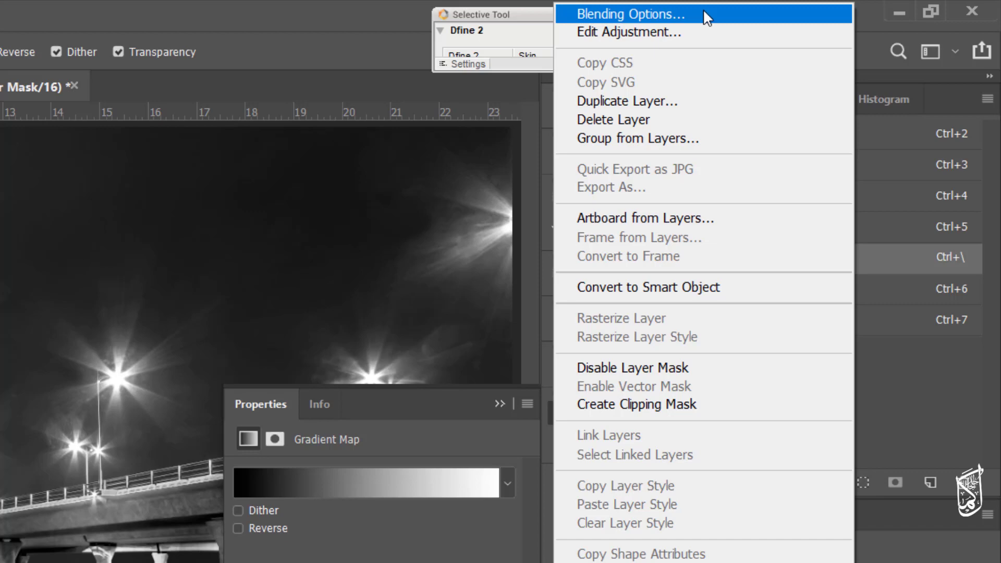
{"action": "left_click", "coordinate": [703, 14]}
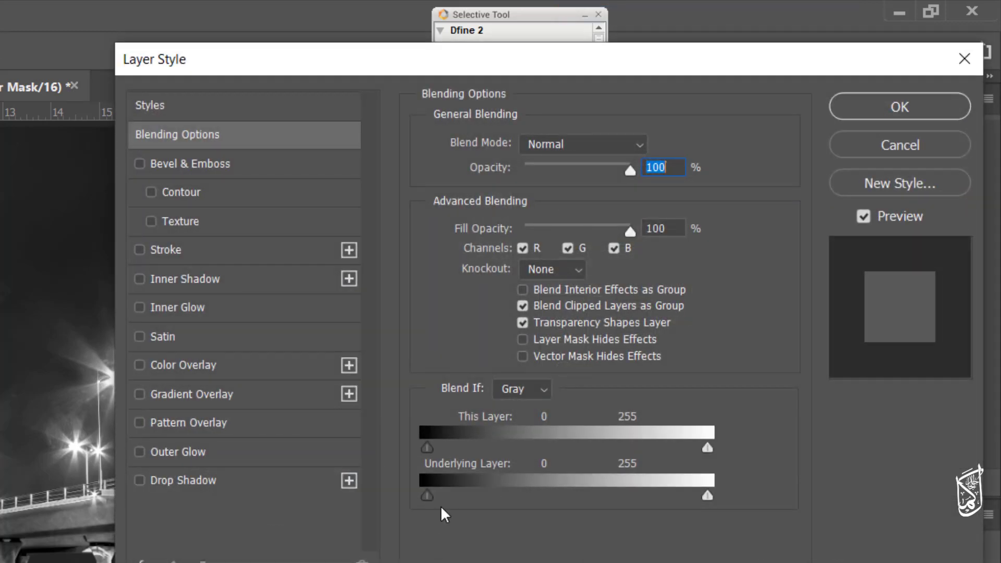
{"action": "left_click_drag", "start_coordinate": [432, 496], "coordinate": [733, 486]}
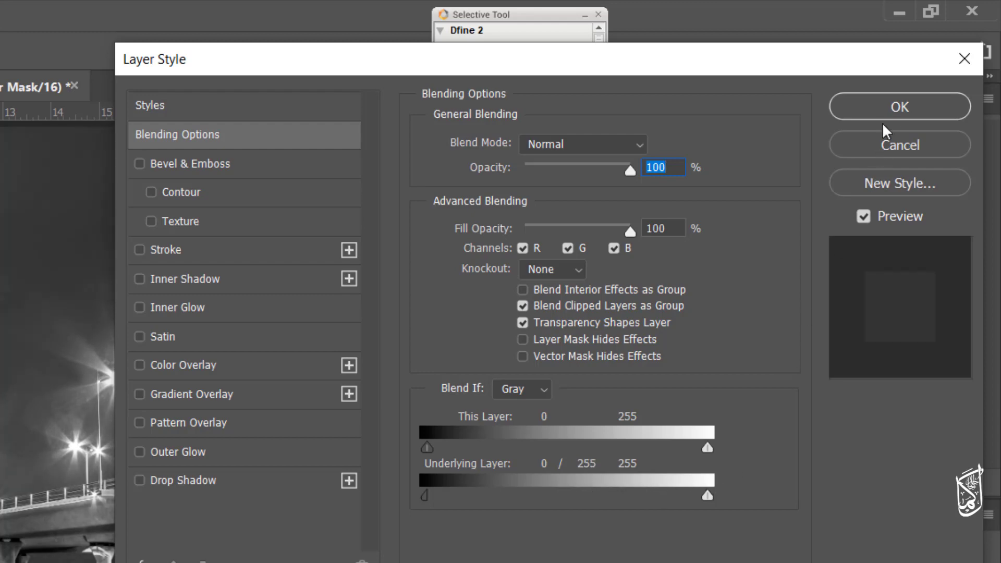
{"action": "left_click", "coordinate": [890, 115]}
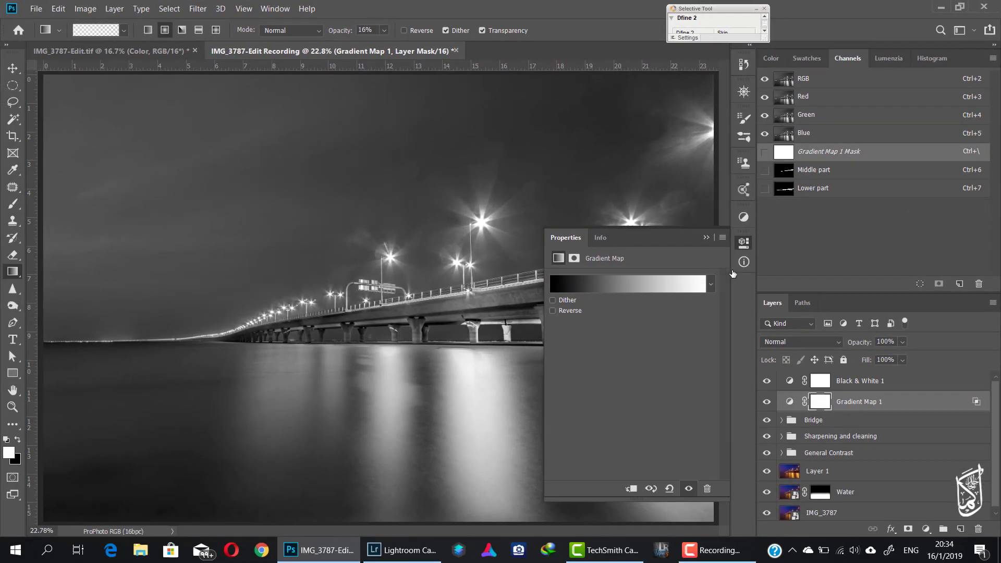
{"action": "left_click", "coordinate": [705, 238]}
{"action": "left_click", "coordinate": [768, 402]}
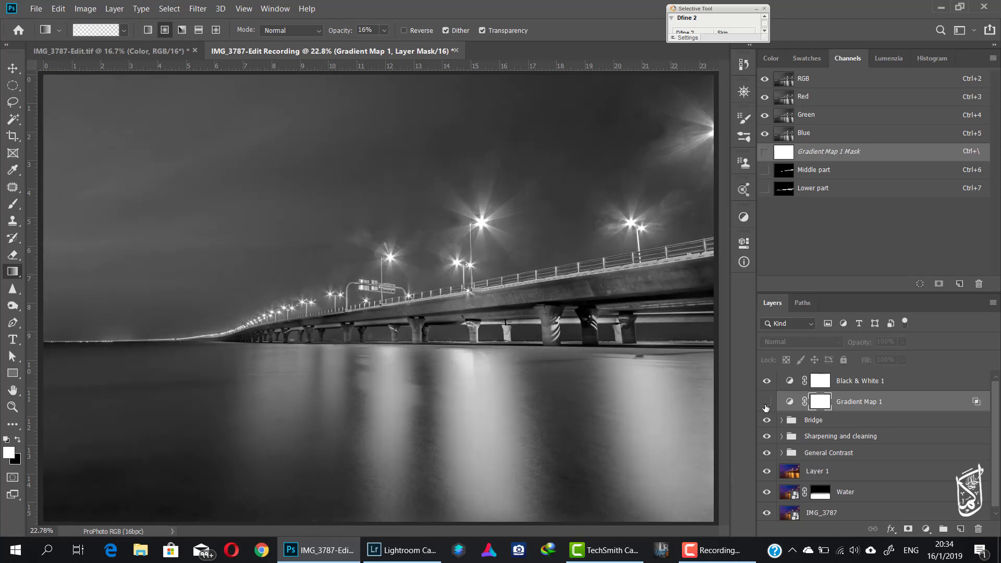
{"action": "left_click", "coordinate": [767, 403]}
{"action": "left_click", "coordinate": [767, 403]}
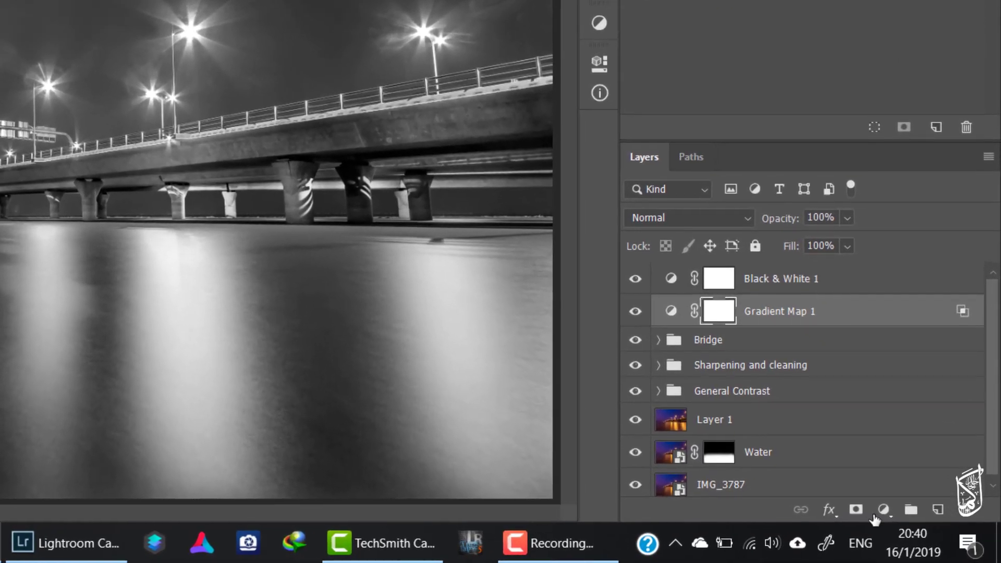
Step: Add Curves 3 with endpoints pulled down and inward and a mid-tone arch peaking at 130→198
{"action": "left_click", "coordinate": [927, 529]}
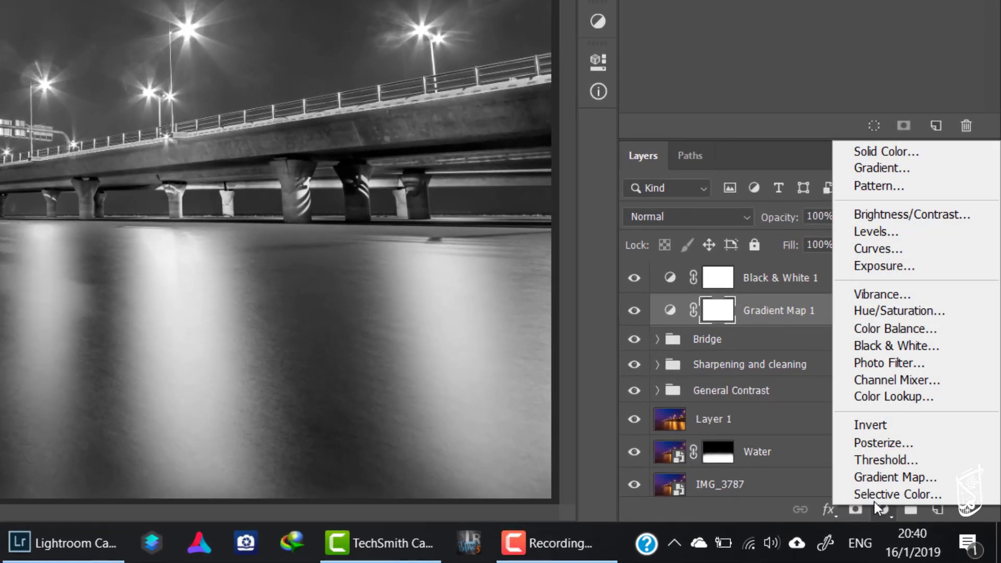
{"action": "left_click", "coordinate": [912, 248]}
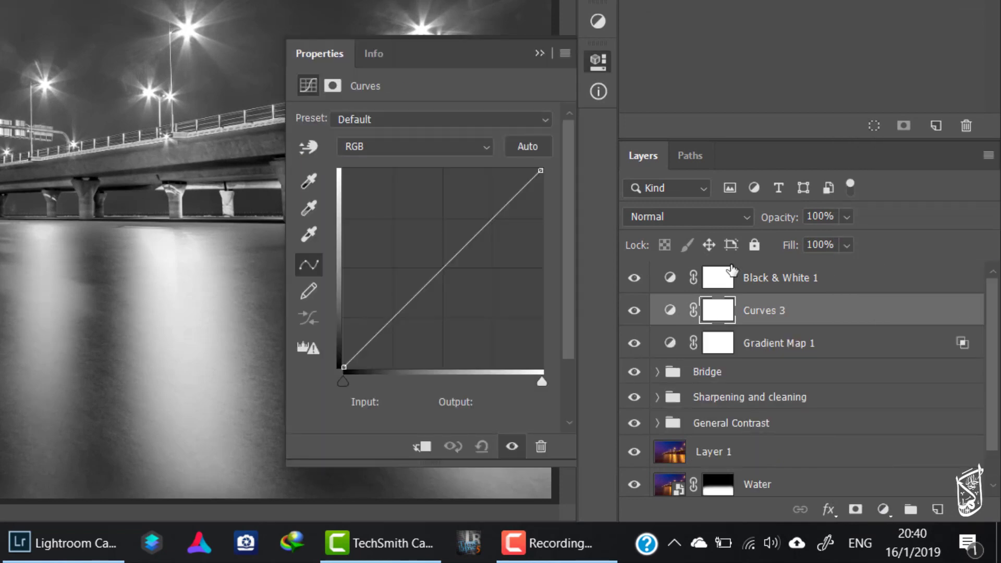
{"action": "left_click_drag", "start_coordinate": [540, 171], "coordinate": [536, 367]}
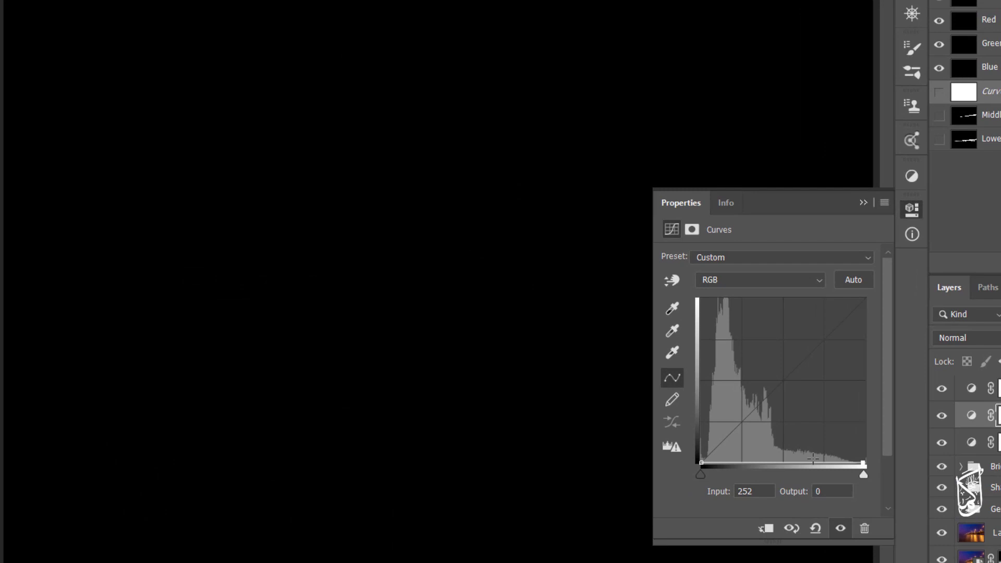
{"action": "left_click_drag", "start_coordinate": [789, 462], "coordinate": [785, 361]}
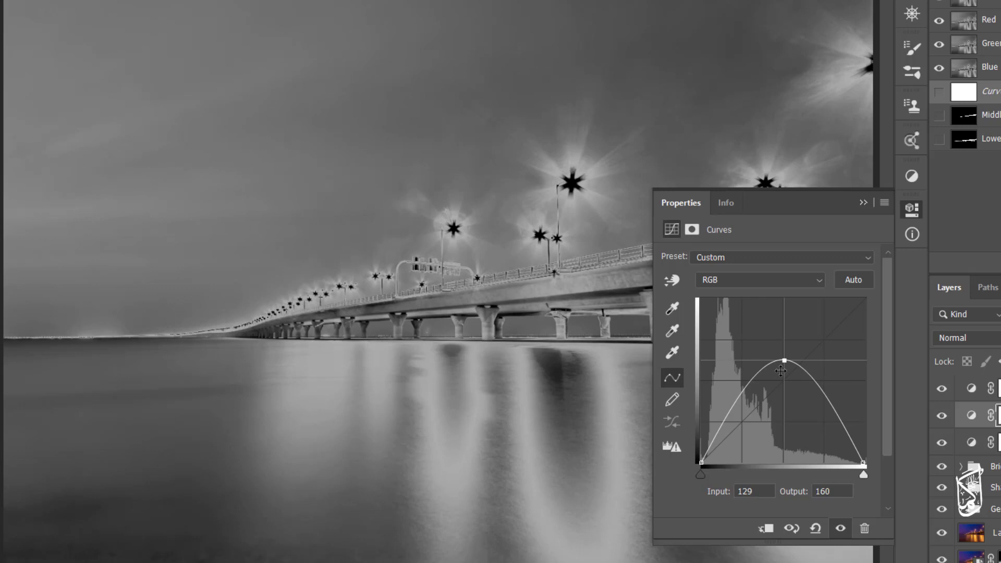
{"action": "left_click_drag", "start_coordinate": [863, 475], "coordinate": [852, 473]}
{"action": "mouse_move", "coordinate": [700, 472]}
{"action": "left_mouse_down"}
{"action": "mouse_move", "coordinate": [714, 474]}
{"action": "mouse_move", "coordinate": [706, 471]}
{"action": "left_mouse_up"}
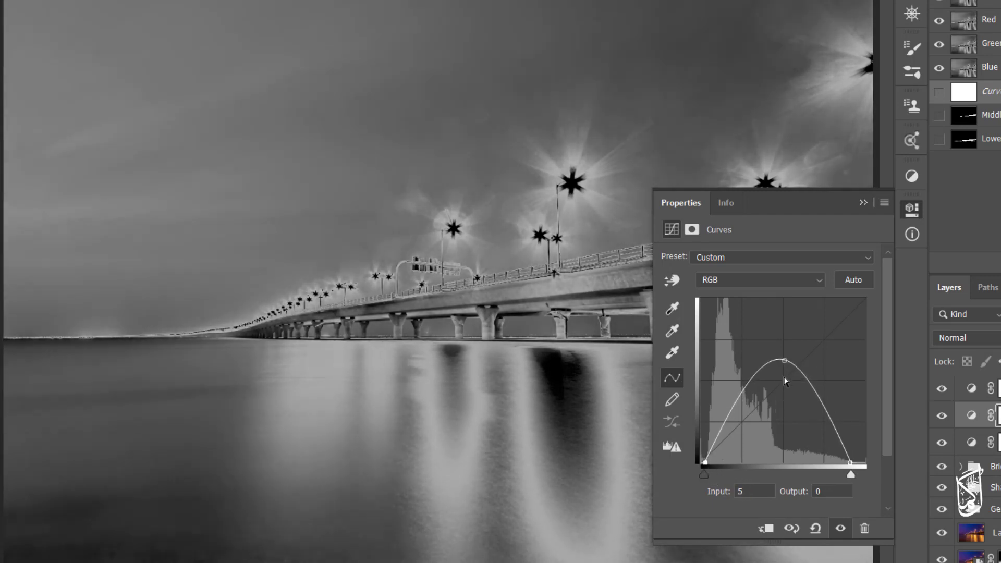
{"action": "left_click_drag", "start_coordinate": [781, 360], "coordinate": [784, 337]}
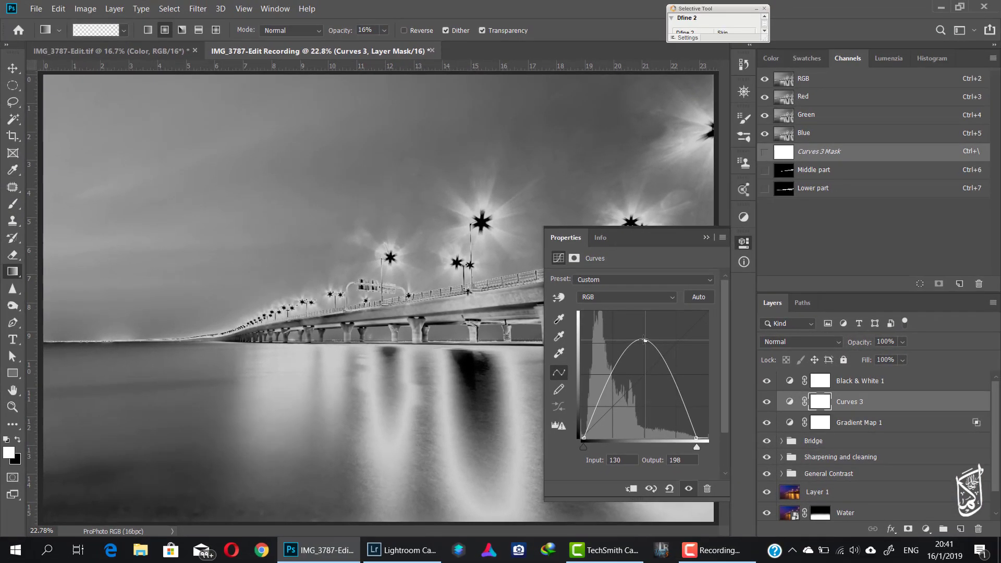
{"action": "left_click_drag", "start_coordinate": [645, 340], "coordinate": [649, 338]}
{"action": "left_click", "coordinate": [707, 238]}
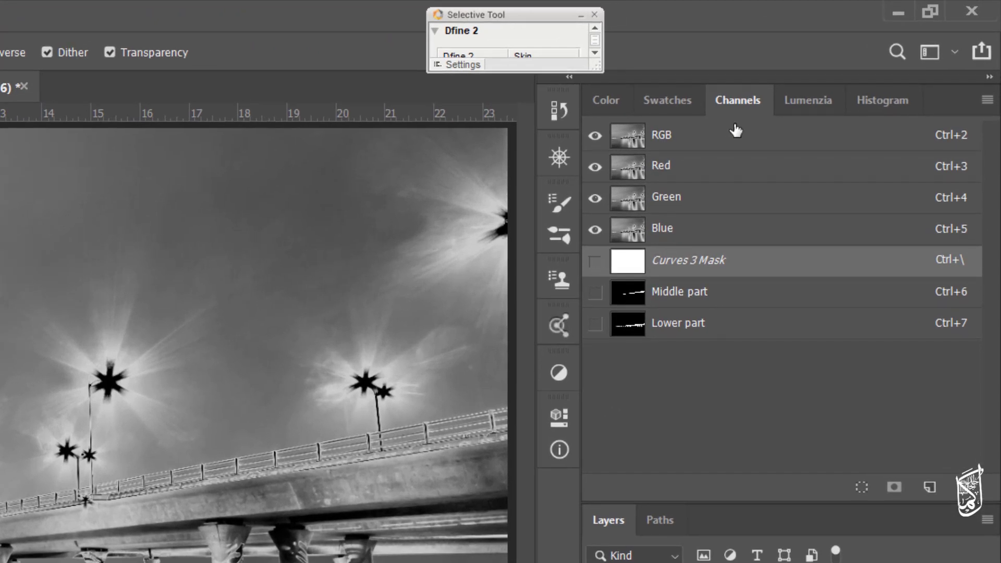
Step: Load the RGB luminosity selection, add a masked Curves 4 layer, and hide Curves 3
{"action": "left_click", "coordinate": [630, 142]}
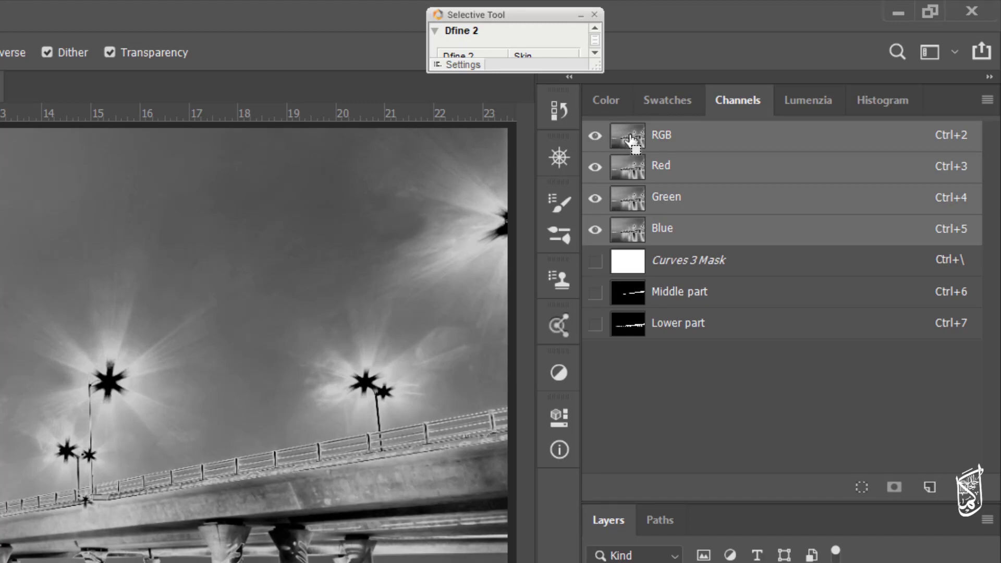
{"action": "left_click", "coordinate": [632, 141], "text": "ctrl"}
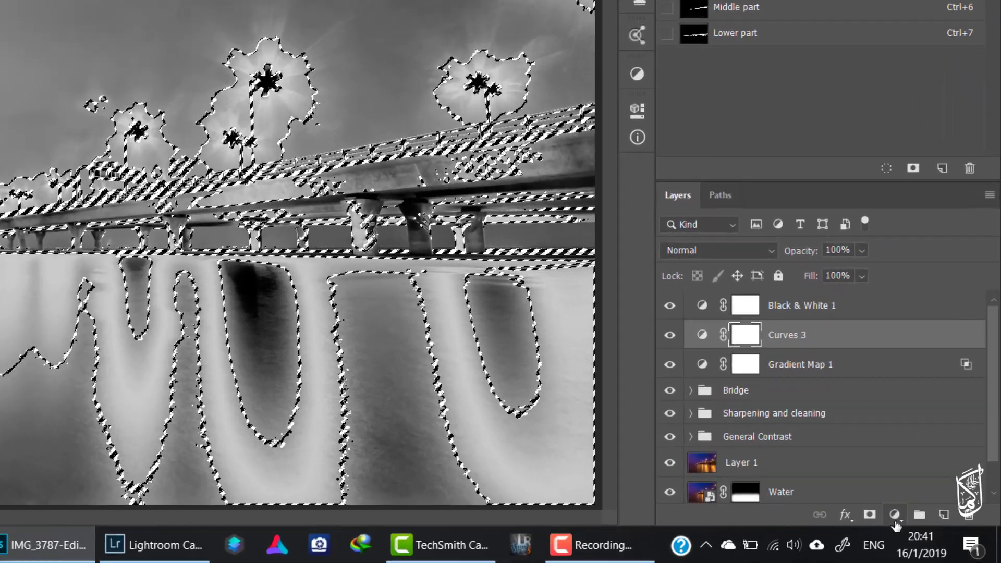
{"action": "left_click", "coordinate": [895, 515]}
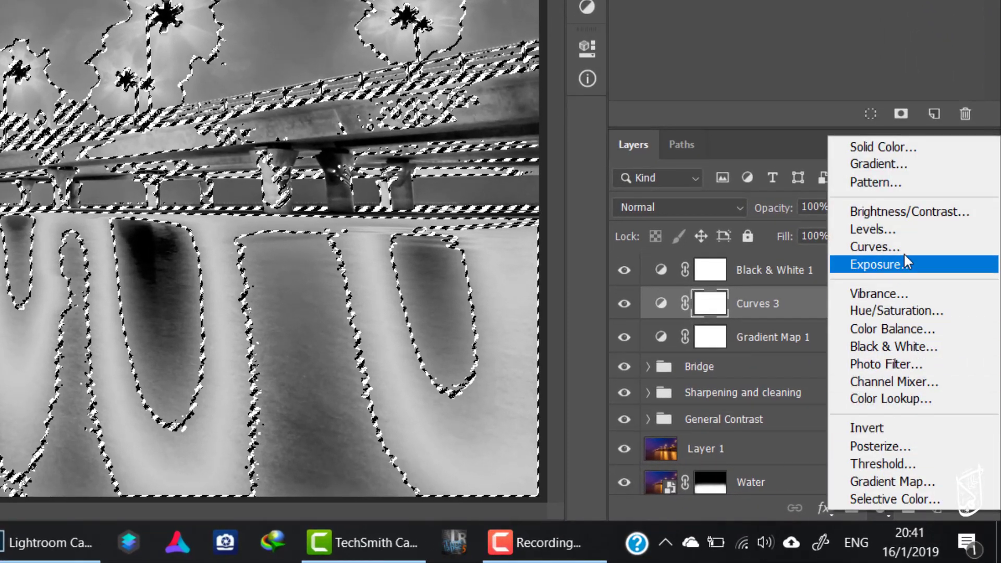
{"action": "left_click", "coordinate": [901, 249]}
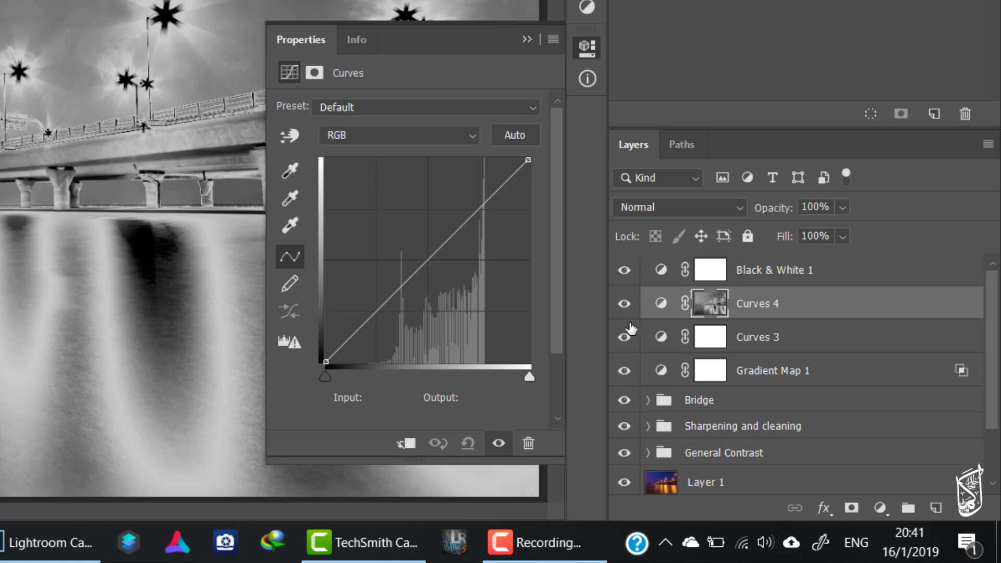
{"action": "left_click", "coordinate": [624, 339]}
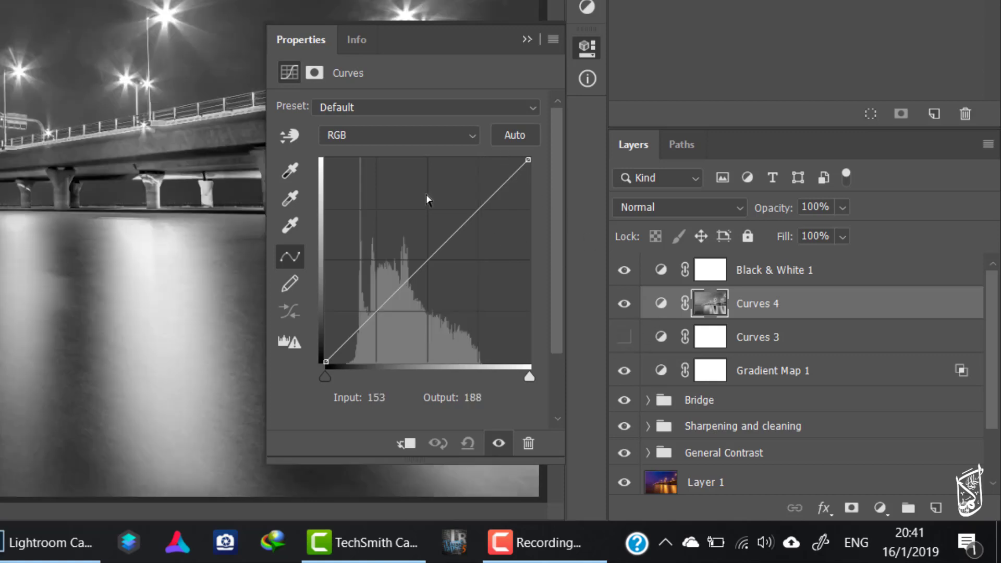
Step: Shape Curves 4 into a steeper S-curve, upper point near 172/195, and compare it
{"action": "left_click_drag", "start_coordinate": [372, 317], "coordinate": [380, 322]}
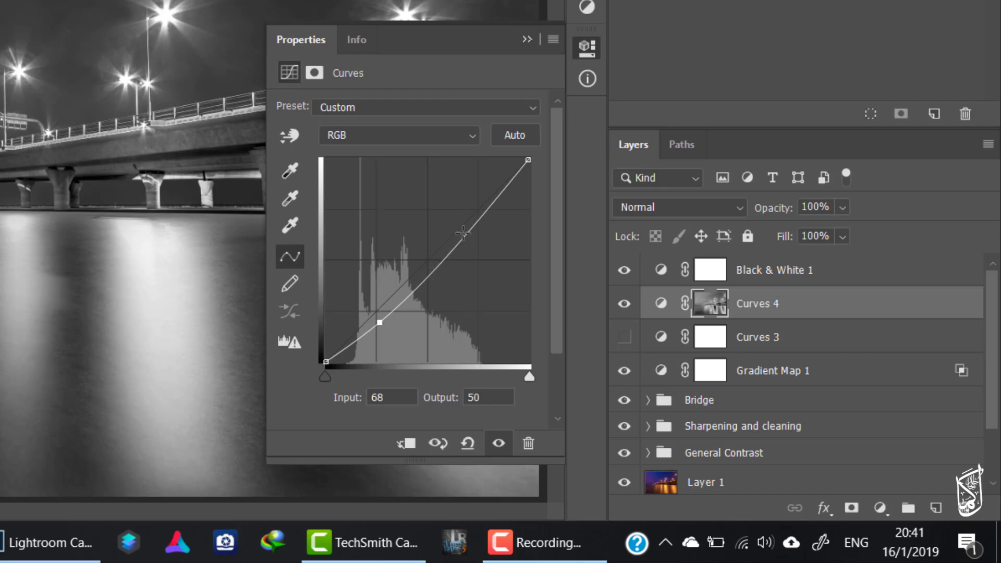
{"action": "mouse_move", "coordinate": [463, 233]}
{"action": "left_mouse_down"}
{"action": "mouse_move", "coordinate": [438, 215]}
{"action": "mouse_move", "coordinate": [450, 217]}
{"action": "left_mouse_up"}
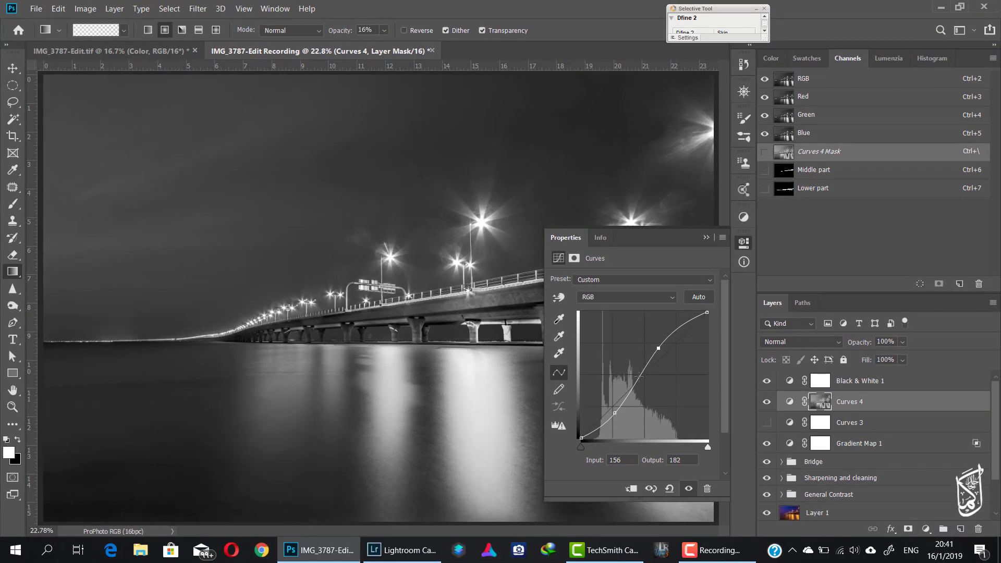
{"action": "left_click", "coordinate": [615, 413]}
{"action": "left_click_drag", "start_coordinate": [659, 349], "coordinate": [662, 338]}
{"action": "left_click", "coordinate": [705, 239]}
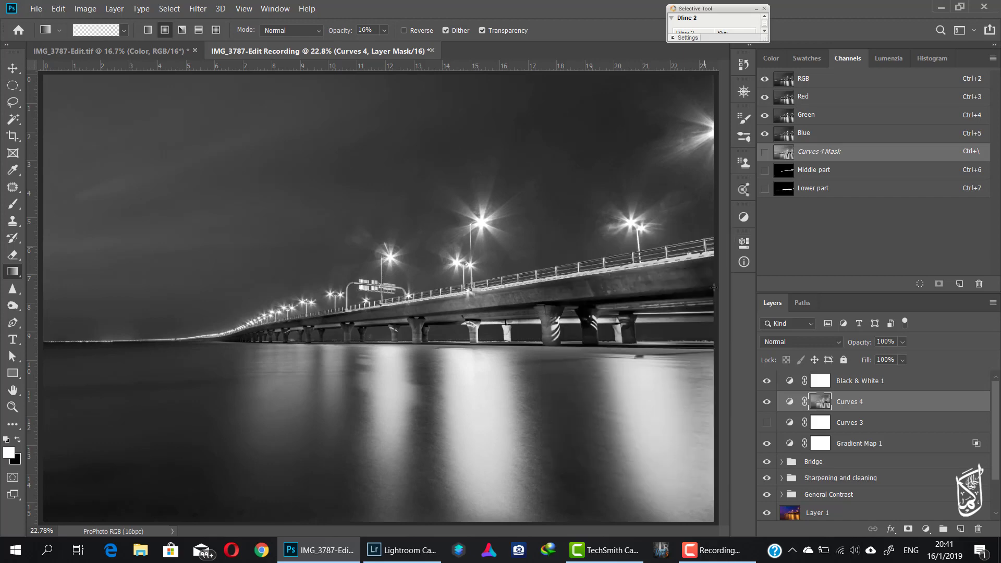
{"action": "left_click", "coordinate": [766, 404]}
{"action": "left_click", "coordinate": [765, 403]}
{"action": "left_click", "coordinate": [765, 403]}
{"action": "left_click", "coordinate": [766, 403]}
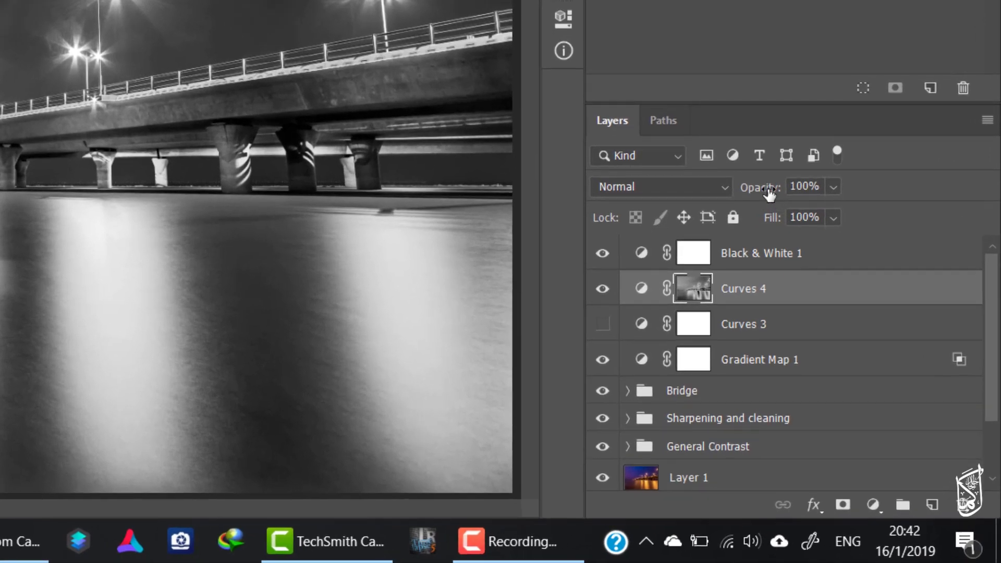
Step: Lower Curves 4 opacity to 48% and compare it on and off
{"action": "left_click_drag", "start_coordinate": [770, 193], "coordinate": [759, 197]}
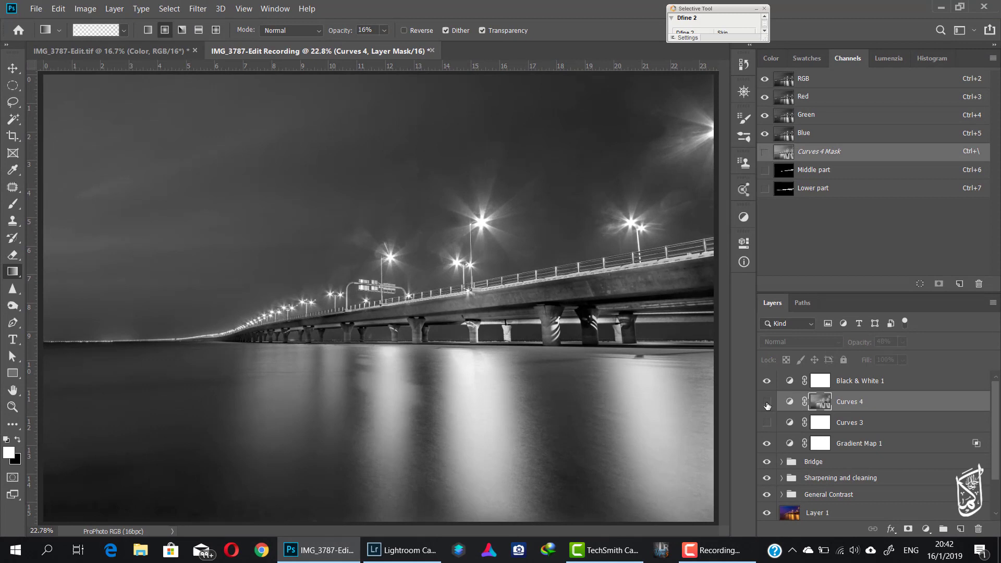
{"action": "left_click", "coordinate": [766, 401]}
{"action": "left_click", "coordinate": [766, 403]}
{"action": "left_click", "coordinate": [766, 403]}
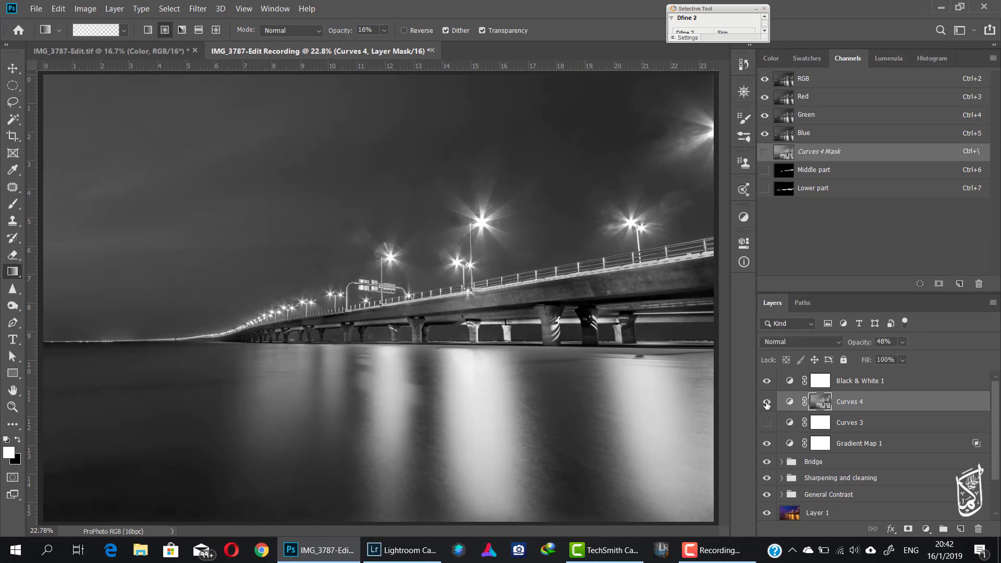
{"action": "left_click", "coordinate": [767, 403]}
{"action": "left_click", "coordinate": [767, 403]}
Step: Group Curves 4 into Group 2 with a layer mask and ready a 900 px brush
{"action": "key", "text": "ctrl+g"}
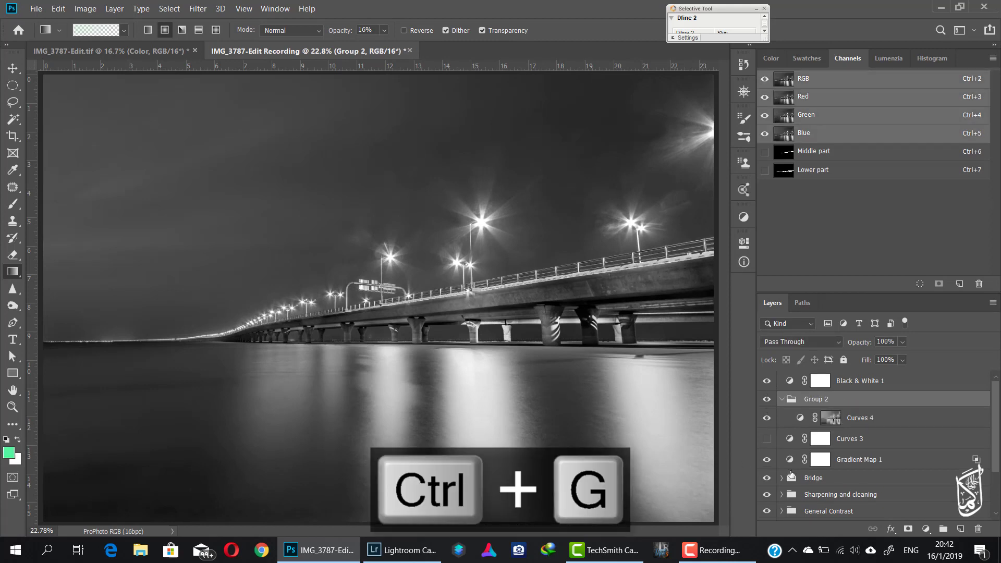
{"action": "left_click", "coordinate": [908, 529]}
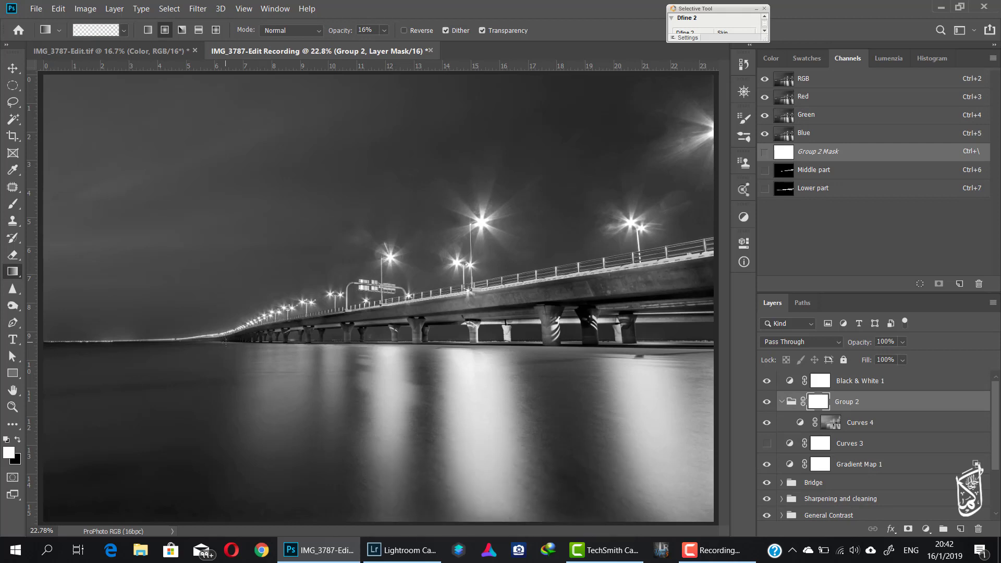
{"action": "key", "text": "x"}
{"action": "key", "text": "b"}
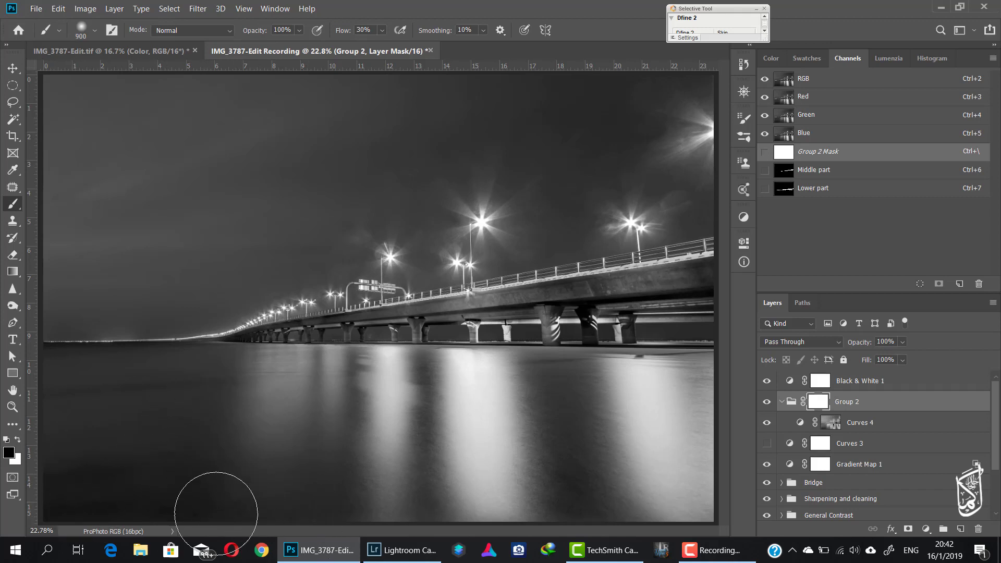
{"action": "key", "text": "bracketright"}
{"action": "key", "text": "bracketright"}
{"action": "left_click", "coordinate": [767, 401]}
{"action": "left_click", "coordinate": [767, 402]}
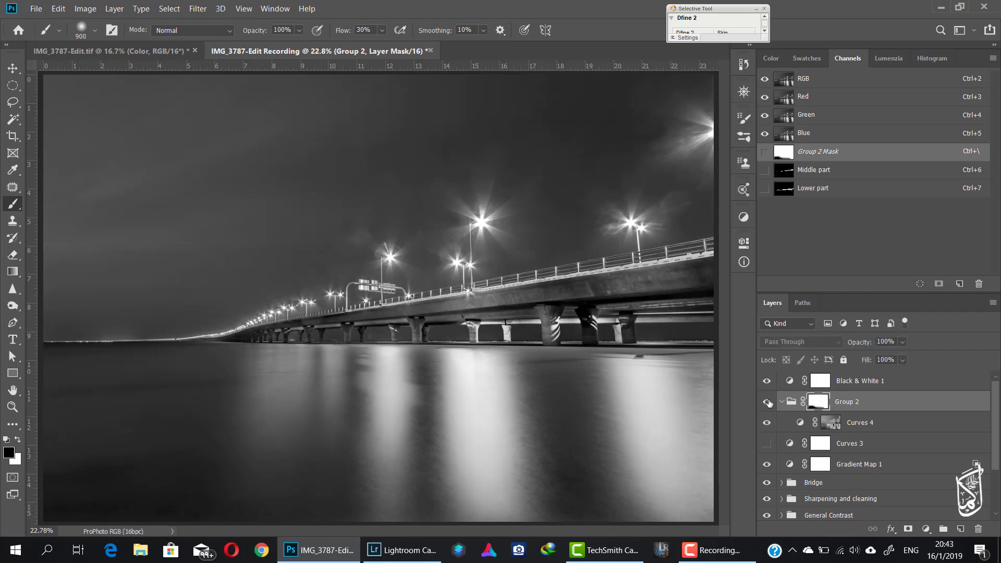
Step: Rename Group 2 to 'Midtone contrast'
{"action": "double_click", "coordinate": [847, 403]}
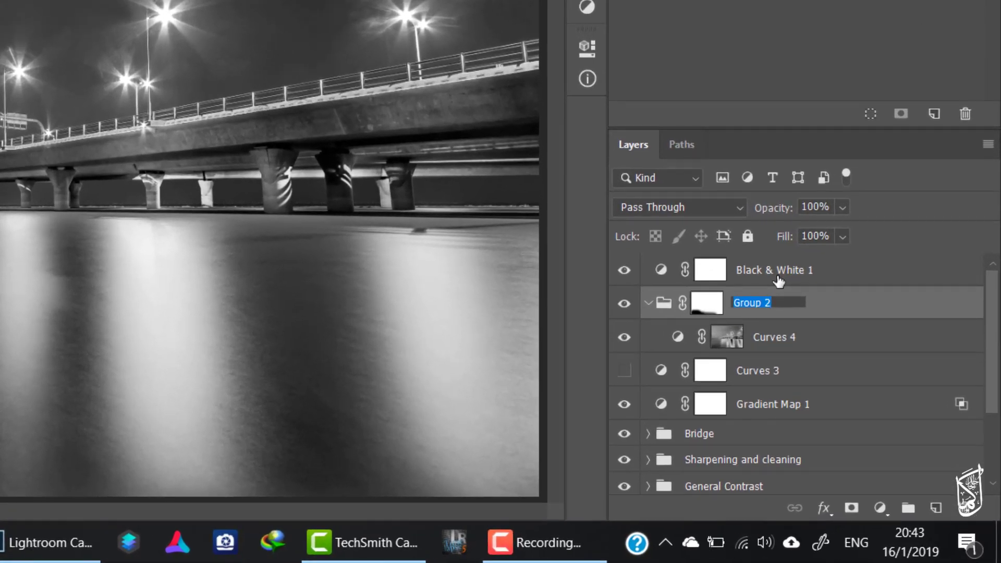
{"action": "type", "text": "Midtone contrast"}
{"action": "key", "text": "Return"}
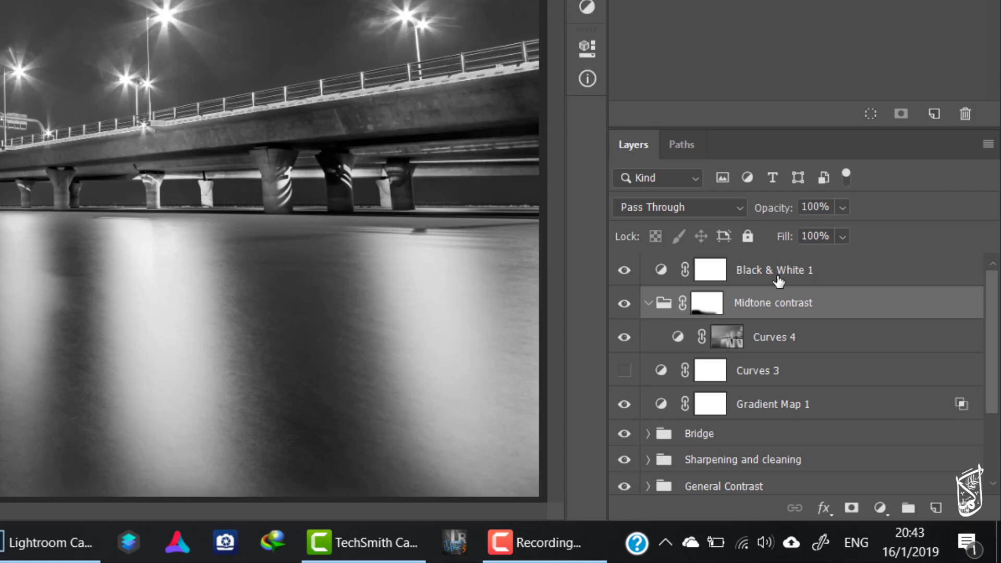
Step: Add Levels 2 with white input 242 and midtones 1.04, placed above the Midtone contrast group
{"action": "left_click", "coordinate": [881, 508]}
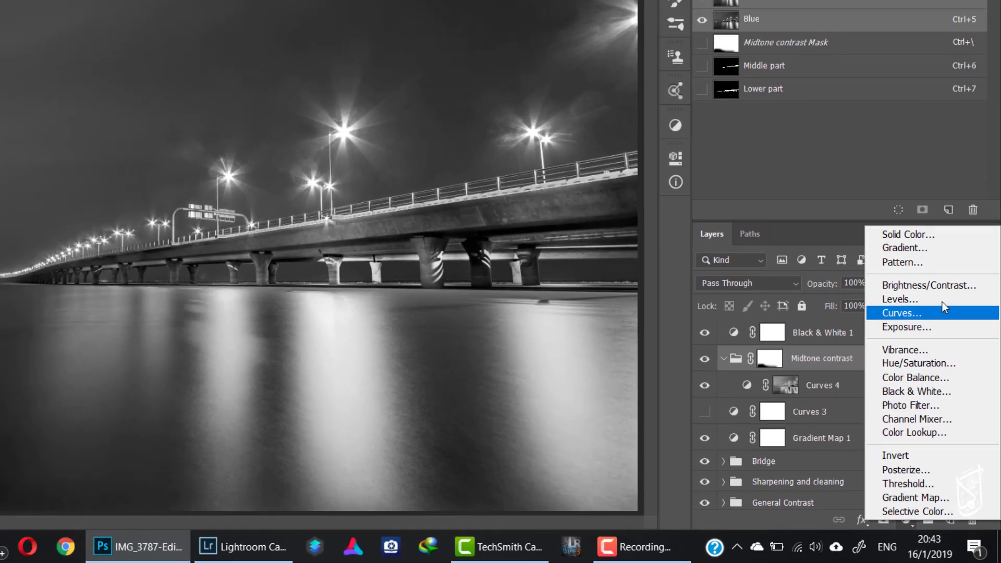
{"action": "left_click", "coordinate": [873, 228]}
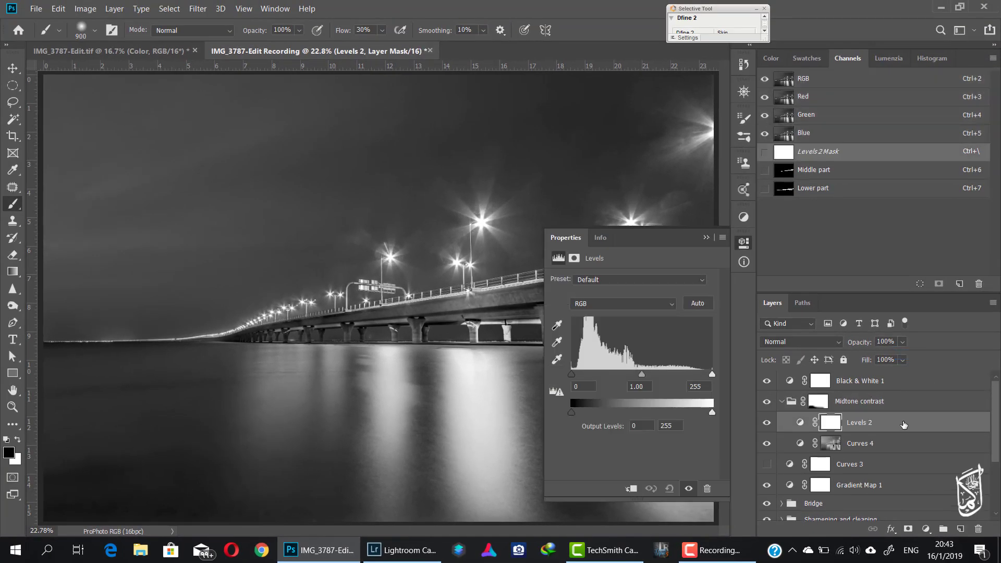
{"action": "left_click_drag", "start_coordinate": [904, 425], "coordinate": [804, 400]}
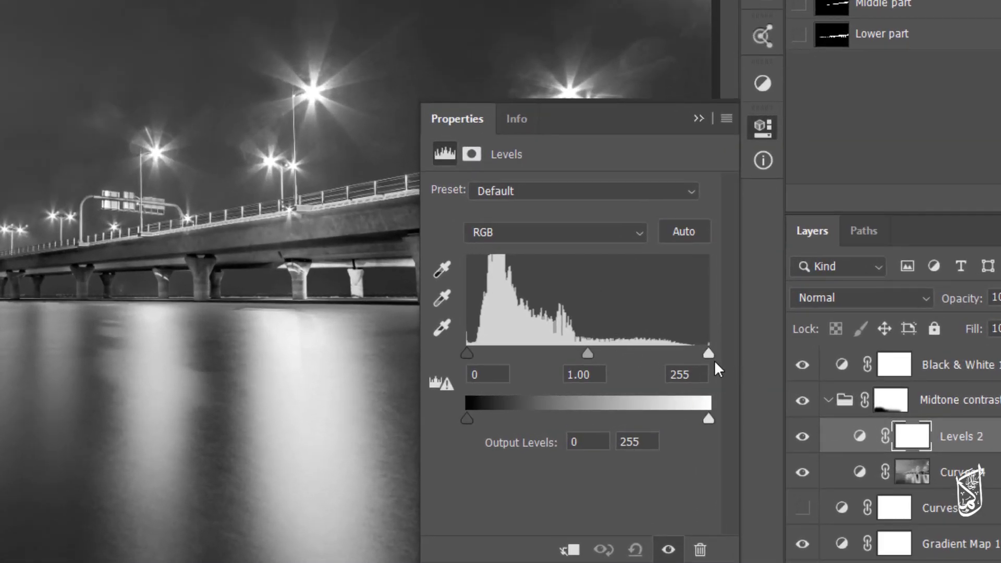
{"action": "left_click_drag", "start_coordinate": [708, 352], "coordinate": [696, 352]}
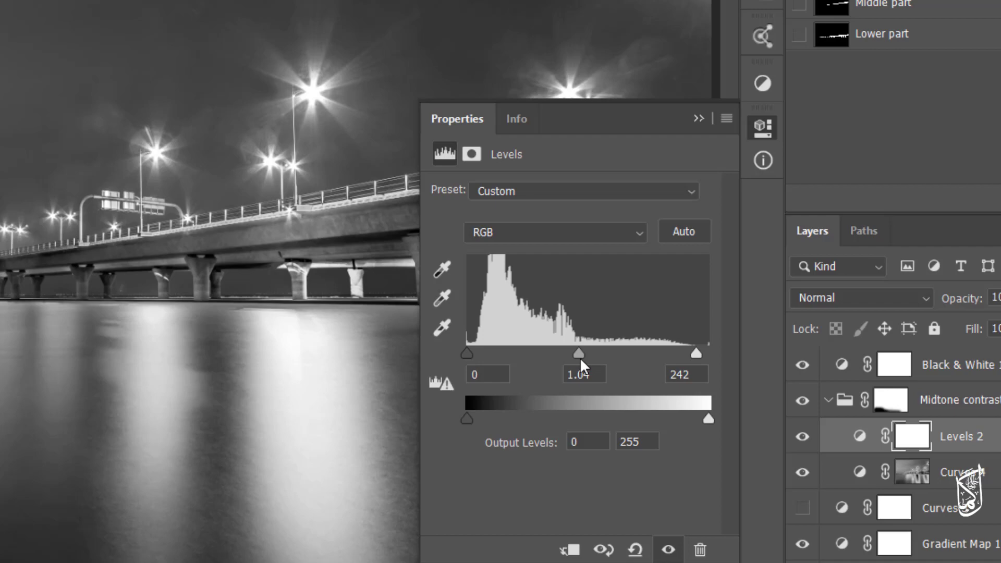
{"action": "left_click_drag", "start_coordinate": [581, 354], "coordinate": [578, 355]}
{"action": "left_click", "coordinate": [699, 119]}
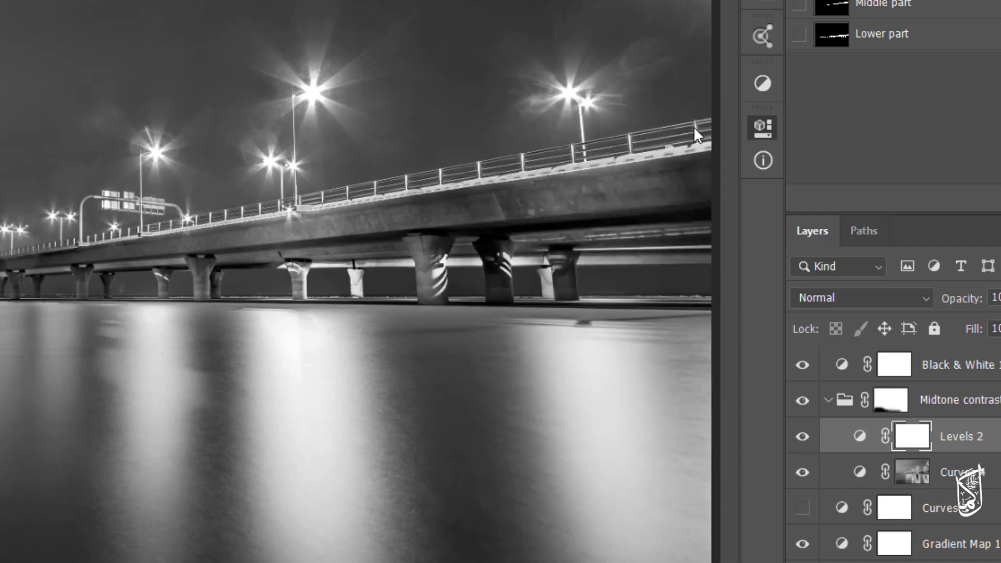
{"action": "left_click_drag", "start_coordinate": [840, 437], "coordinate": [804, 404]}
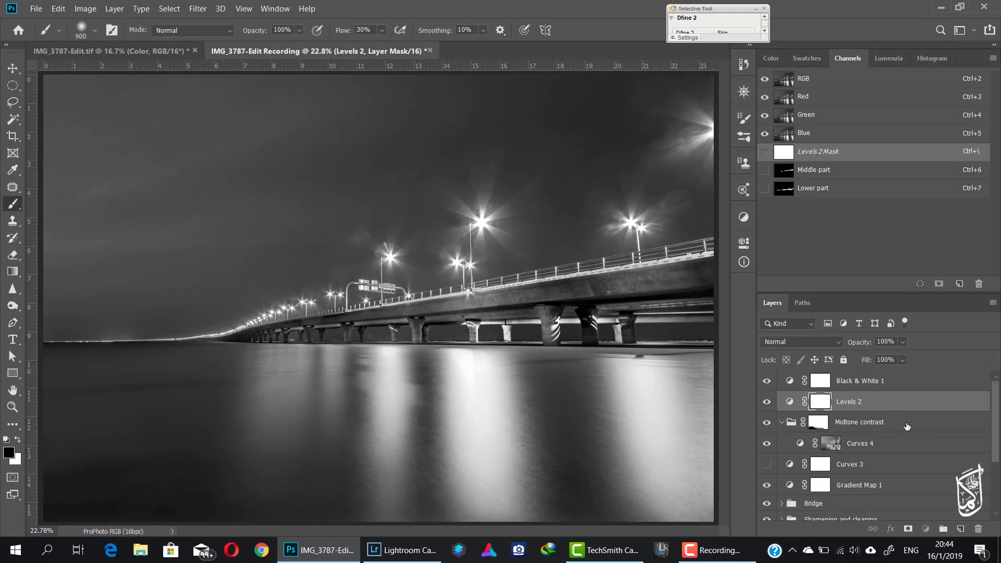
Step: Group Levels 2 and Midtone contrast into a group named 'Mid contrast'
{"action": "left_click", "coordinate": [904, 428], "text": "shift"}
{"action": "key", "text": "ctrl+g"}
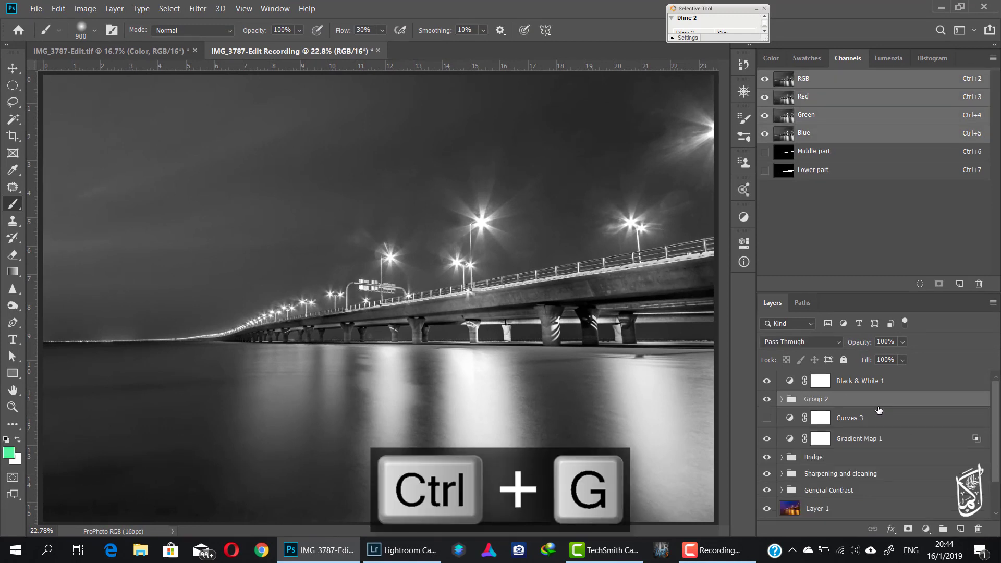
{"action": "double_click", "coordinate": [817, 400]}
{"action": "type", "text": "Mid contrast"}
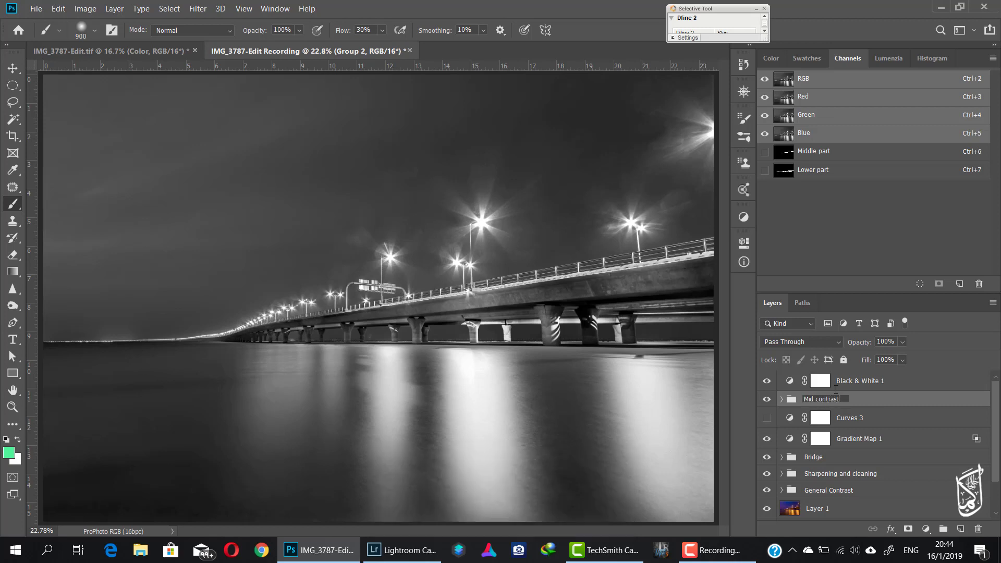
{"action": "key", "text": "Return"}
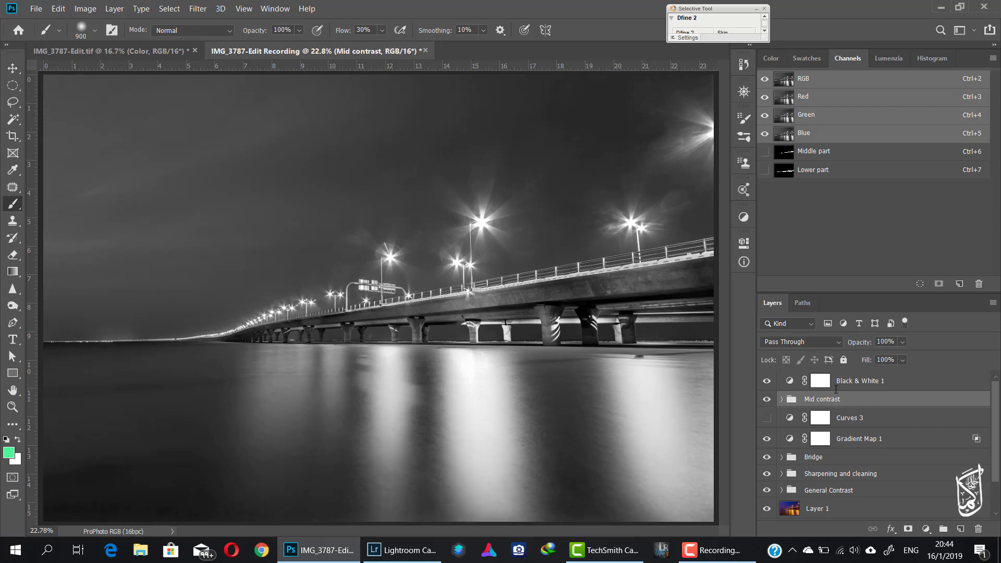
Step: Delete the unused Curves 3 layer and toggle Black & White 1 to view colour
{"action": "left_click", "coordinate": [953, 424]}
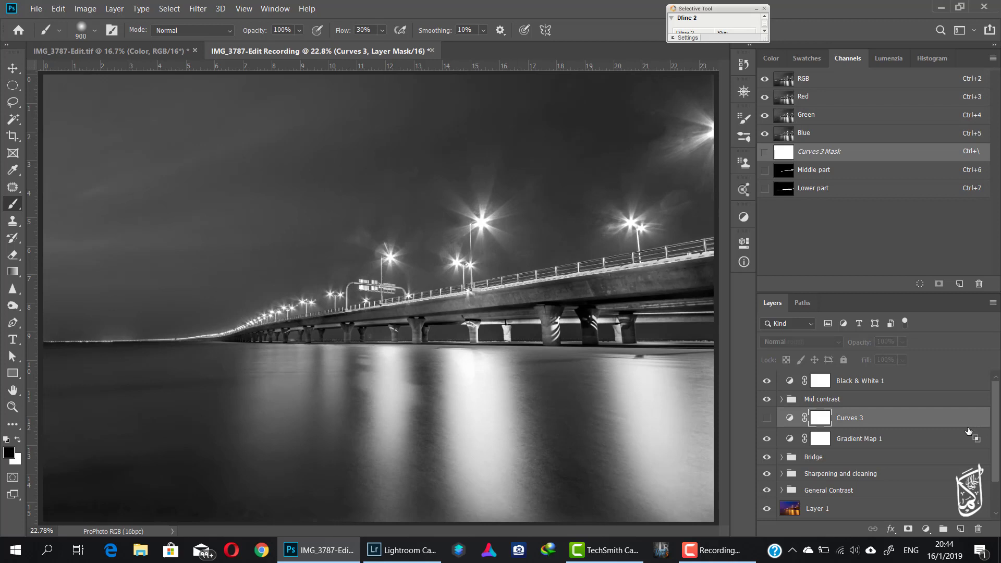
{"action": "left_click_drag", "start_coordinate": [971, 421], "coordinate": [979, 529]}
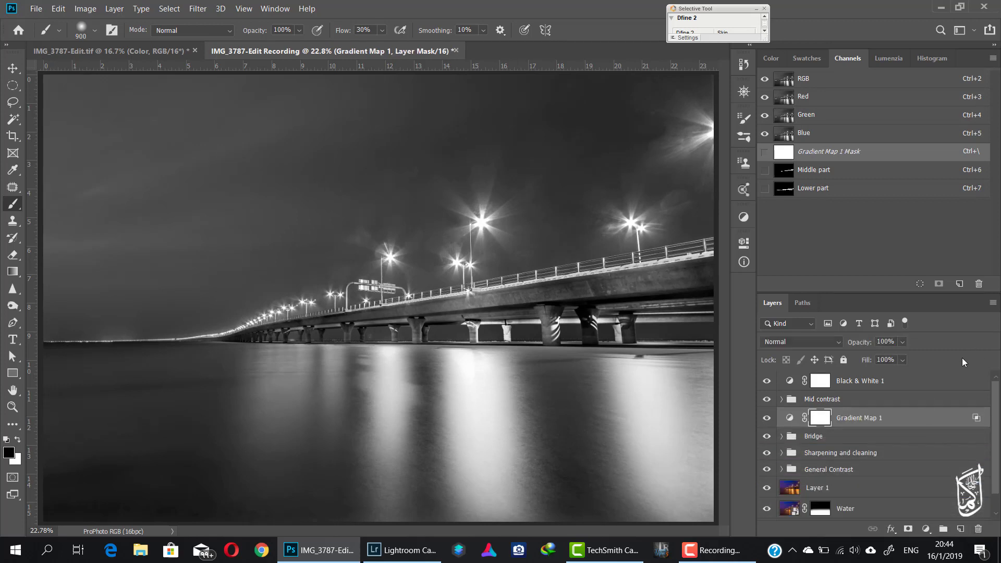
{"action": "left_click", "coordinate": [767, 382]}
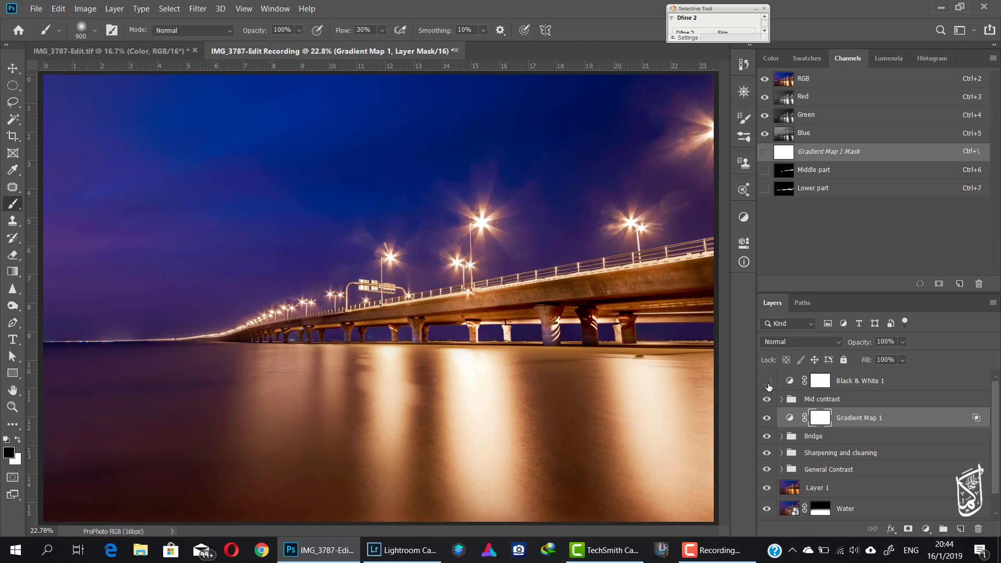
{"action": "left_click", "coordinate": [767, 384]}
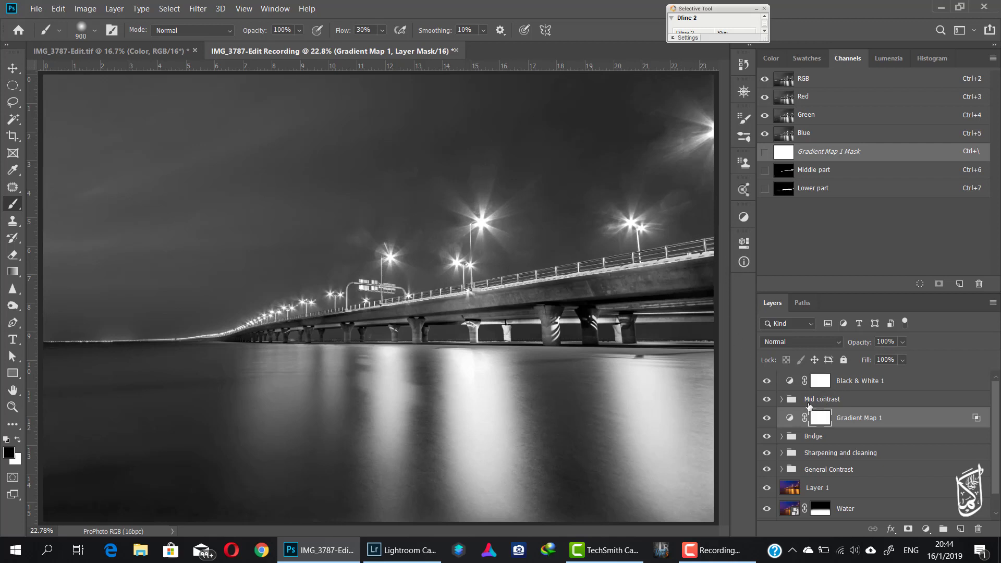
Step: Toggle the Mid contrast group on and off to compare its effect
{"action": "left_click", "coordinate": [768, 400]}
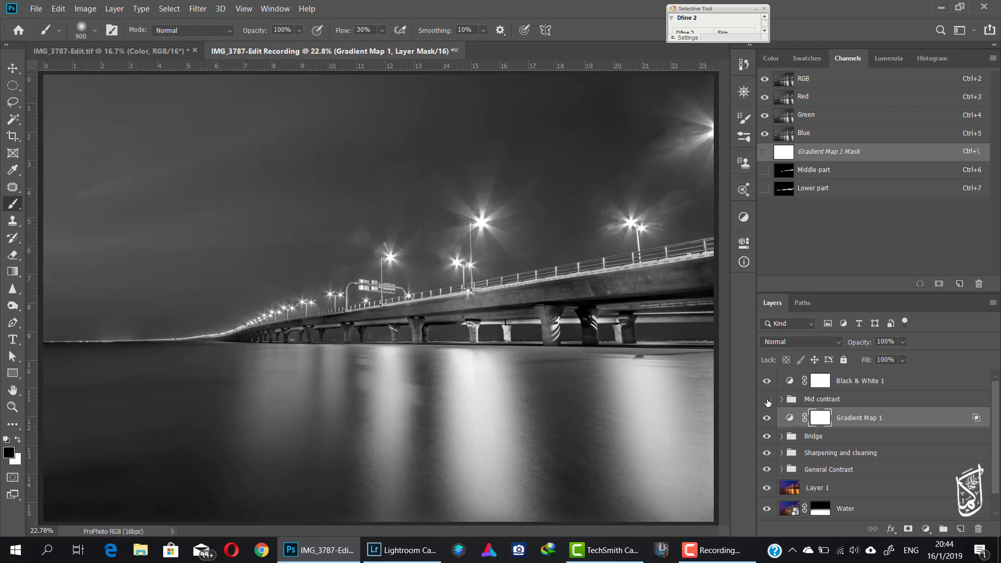
{"action": "left_click", "coordinate": [767, 400]}
{"action": "left_click", "coordinate": [767, 400]}
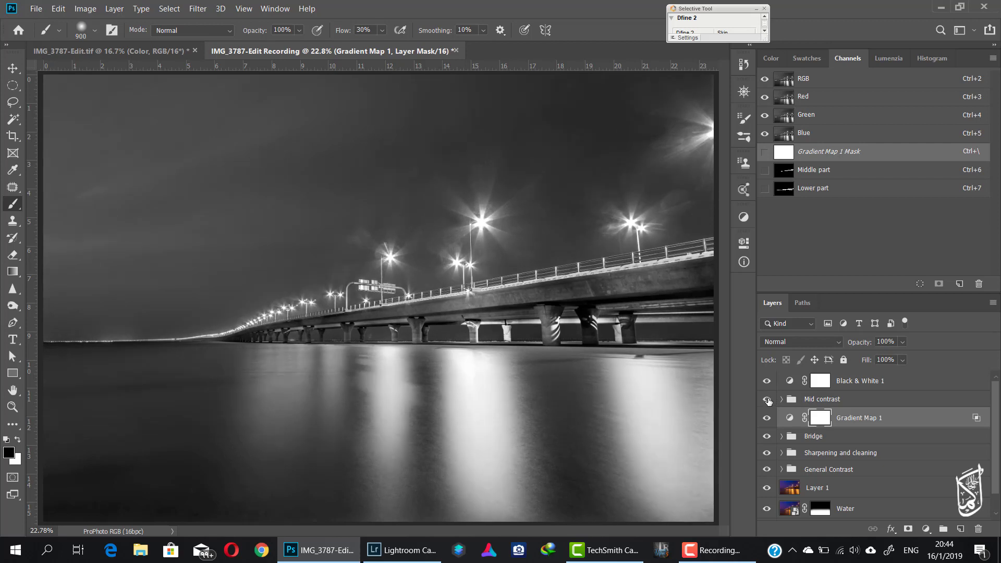
{"action": "left_click", "coordinate": [767, 400]}
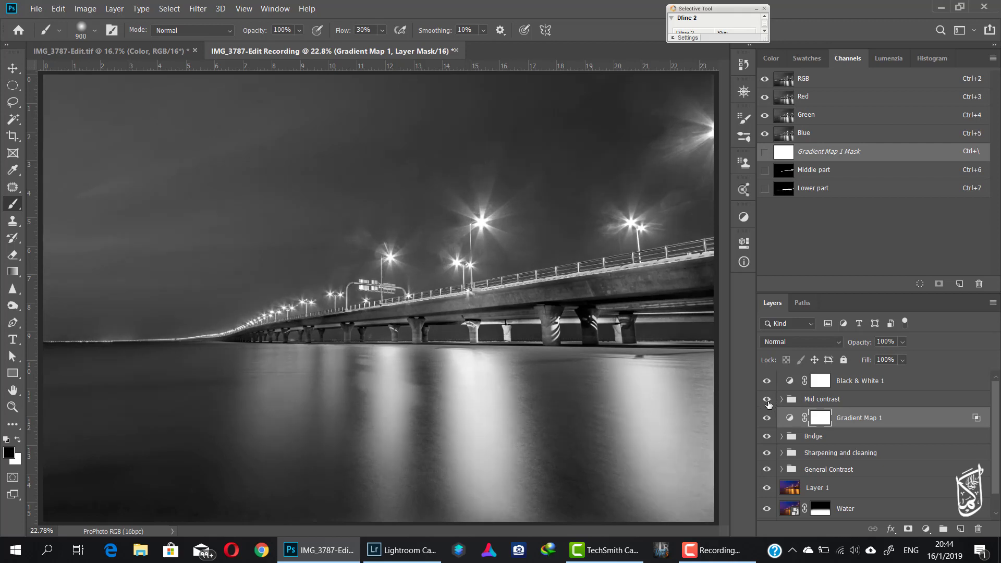
{"action": "left_click", "coordinate": [878, 401]}
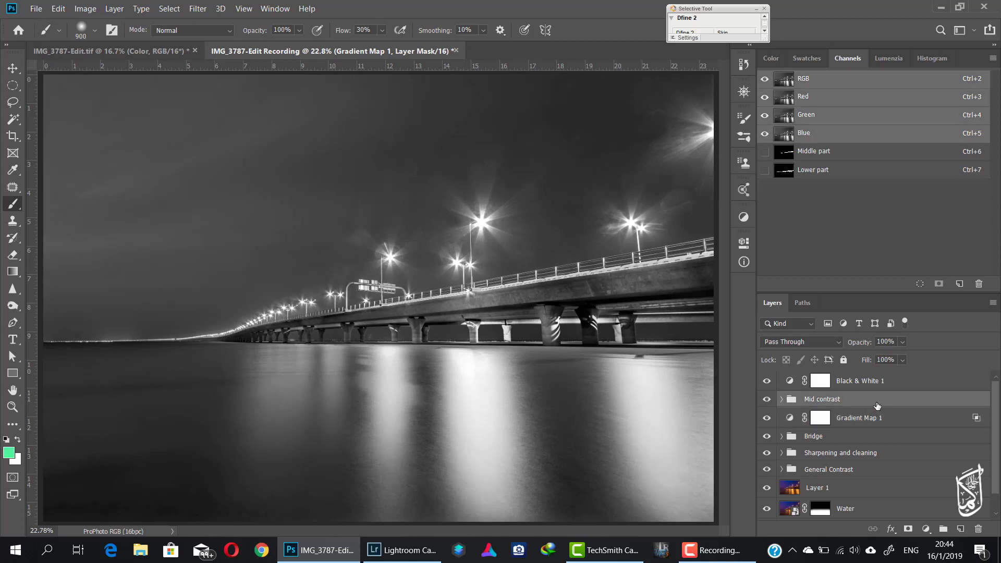
Step: Hide the Black & White conversion and stamp all visible layers into a new Layer 2
{"action": "left_click", "coordinate": [767, 380]}
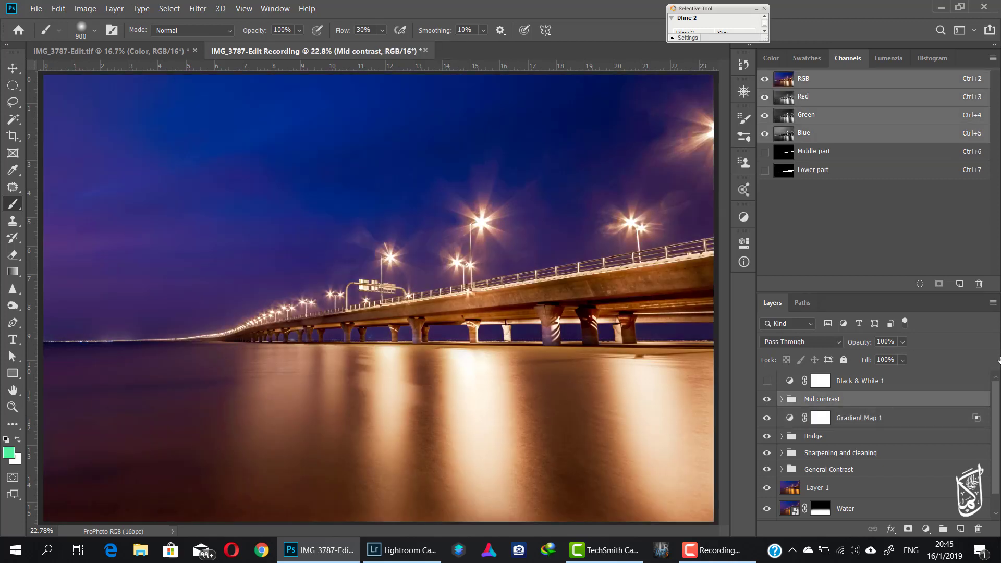
{"action": "key", "text": "ctrl+shift+alt+e"}
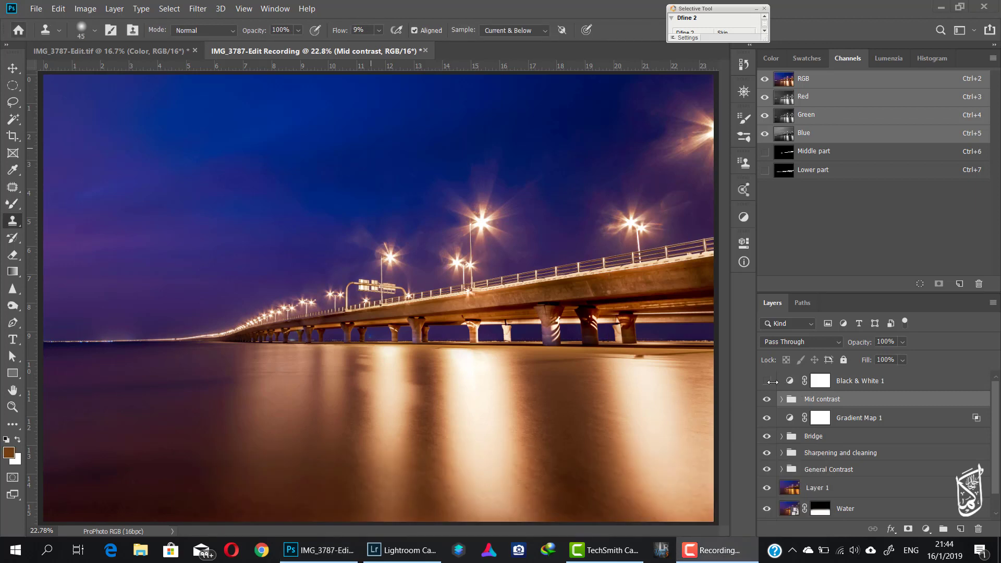
{"action": "key", "text": "ctrl+shift+alt+e"}
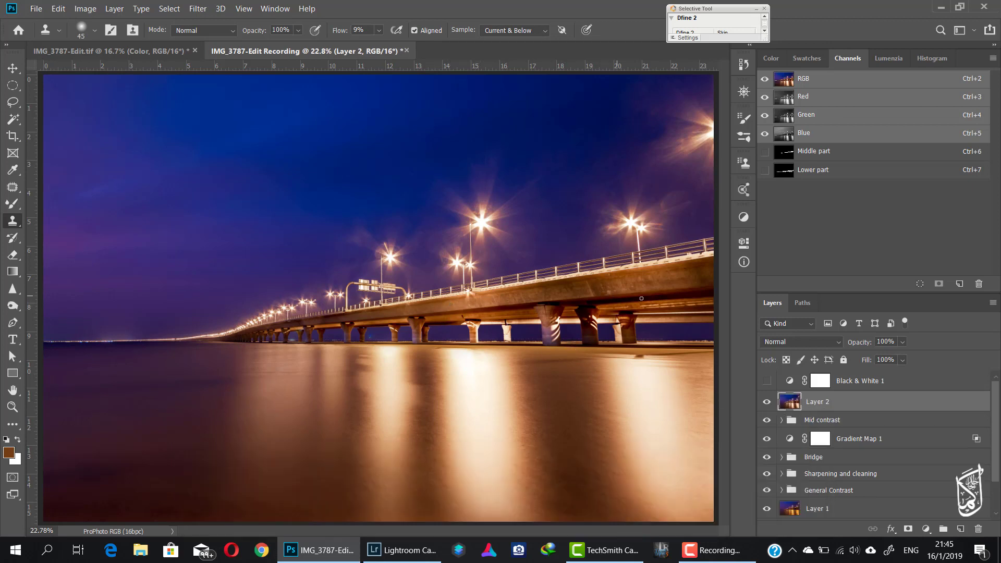
Step: Zoom in on the bridge and set Clone Stamp to size 20, 49% flow, Lighten mode
{"action": "key", "text": "z"}
{"action": "mouse_move", "coordinate": [607, 290]}
{"action": "left_mouse_down"}
{"action": "mouse_move", "coordinate": [666, 298]}
{"action": "mouse_move", "coordinate": [235, 286]}
{"action": "left_mouse_up"}
{"action": "key", "text": "s"}
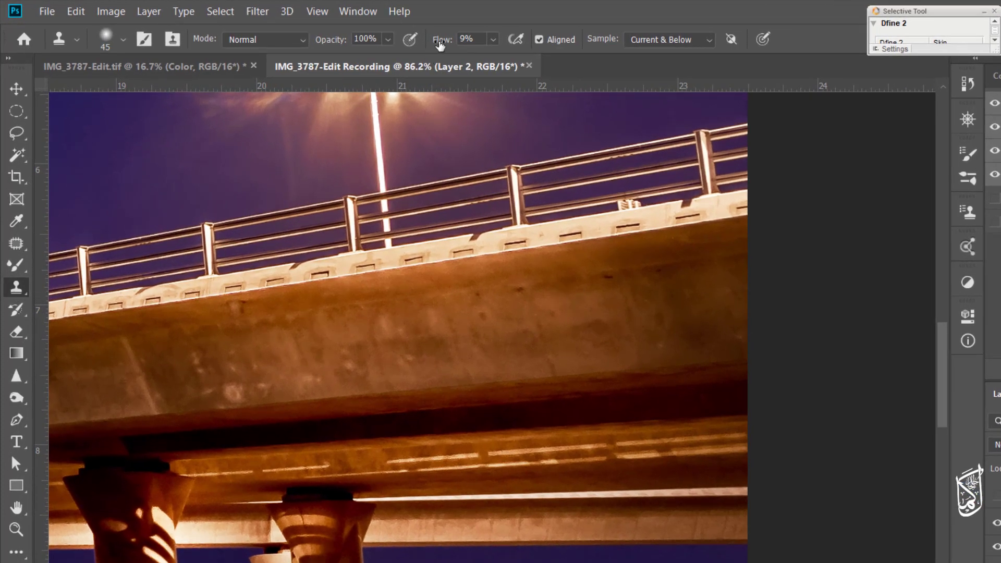
{"action": "left_click_drag", "start_coordinate": [437, 45], "coordinate": [444, 46]}
{"action": "key", "text": "bracketleft"}
{"action": "key", "text": "bracketleft"}
{"action": "key", "text": "bracketleft"}
{"action": "left_click", "coordinate": [266, 40]}
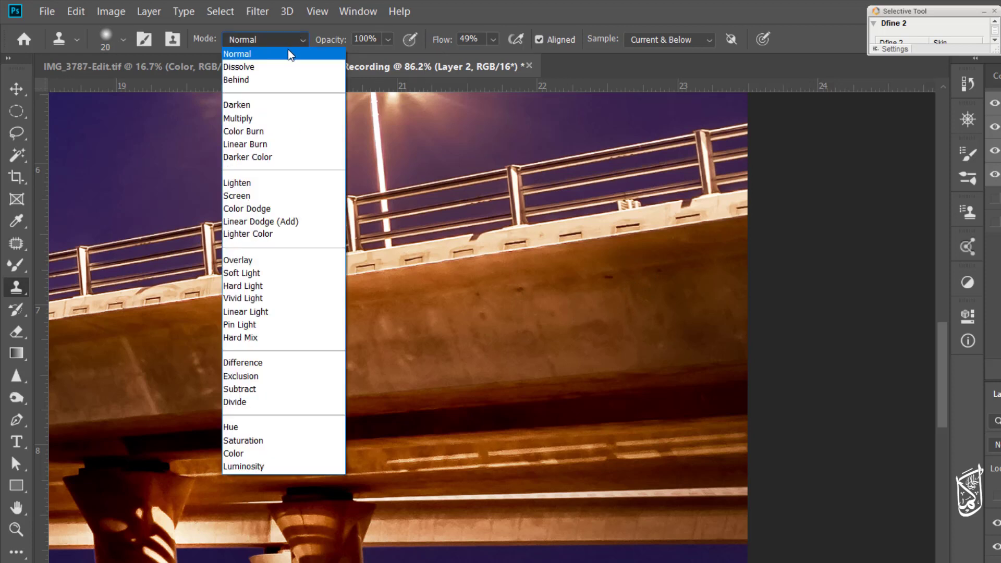
{"action": "left_click", "coordinate": [265, 183]}
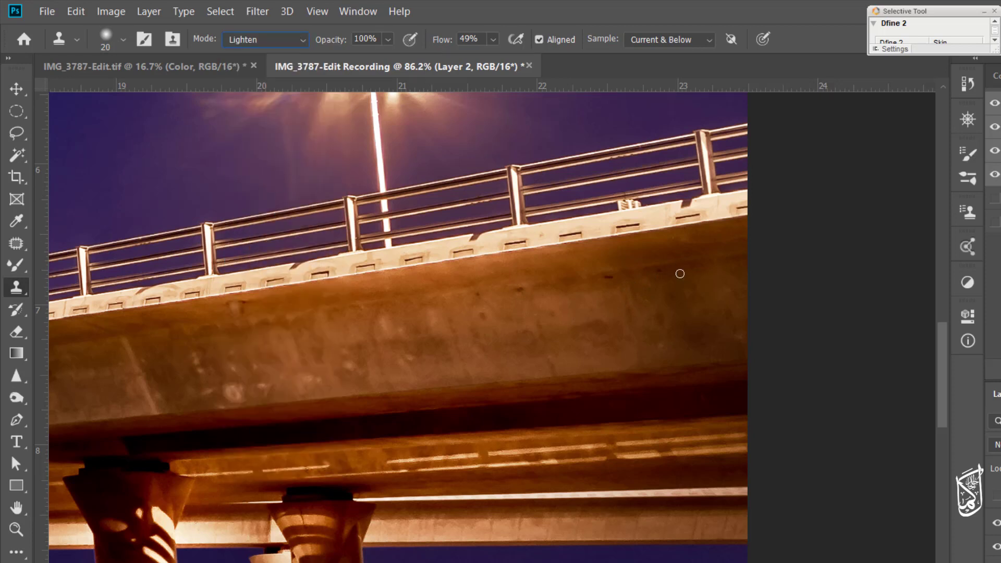
Step: Sample clean concrete and clone over the dark blotches on the bridge span
{"action": "left_click", "coordinate": [680, 262], "text": "alt"}
{"action": "left_click", "coordinate": [659, 268]}
{"action": "left_click", "coordinate": [605, 277]}
{"action": "left_click", "coordinate": [525, 287]}
{"action": "left_click_drag", "start_coordinate": [485, 294], "coordinate": [482, 312]}
{"action": "left_click_drag", "start_coordinate": [252, 348], "coordinate": [365, 313]}
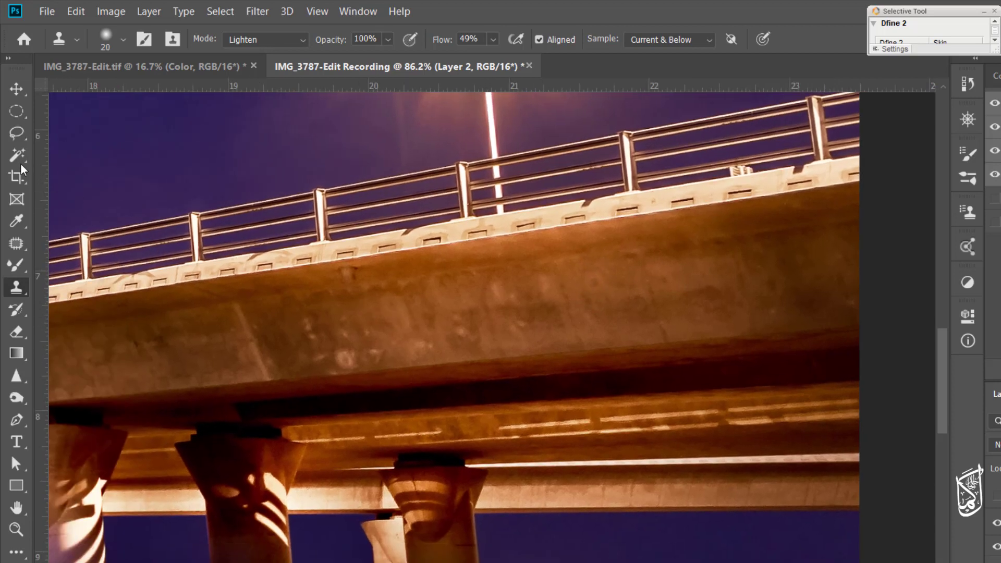
Step: With the Patch tool on Layer 2, patch a blotch with nearby clean concrete
{"action": "key", "text": "alt+bracketleft"}
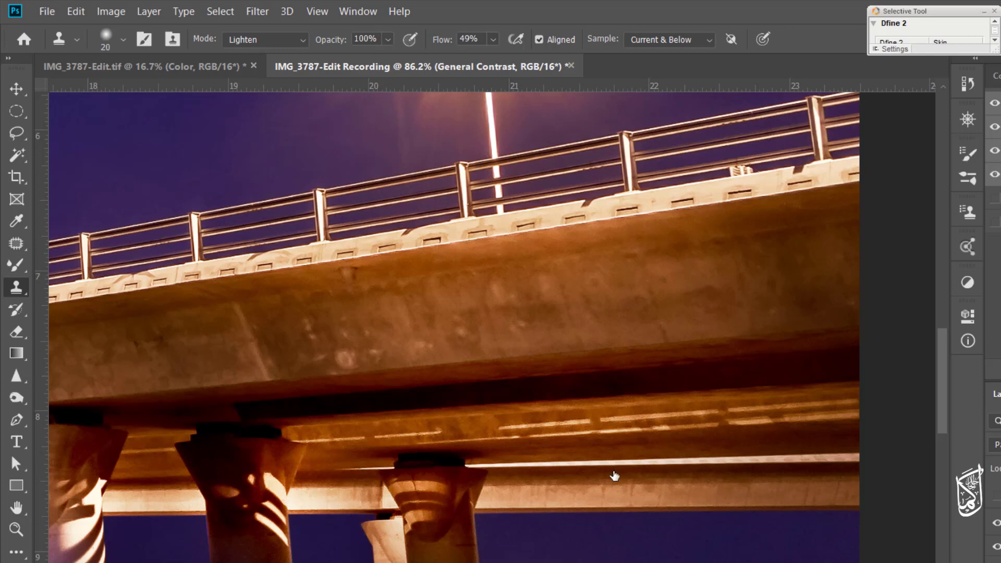
{"action": "left_click", "coordinate": [18, 244]}
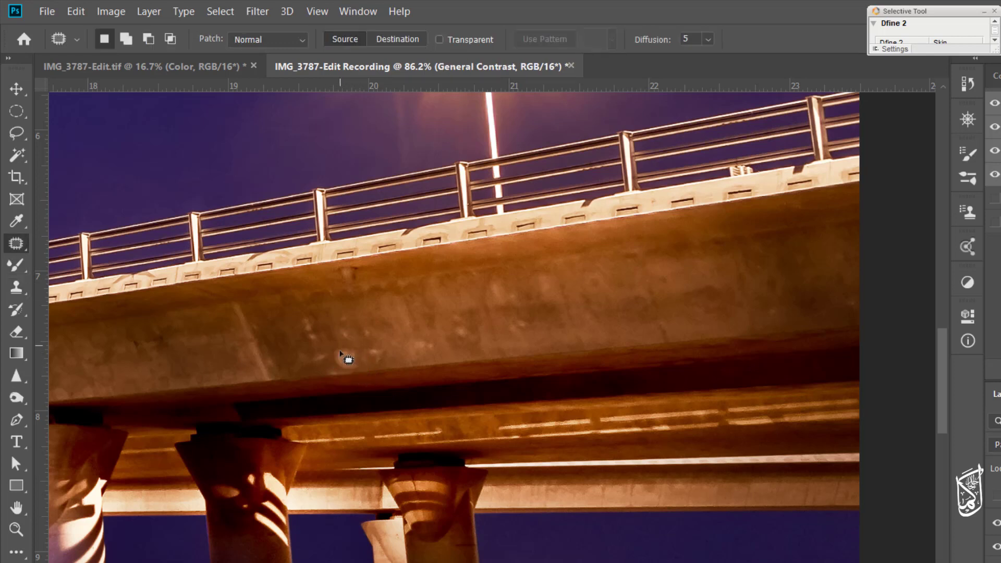
{"action": "key", "text": "alt+bracketright"}
{"action": "mouse_move", "coordinate": [340, 352]}
{"action": "left_mouse_down"}
{"action": "mouse_move", "coordinate": [406, 356]}
{"action": "mouse_move", "coordinate": [378, 362]}
{"action": "mouse_move", "coordinate": [375, 346]}
{"action": "mouse_move", "coordinate": [424, 358]}
{"action": "mouse_move", "coordinate": [458, 351]}
{"action": "mouse_move", "coordinate": [305, 361]}
{"action": "mouse_move", "coordinate": [325, 350]}
{"action": "mouse_move", "coordinate": [290, 360]}
{"action": "mouse_move", "coordinate": [313, 343]}
{"action": "mouse_move", "coordinate": [305, 313]}
{"action": "mouse_move", "coordinate": [318, 343]}
{"action": "left_mouse_up"}
{"action": "key", "text": "ctrl+d"}
Step: Patch several more blotches, including a teardrop and an oval blemish, with clean texture
{"action": "mouse_move", "coordinate": [458, 320]}
{"action": "left_mouse_down"}
{"action": "mouse_move", "coordinate": [471, 343]}
{"action": "mouse_move", "coordinate": [449, 314]}
{"action": "mouse_move", "coordinate": [424, 345]}
{"action": "left_mouse_up"}
{"action": "left_click_drag", "start_coordinate": [424, 344], "coordinate": [406, 309]}
{"action": "left_click_drag", "start_coordinate": [371, 340], "coordinate": [348, 330]}
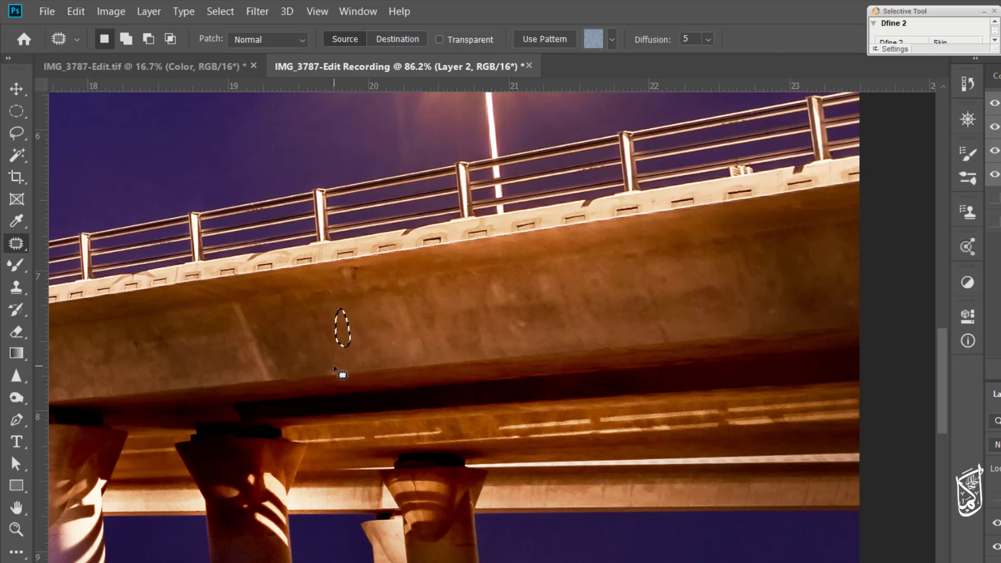
{"action": "mouse_move", "coordinate": [485, 278]}
{"action": "left_mouse_down"}
{"action": "mouse_move", "coordinate": [514, 319]}
{"action": "mouse_move", "coordinate": [509, 281]}
{"action": "left_mouse_up"}
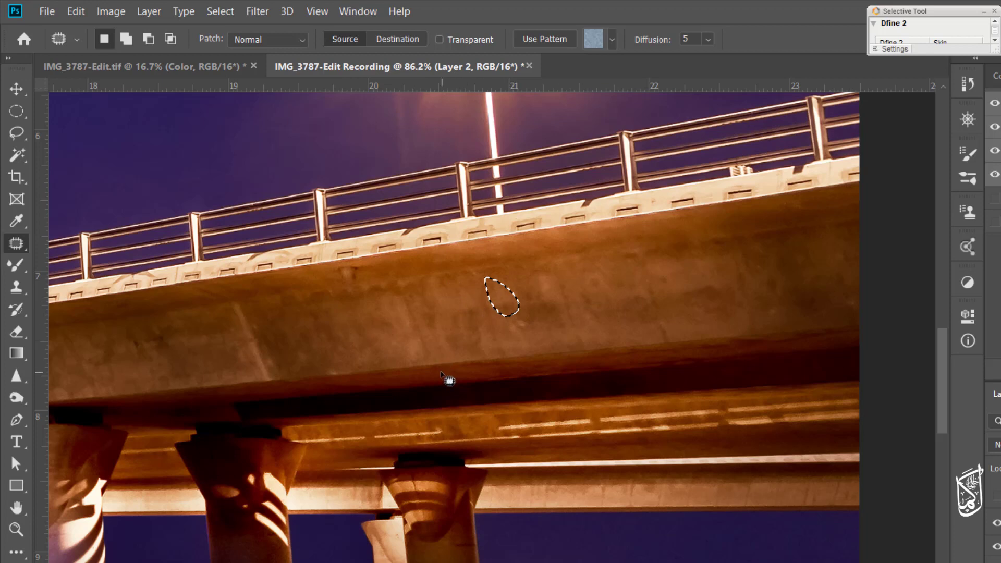
{"action": "mouse_move", "coordinate": [132, 336]}
{"action": "left_mouse_down"}
{"action": "mouse_move", "coordinate": [129, 349]}
{"action": "mouse_move", "coordinate": [161, 337]}
{"action": "mouse_move", "coordinate": [130, 344]}
{"action": "mouse_move", "coordinate": [164, 364]}
{"action": "mouse_move", "coordinate": [284, 335]}
{"action": "mouse_move", "coordinate": [744, 324]}
{"action": "left_mouse_up"}
{"action": "key", "text": "ctrl+d"}
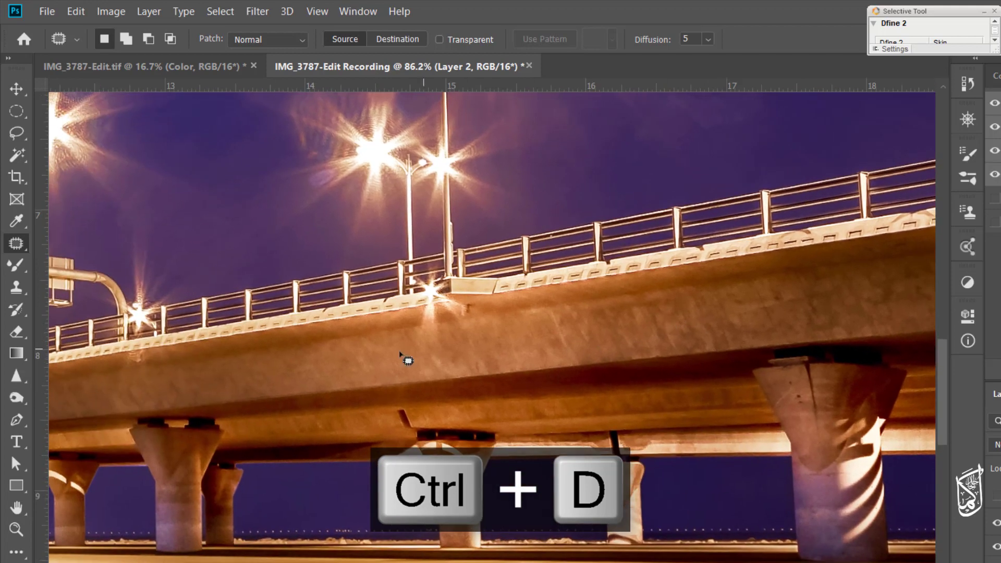
{"action": "left_click_drag", "start_coordinate": [224, 373], "coordinate": [385, 358]}
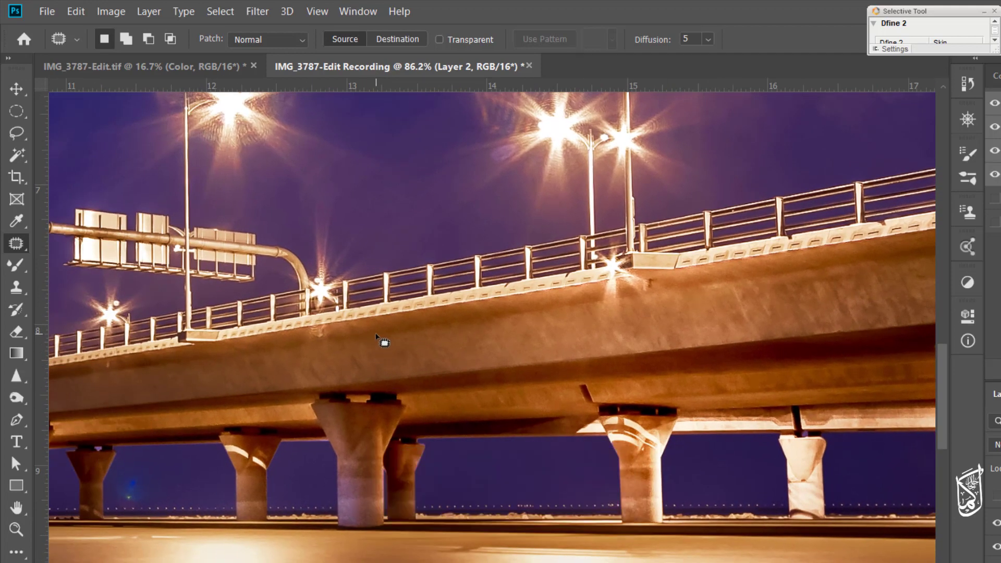
Step: Return to the Clone Stamp at size 35 in Normal mode with a clean source point
{"action": "left_click", "coordinate": [16, 287]}
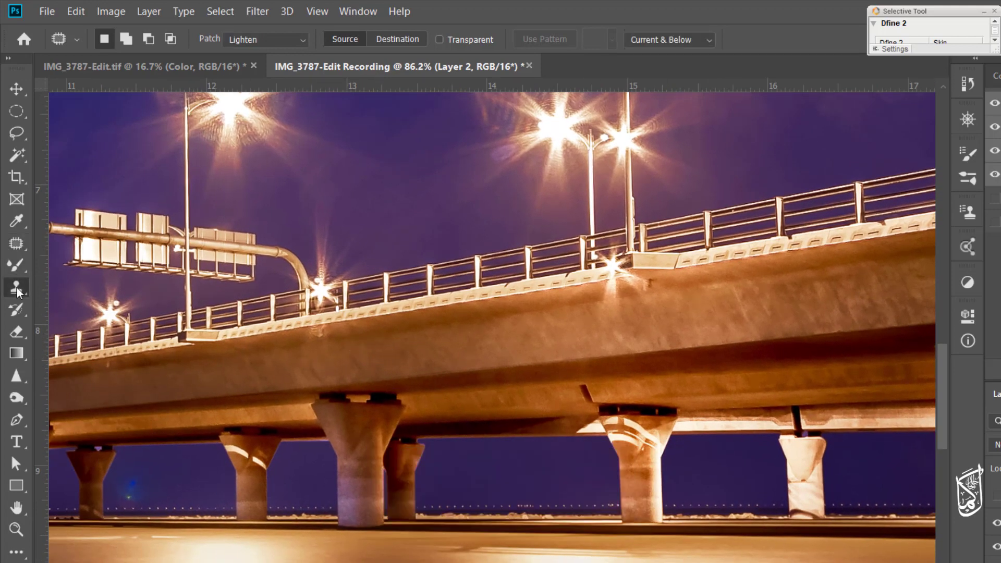
{"action": "key", "text": "bracketright"}
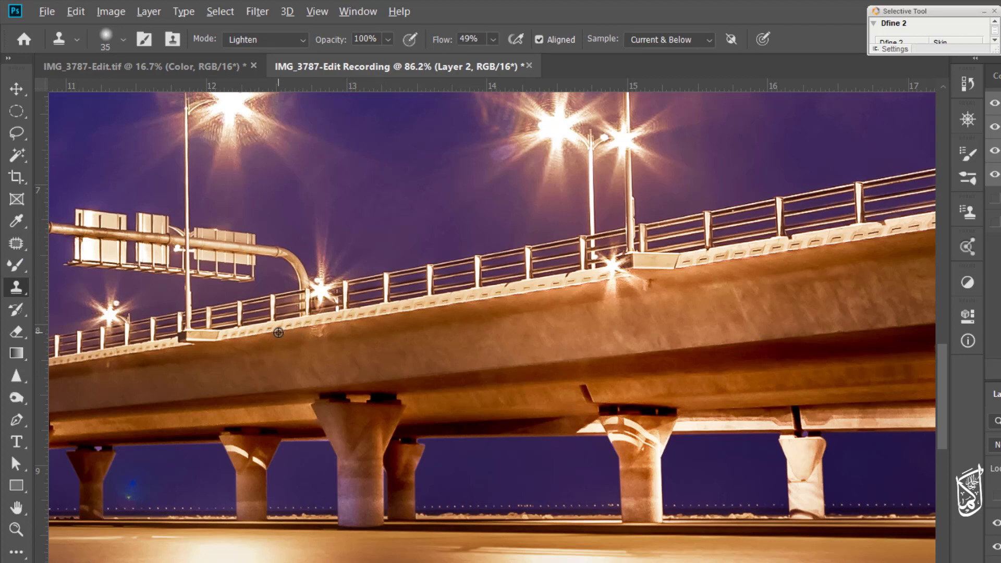
{"action": "left_click", "coordinate": [279, 332], "text": "alt"}
{"action": "left_click", "coordinate": [265, 40]}
{"action": "left_click", "coordinate": [245, 40]}
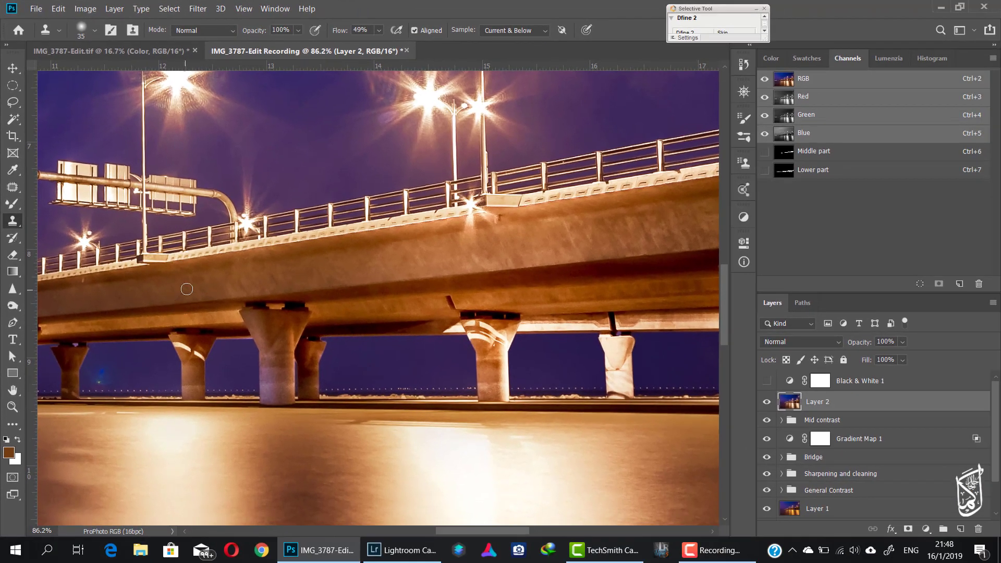
Step: Duplicate Layer 2, naming the original 'Color' and the copy 'Texture'
{"action": "key", "text": "ctrl+0"}
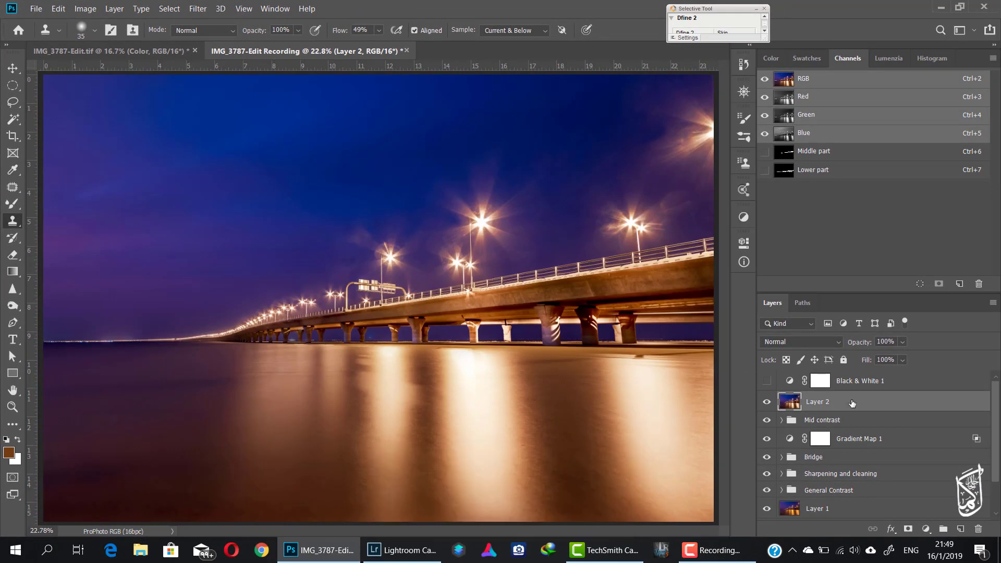
{"action": "key", "text": "ctrl+j"}
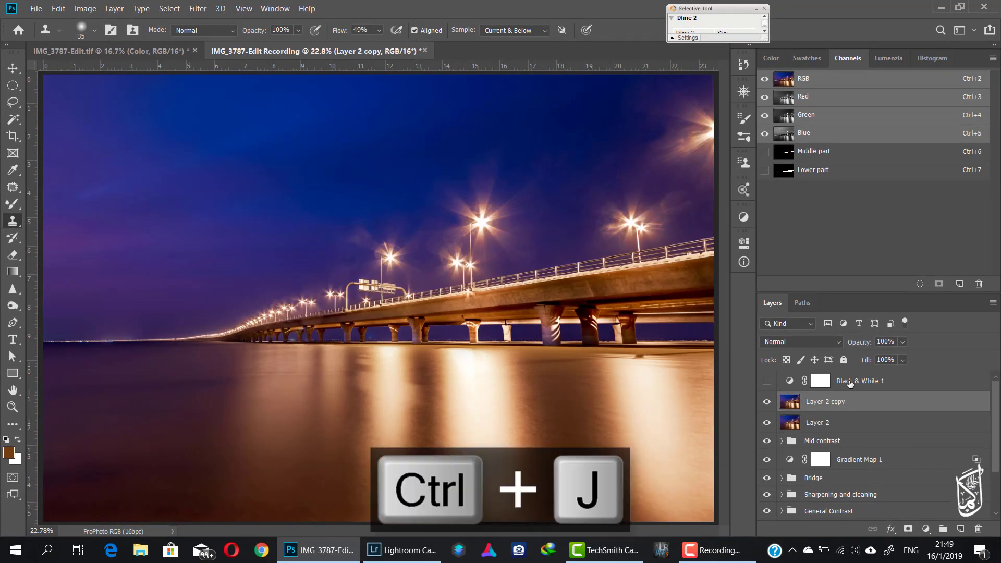
{"action": "double_click", "coordinate": [820, 423]}
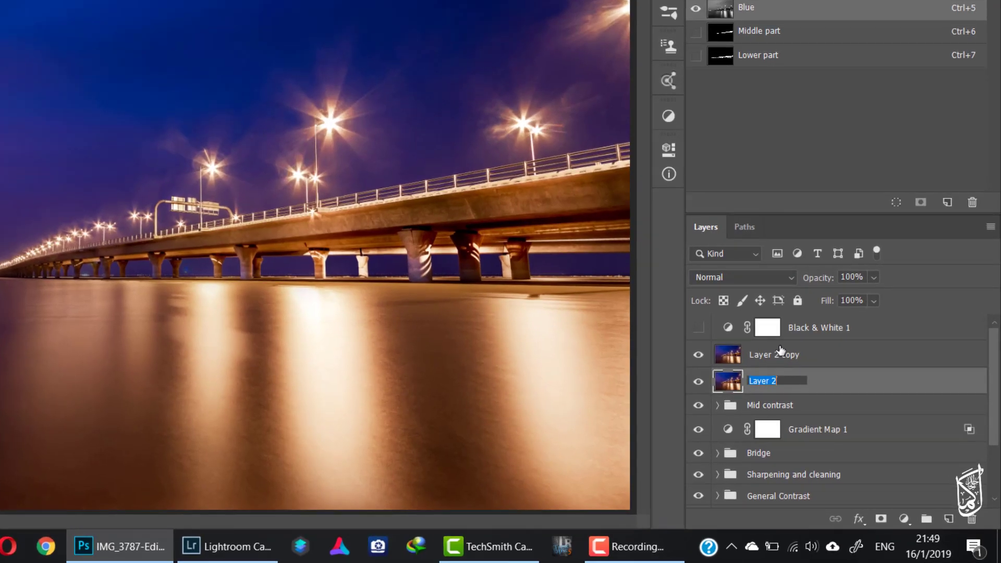
{"action": "type", "text": "Color"}
{"action": "key", "text": "Return"}
{"action": "left_click", "coordinate": [781, 355]}
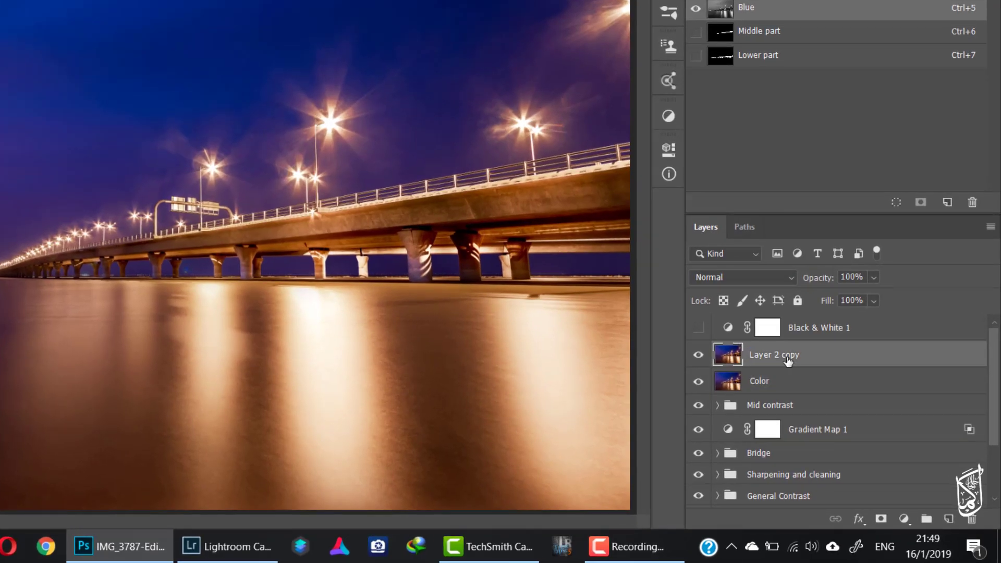
{"action": "double_click", "coordinate": [781, 355]}
{"action": "type", "text": "Te"}
{"action": "type", "text": "xture"}
{"action": "key", "text": "Return"}
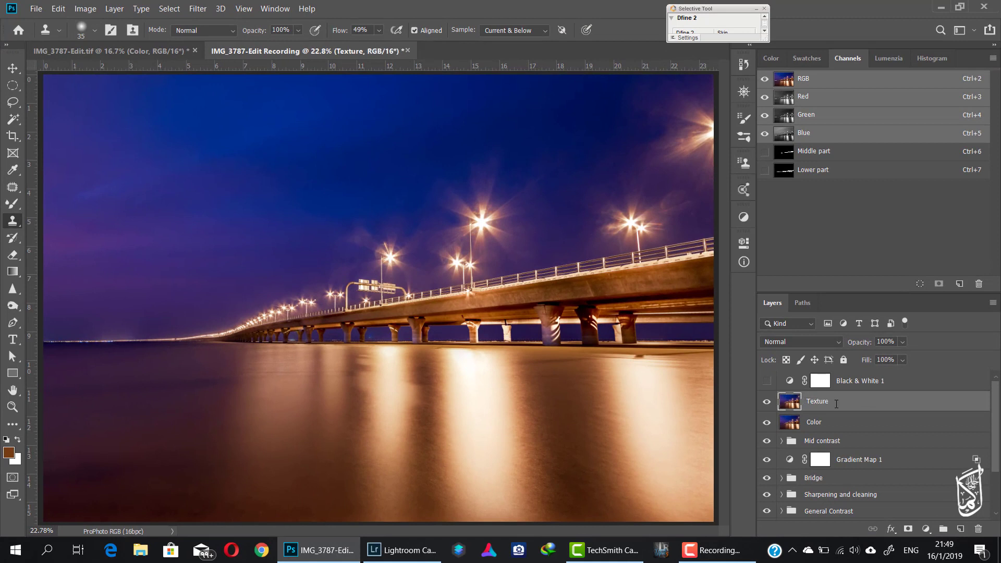
Step: Hide the Texture layer, select Color, and zoom in on the bridge underside
{"action": "left_click", "coordinate": [767, 403]}
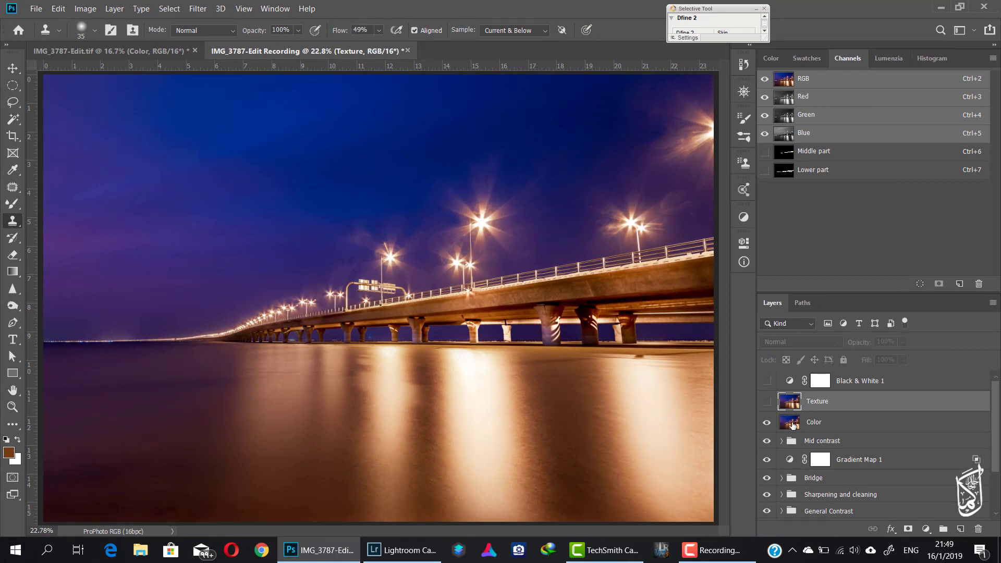
{"action": "left_click", "coordinate": [794, 423]}
{"action": "key", "text": "z"}
{"action": "left_click", "coordinate": [672, 295]}
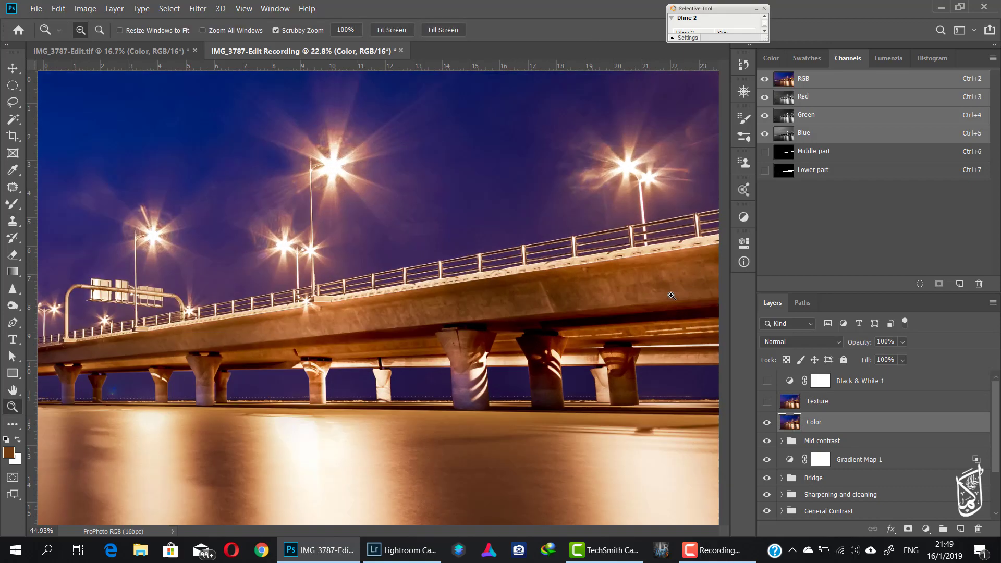
{"action": "left_click", "coordinate": [672, 296]}
{"action": "key", "text": "s"}
{"action": "left_click_drag", "start_coordinate": [588, 297], "coordinate": [383, 272]}
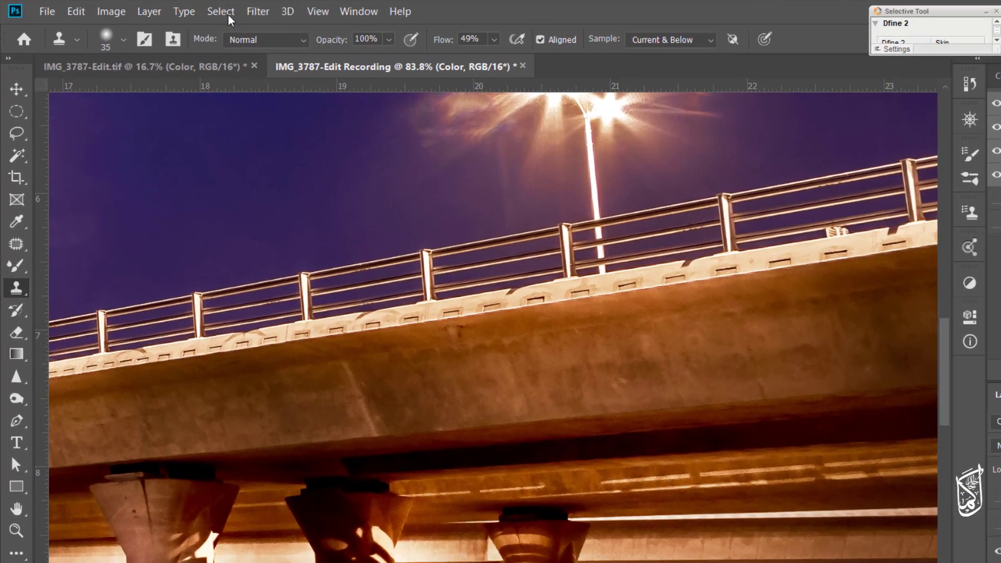
Step: Apply a 5.6-pixel Gaussian Blur to the Color layer
{"action": "left_click", "coordinate": [198, 9]}
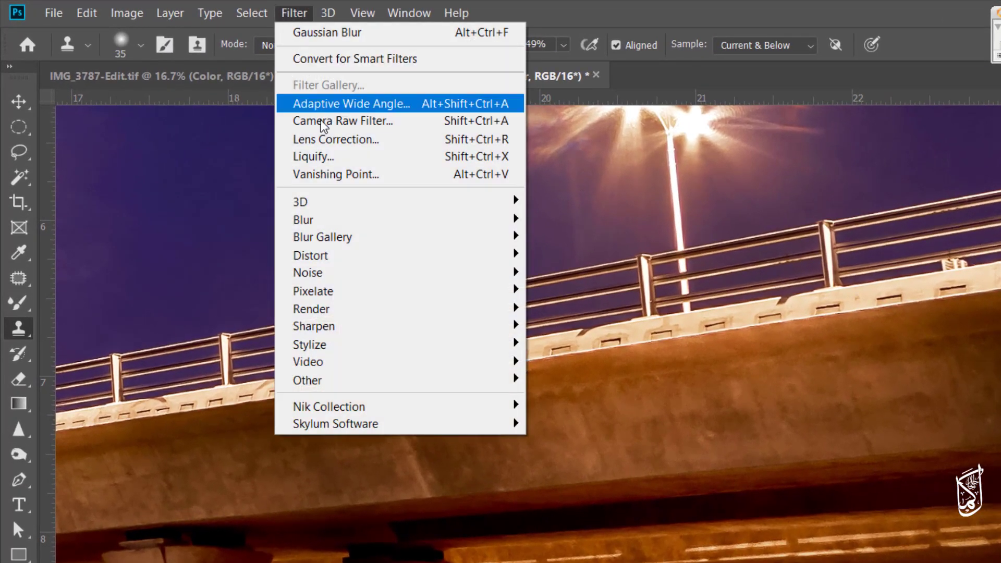
{"action": "mouse_move", "coordinate": [380, 221]}
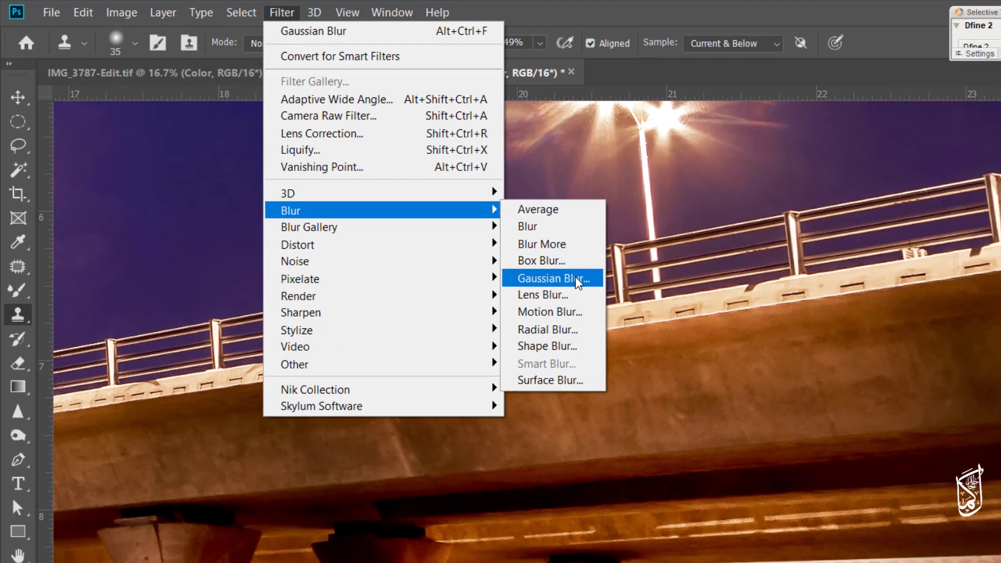
{"action": "left_click", "coordinate": [574, 291]}
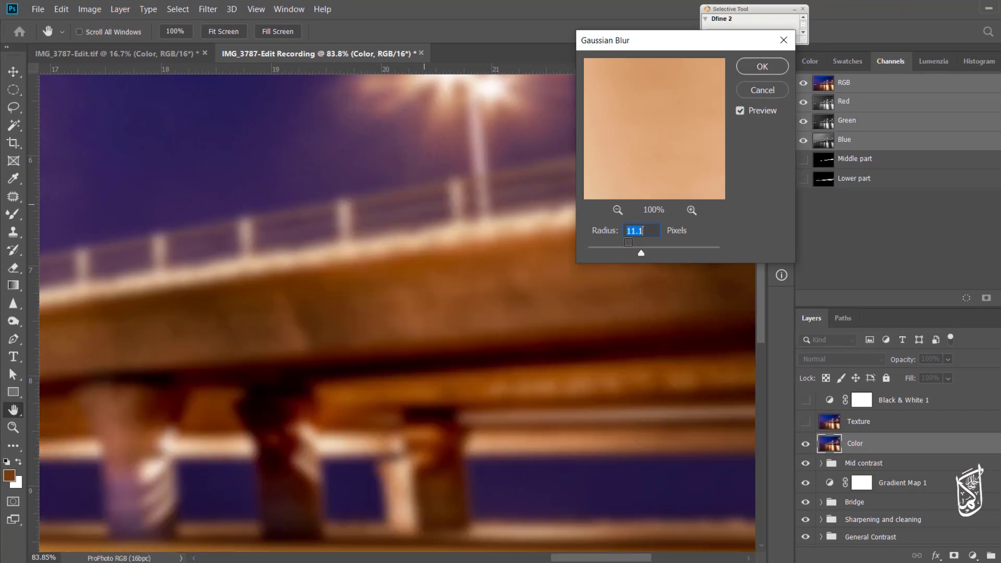
{"action": "left_click_drag", "start_coordinate": [642, 254], "coordinate": [637, 255]}
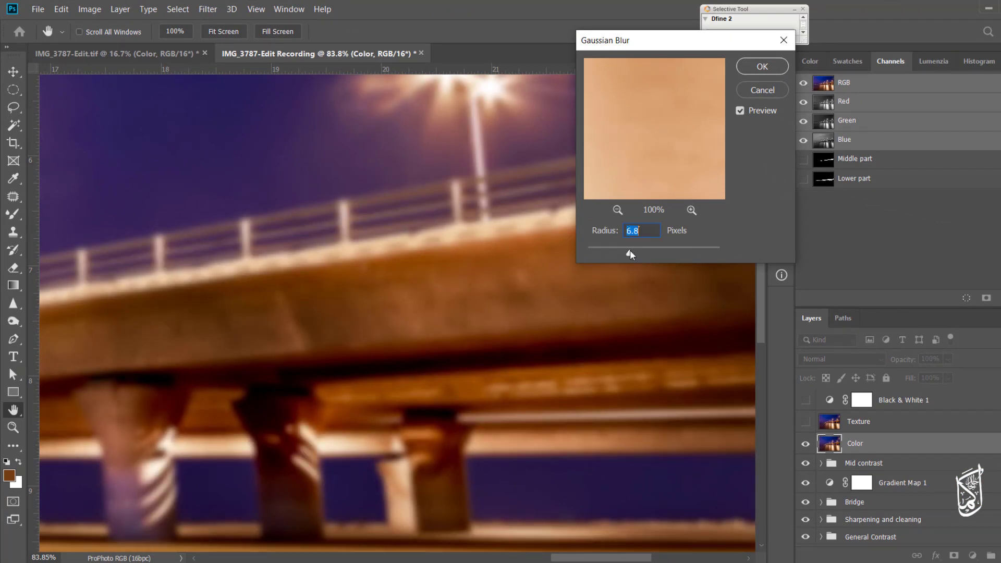
{"action": "left_click_drag", "start_coordinate": [630, 254], "coordinate": [625, 255]}
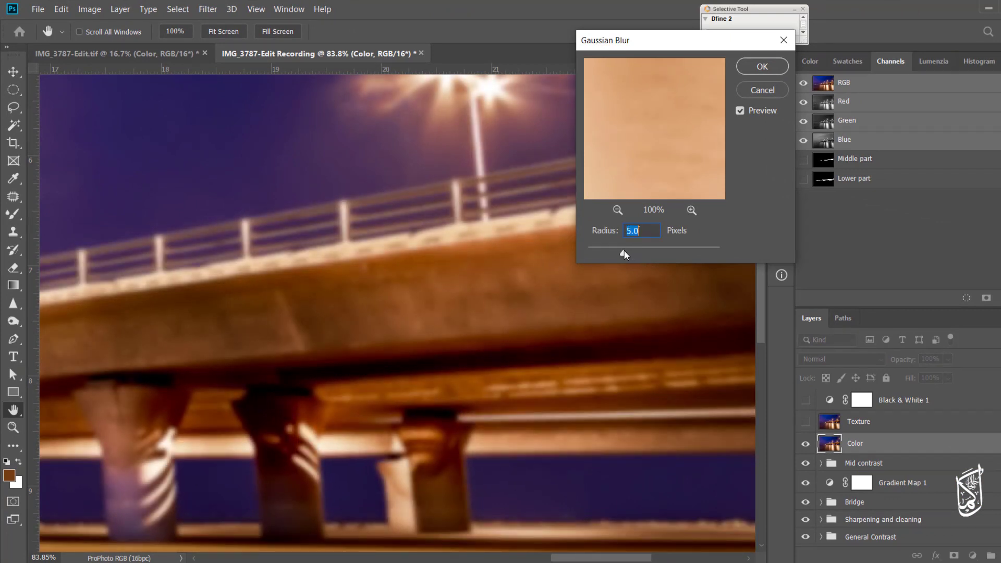
{"action": "left_click_drag", "start_coordinate": [625, 254], "coordinate": [627, 255]}
{"action": "left_click", "coordinate": [753, 66]}
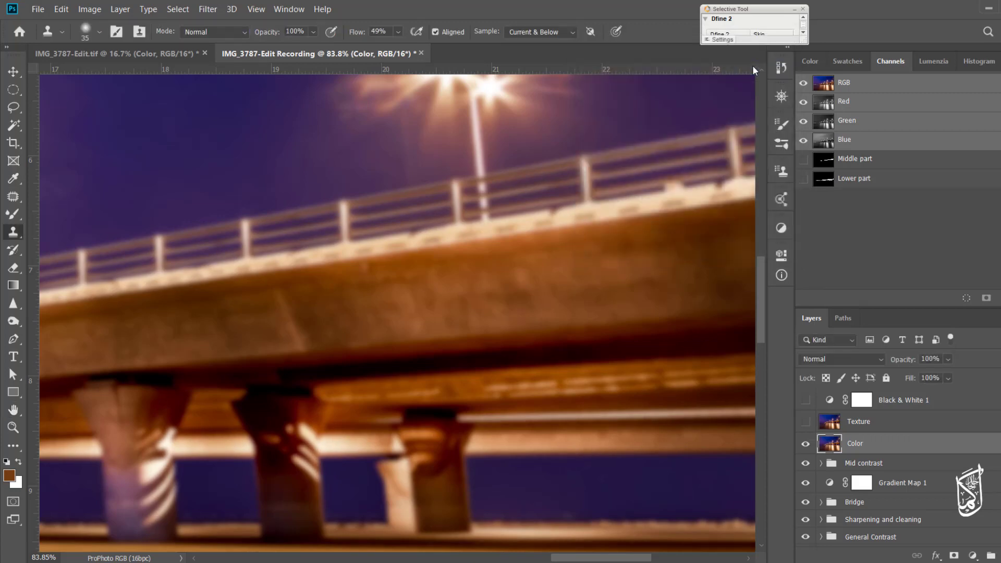
Step: Apply Image onto Texture from the Color layer (Subtract, Scale 2, Offset 128)
{"action": "left_click", "coordinate": [805, 422]}
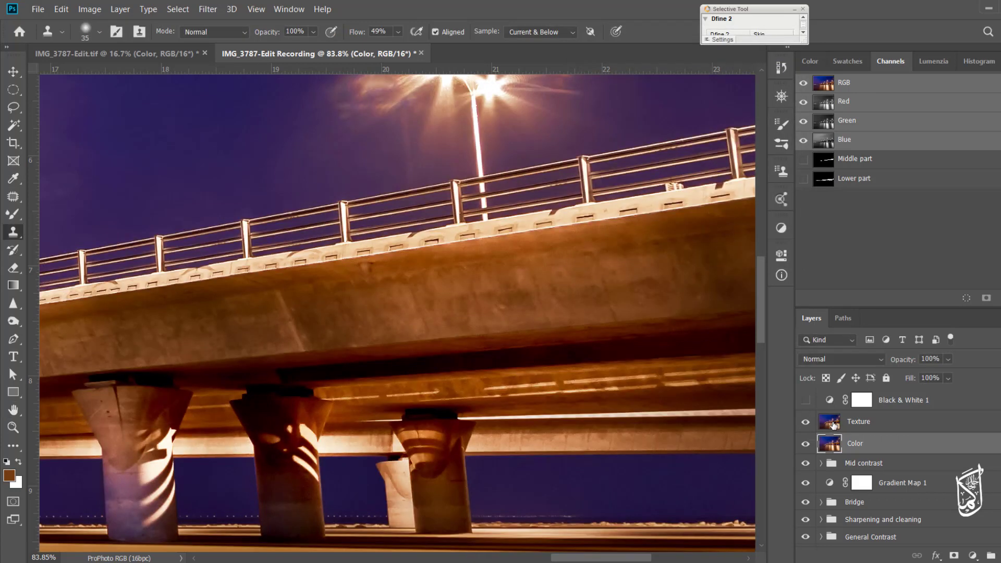
{"action": "left_click", "coordinate": [833, 425]}
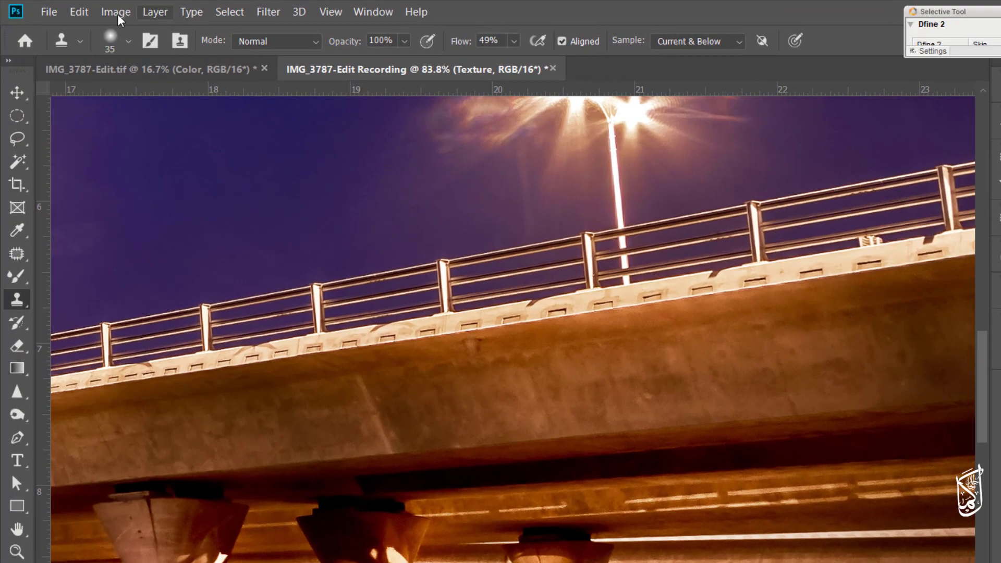
{"action": "left_click", "coordinate": [91, 14]}
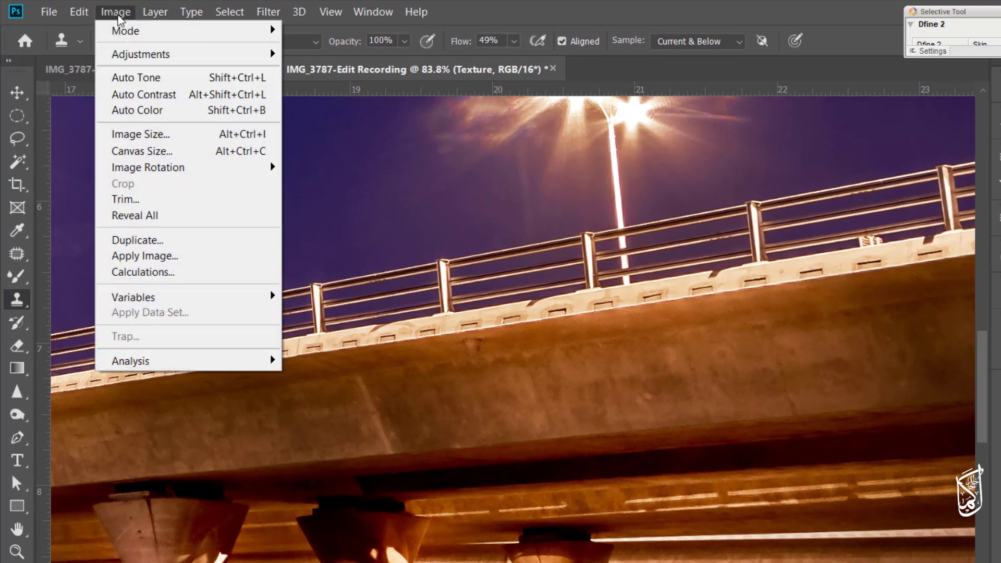
{"action": "left_click", "coordinate": [145, 256]}
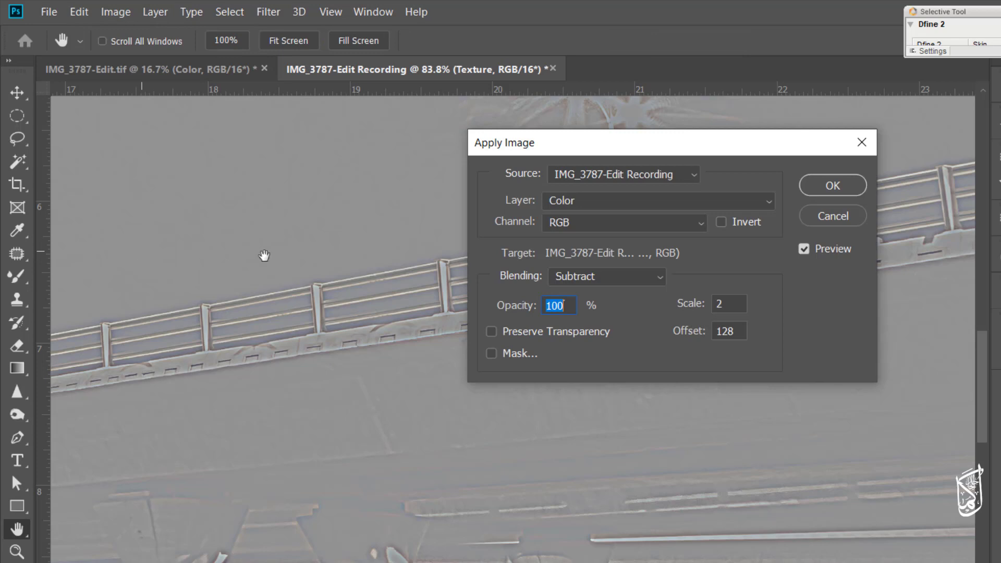
{"action": "left_click", "coordinate": [770, 201]}
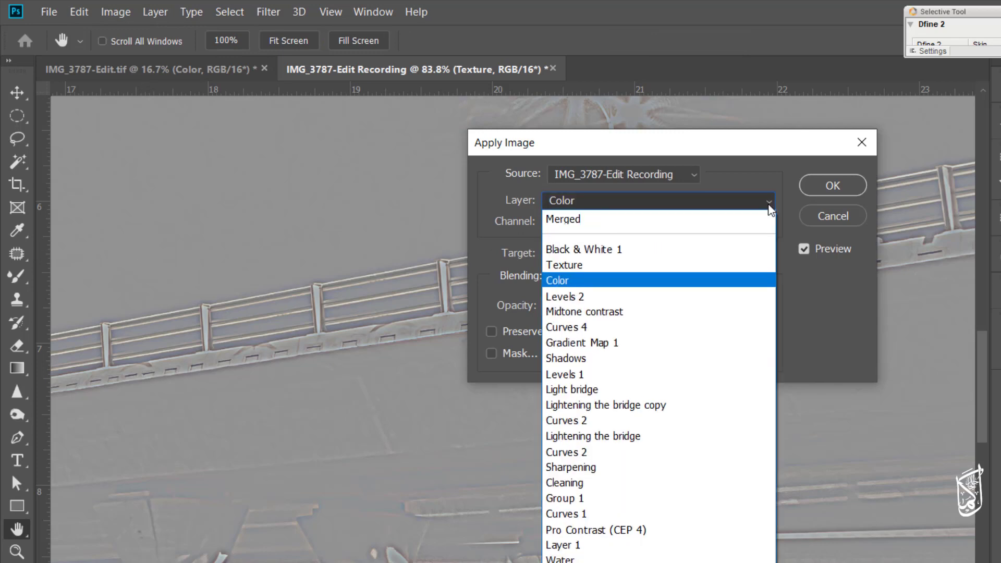
{"action": "left_click", "coordinate": [615, 282]}
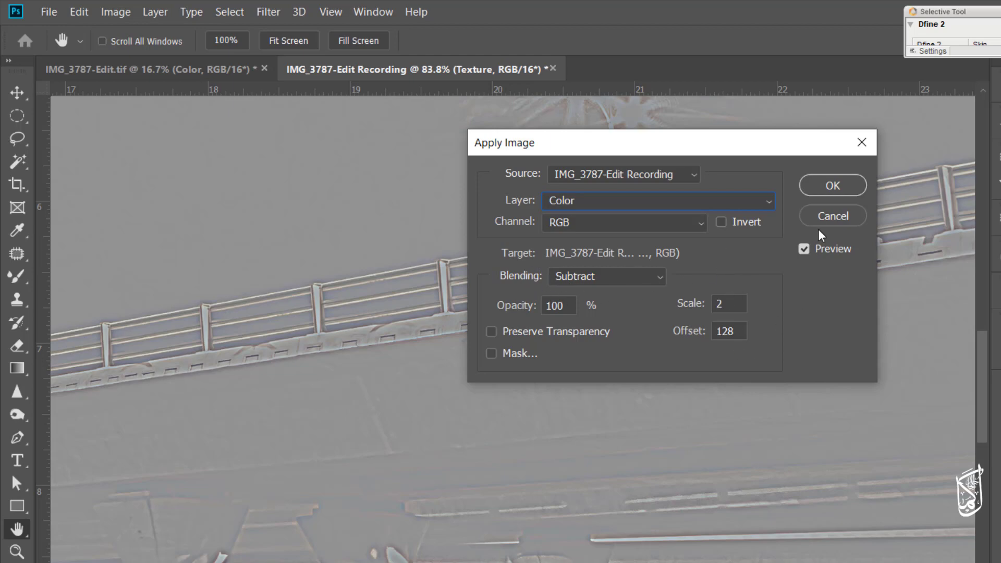
{"action": "left_click", "coordinate": [833, 186]}
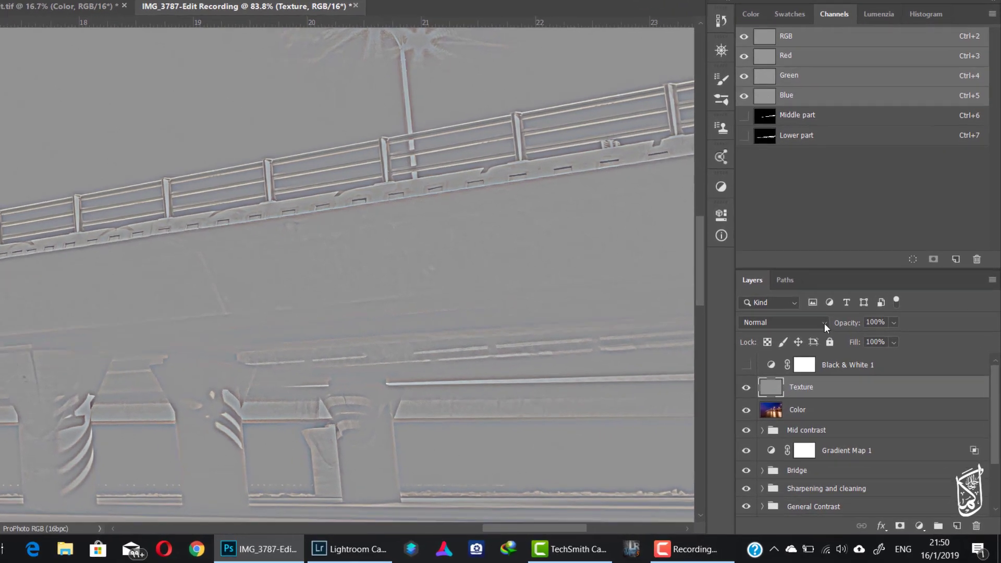
Step: Set Texture to Linear Light and group it with Color as 'Freq sep'
{"action": "left_click", "coordinate": [880, 359]}
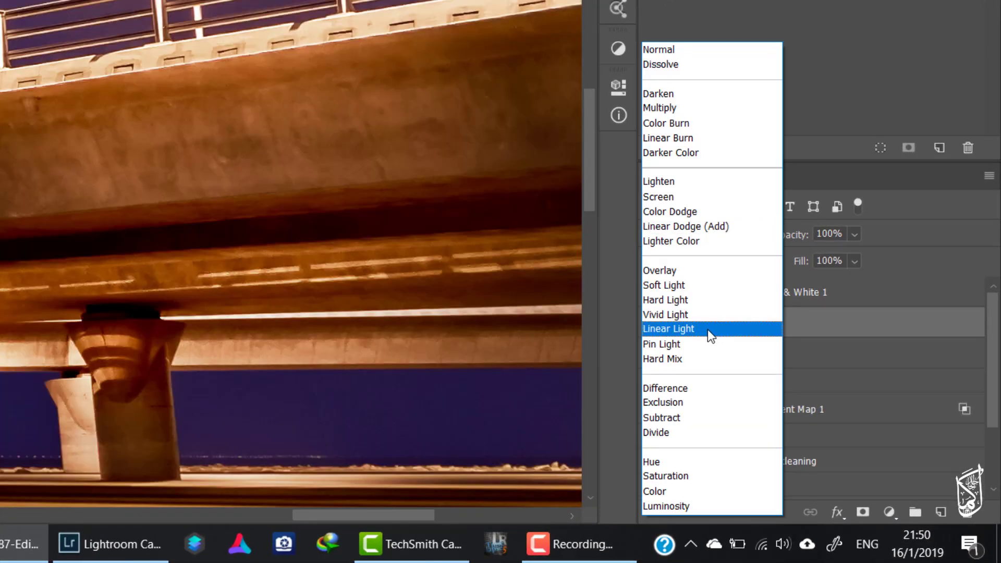
{"action": "left_click", "coordinate": [709, 330]}
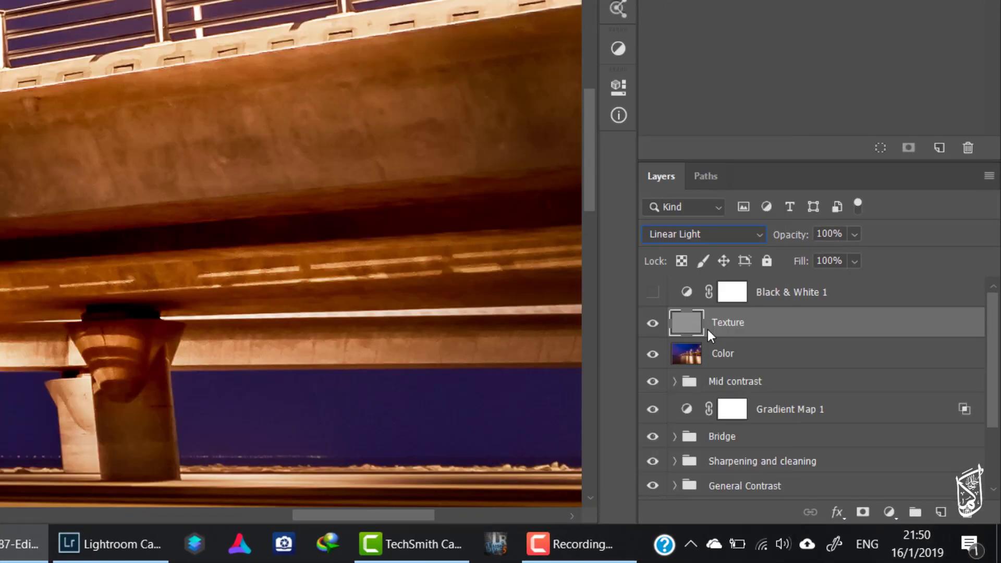
{"action": "left_click", "coordinate": [763, 357], "text": "shift"}
{"action": "key", "text": "ctrl+g"}
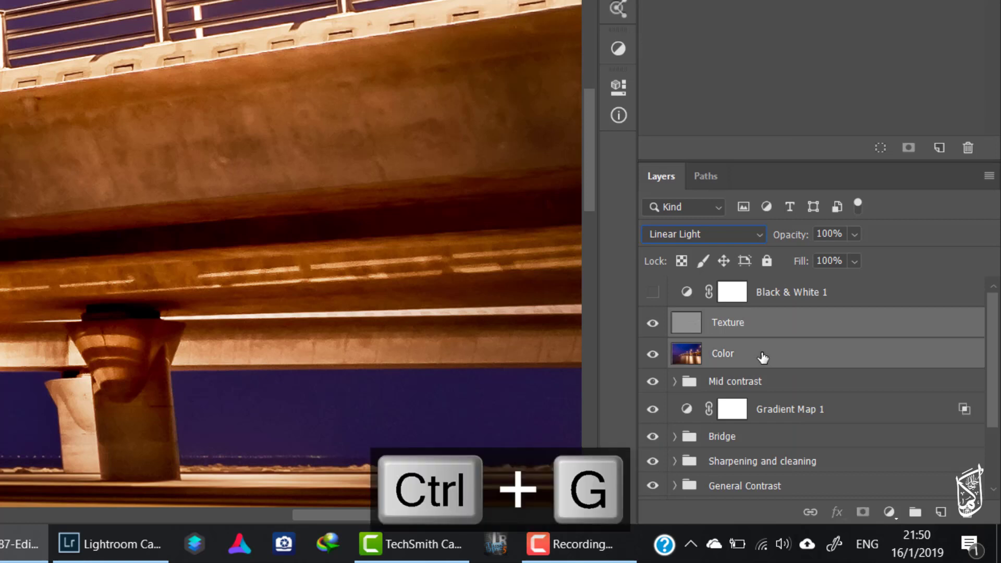
{"action": "double_click", "coordinate": [724, 321]}
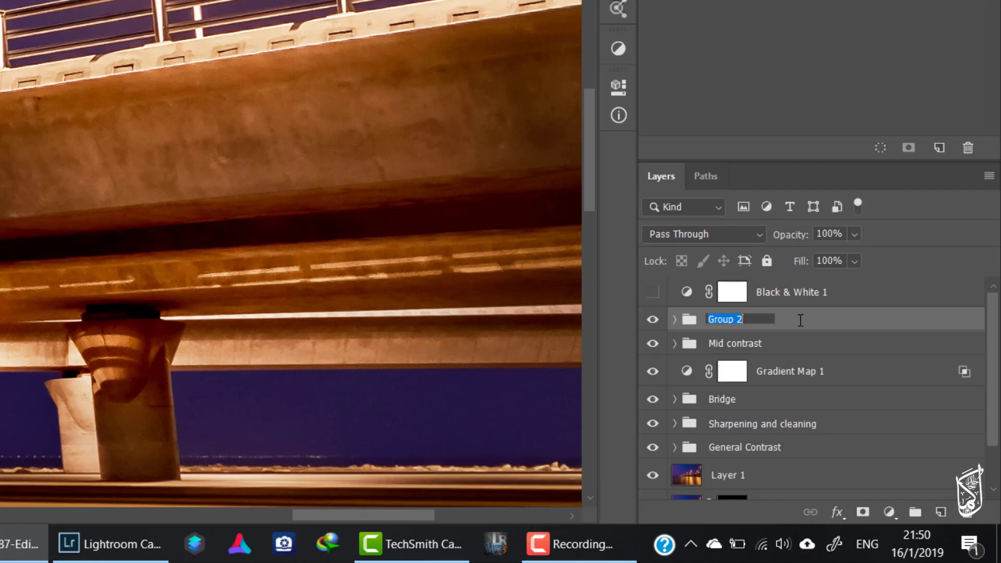
{"action": "type", "text": "Freq sep"}
{"action": "key", "text": "Return"}
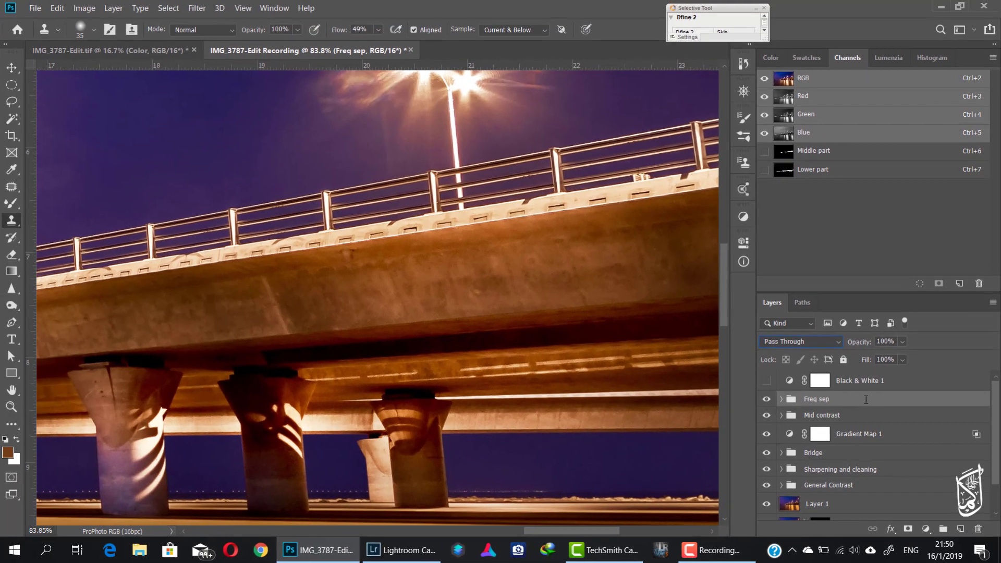
Step: Expand Freq sep and pick the Mixer Brush (Wet 2%, Load 75%, Mix 90%, Flow 10%)
{"action": "left_click", "coordinate": [783, 399]}
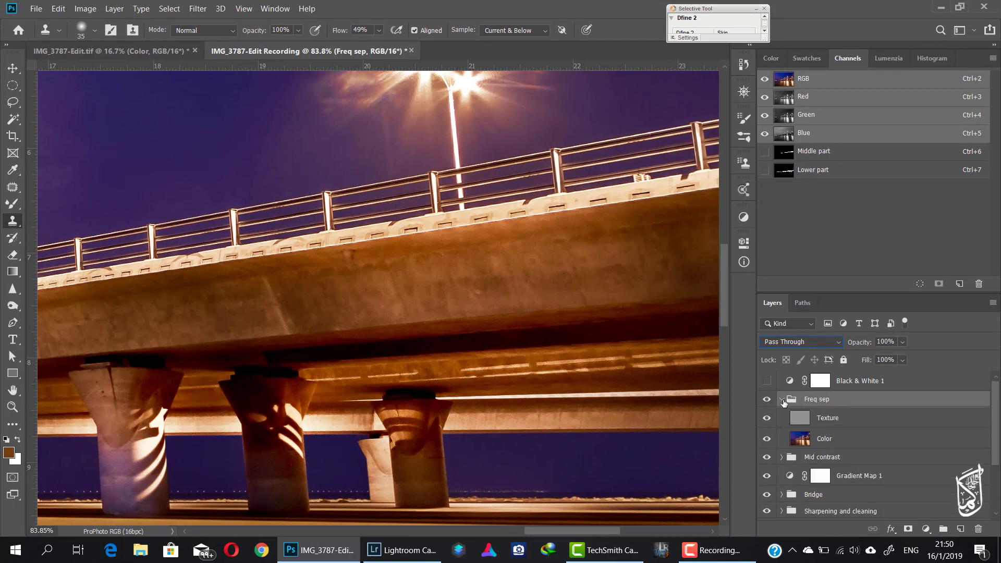
{"action": "left_click", "coordinate": [12, 209]}
{"action": "left_click", "coordinate": [11, 211]}
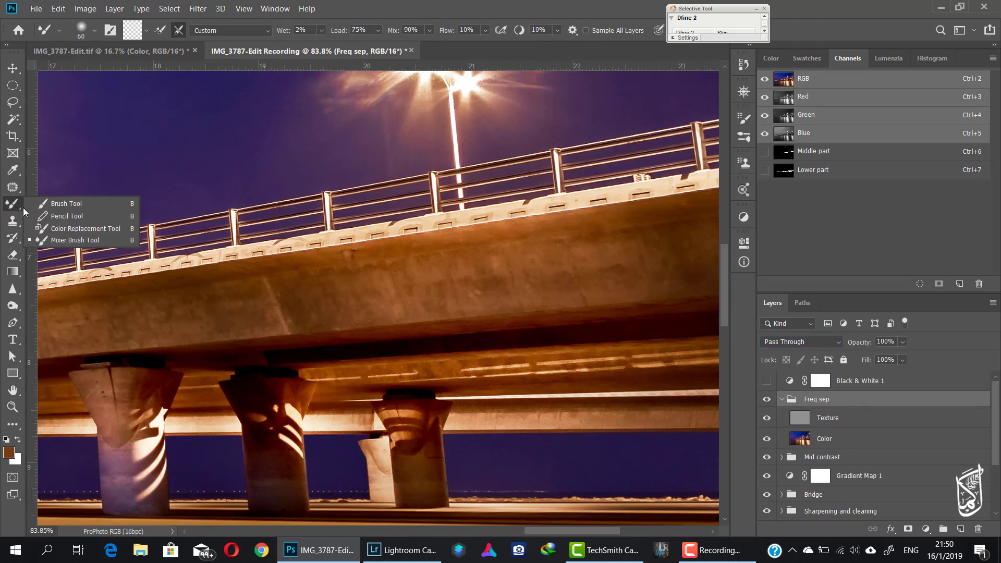
{"action": "left_click", "coordinate": [58, 241]}
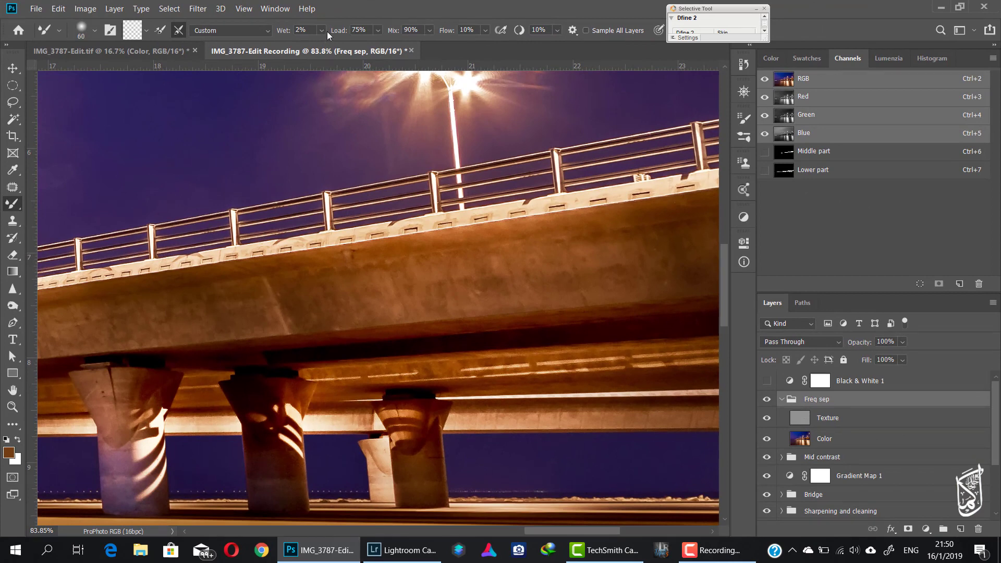
{"action": "key", "text": "ctrl+0"}
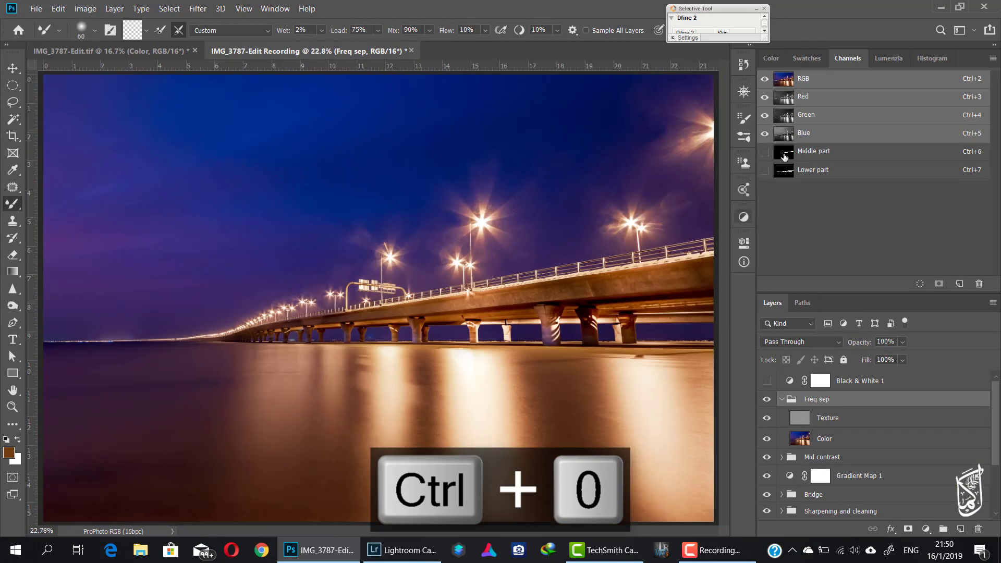
Step: Load the Middle part and Lower part channels as a selection and target the Color layer
{"action": "left_click", "coordinate": [787, 157], "text": "ctrl"}
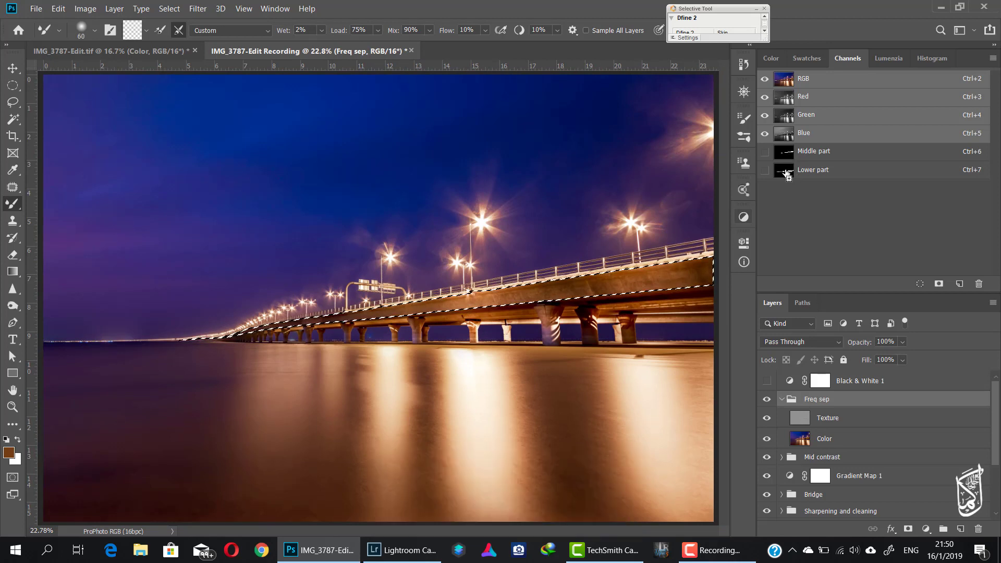
{"action": "left_click", "coordinate": [785, 174], "text": "ctrl+shift"}
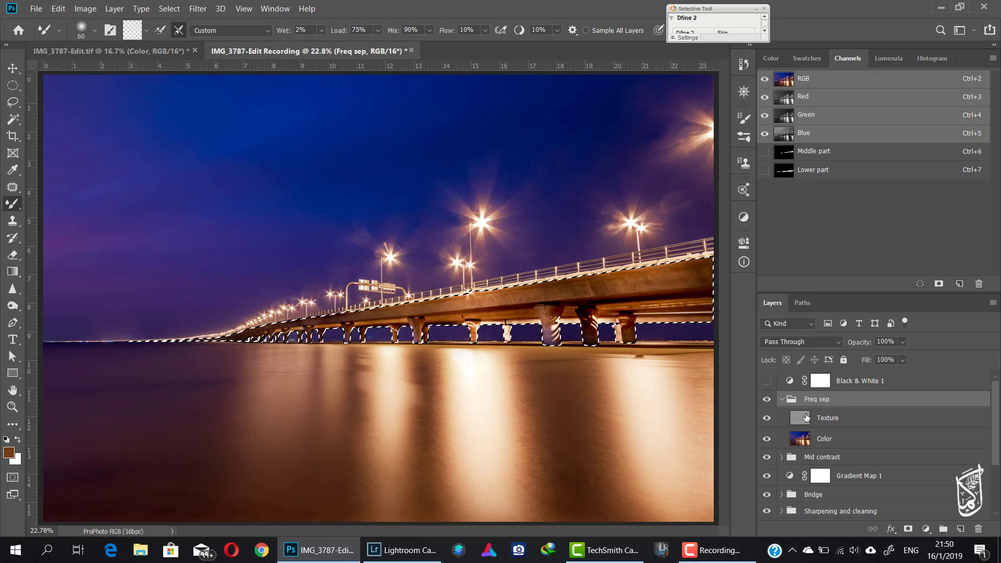
{"action": "left_click", "coordinate": [806, 437]}
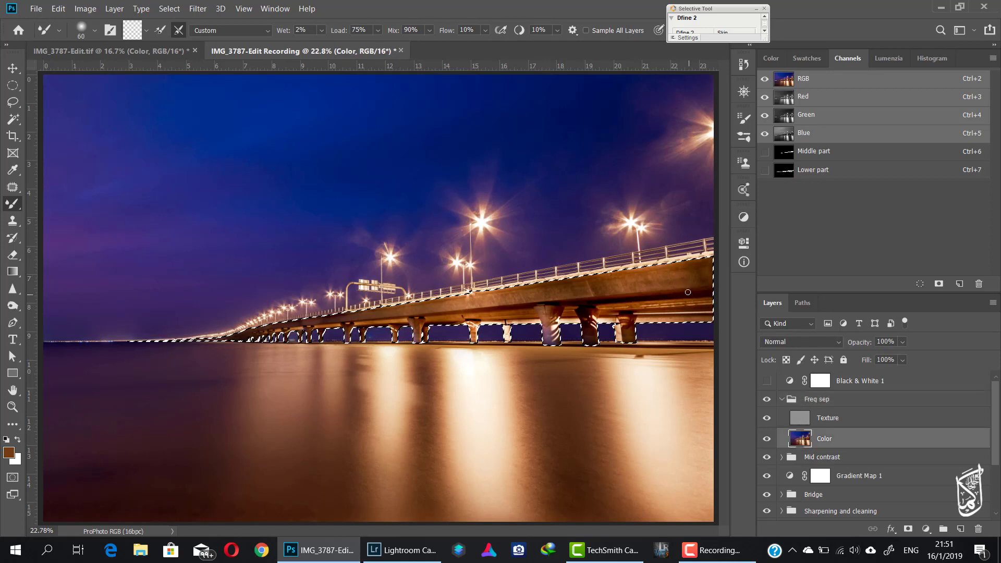
{"action": "left_click_drag", "start_coordinate": [681, 282], "coordinate": [720, 290]}
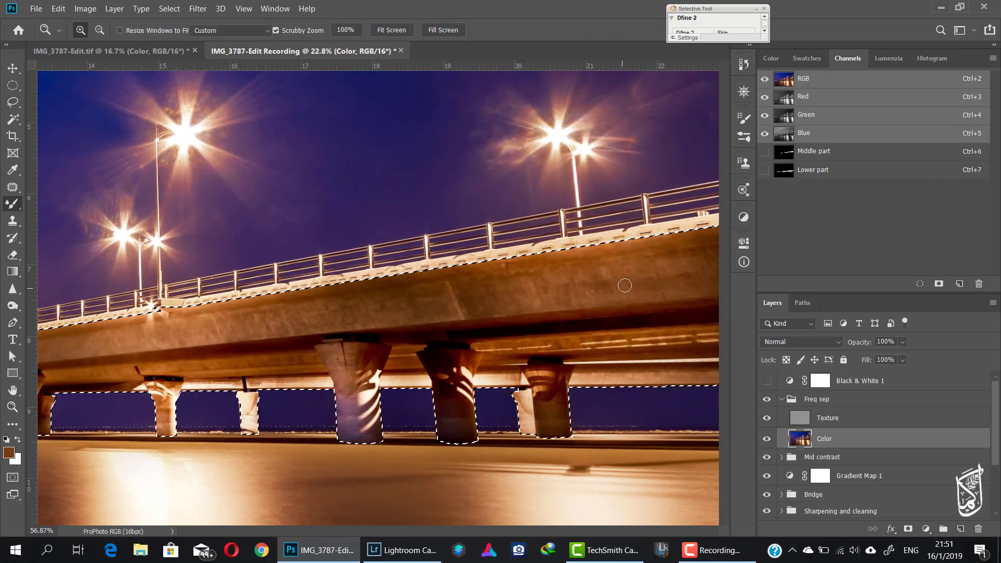
{"action": "key", "text": "b"}
{"action": "left_click_drag", "start_coordinate": [629, 287], "coordinate": [556, 288]}
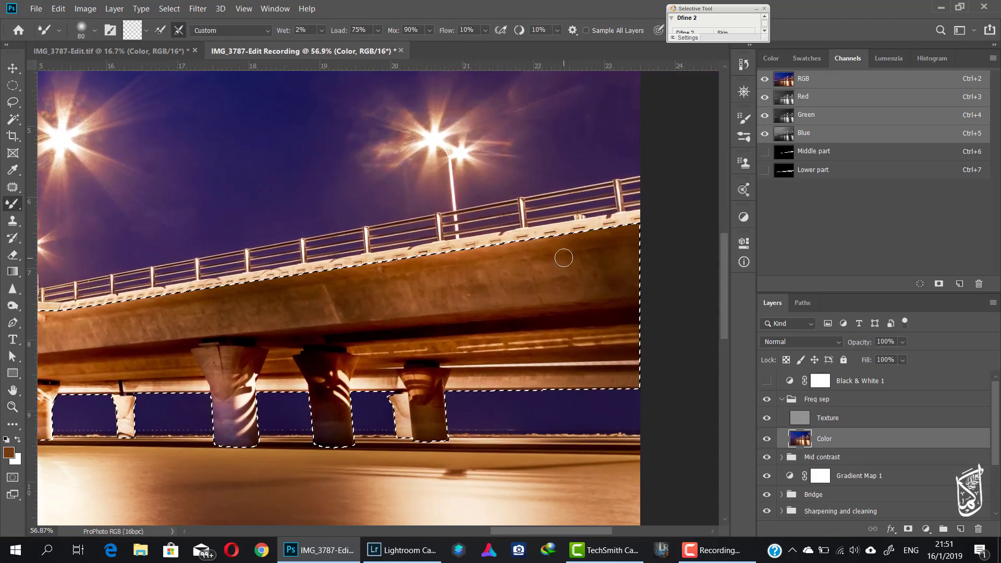
Step: Smooth the bridge's concrete tones with the Mixer Brush across the right, left and middle sections
{"action": "key", "text": "bracketright"}
{"action": "key", "text": "bracketright"}
{"action": "key", "text": "bracketright"}
{"action": "key", "text": "bracketright"}
{"action": "key", "text": "bracketright"}
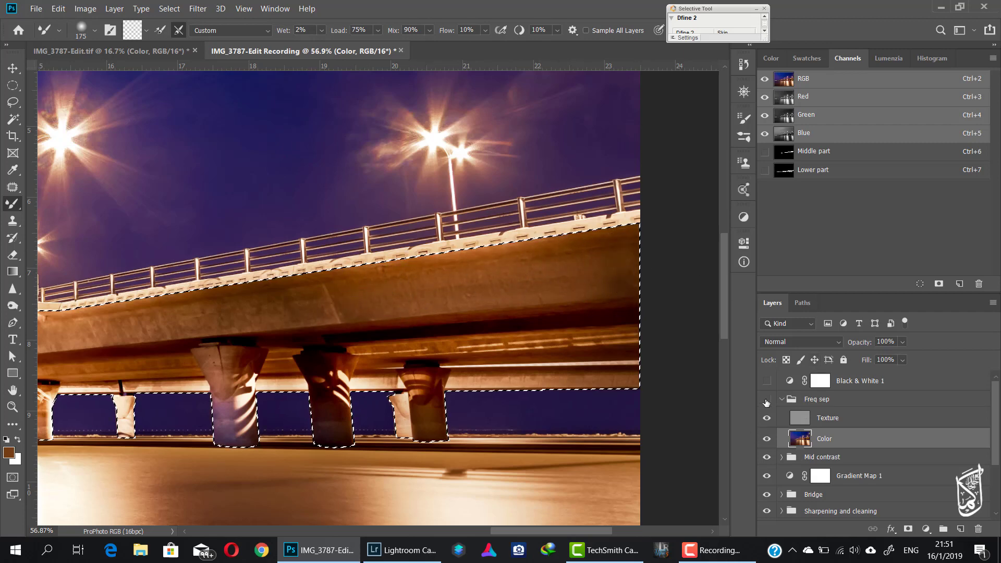
{"action": "left_click_drag", "start_coordinate": [291, 302], "coordinate": [651, 273]}
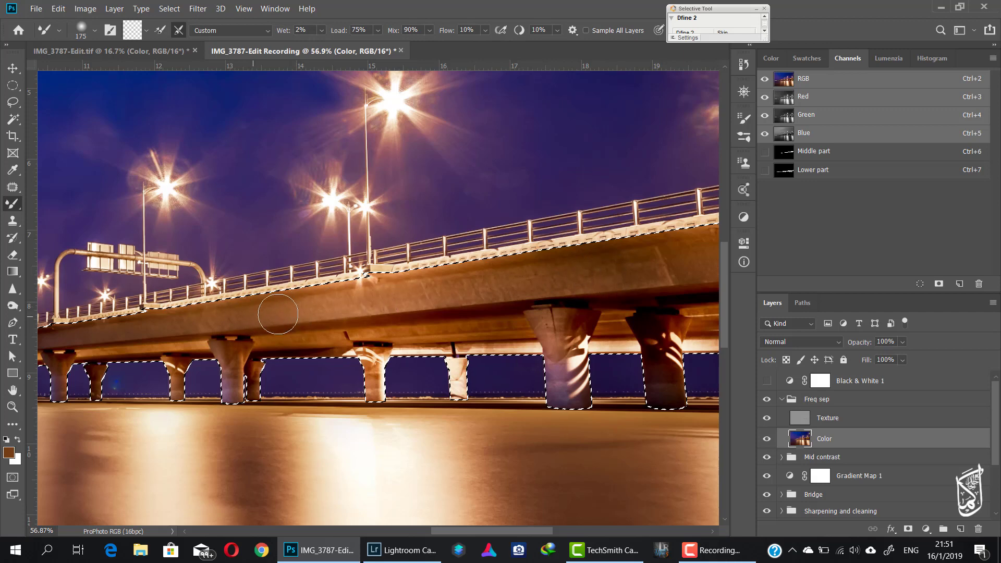
{"action": "left_click_drag", "start_coordinate": [278, 314], "coordinate": [553, 284]}
{"action": "key", "text": "bracketleft"}
{"action": "key", "text": "bracketleft"}
{"action": "key", "text": "bracketleft"}
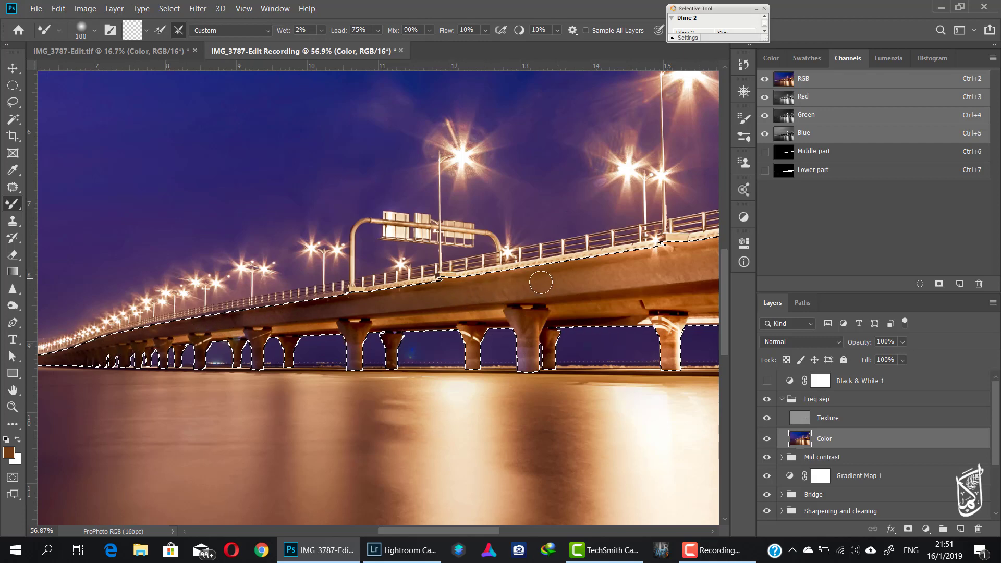
{"action": "left_click_drag", "start_coordinate": [645, 279], "coordinate": [414, 300]}
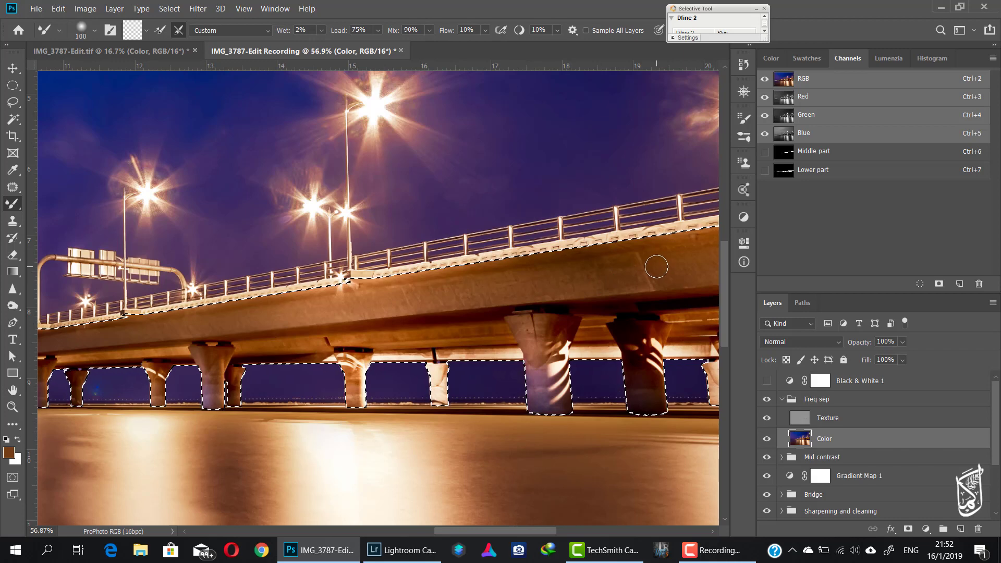
{"action": "key", "text": "ctrl+d"}
{"action": "mouse_move", "coordinate": [658, 267]}
{"action": "left_mouse_down"}
{"action": "mouse_move", "coordinate": [652, 276]}
{"action": "mouse_move", "coordinate": [389, 289]}
{"action": "left_mouse_up"}
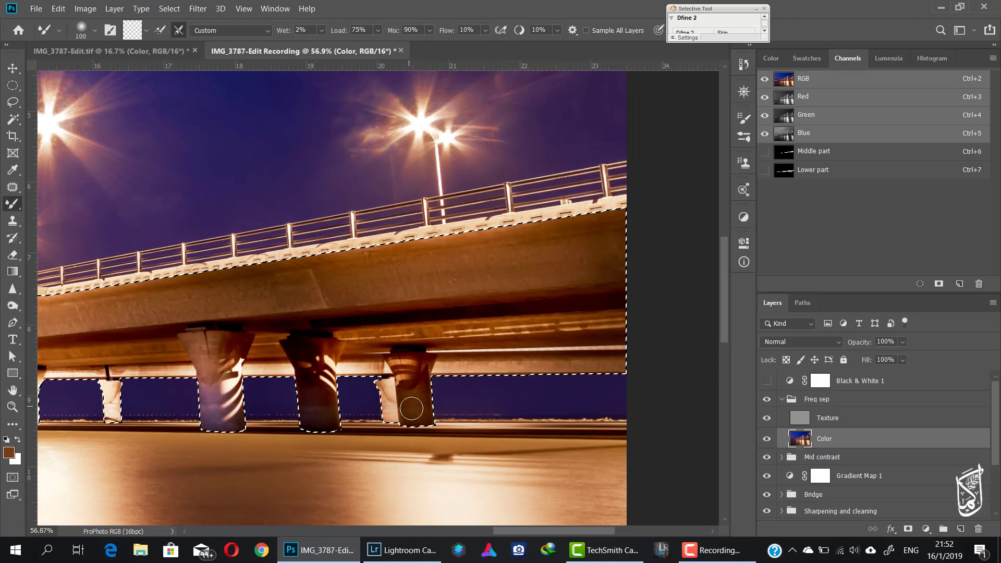
{"action": "left_click_drag", "start_coordinate": [127, 369], "coordinate": [370, 315]}
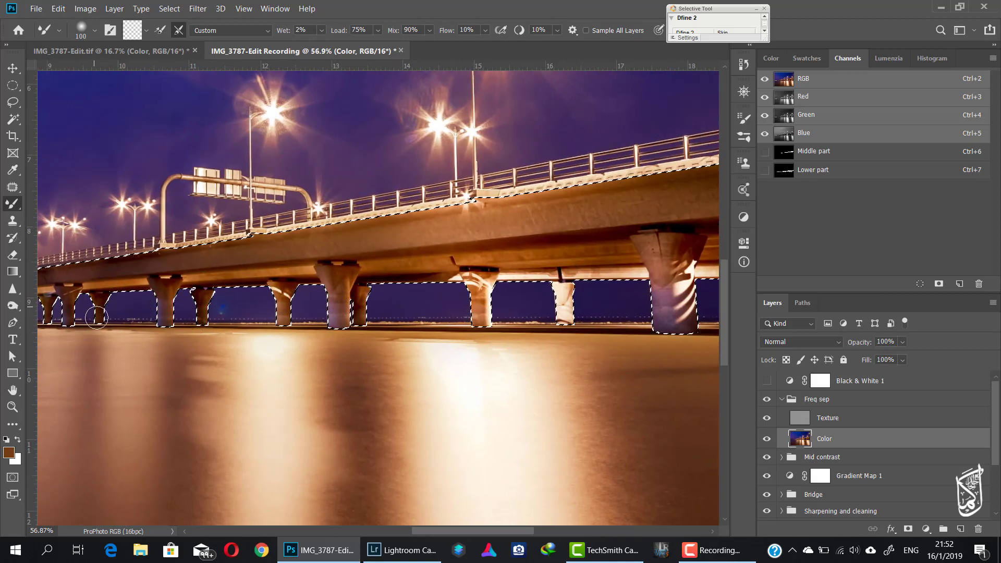
{"action": "key", "text": "ctrl+0"}
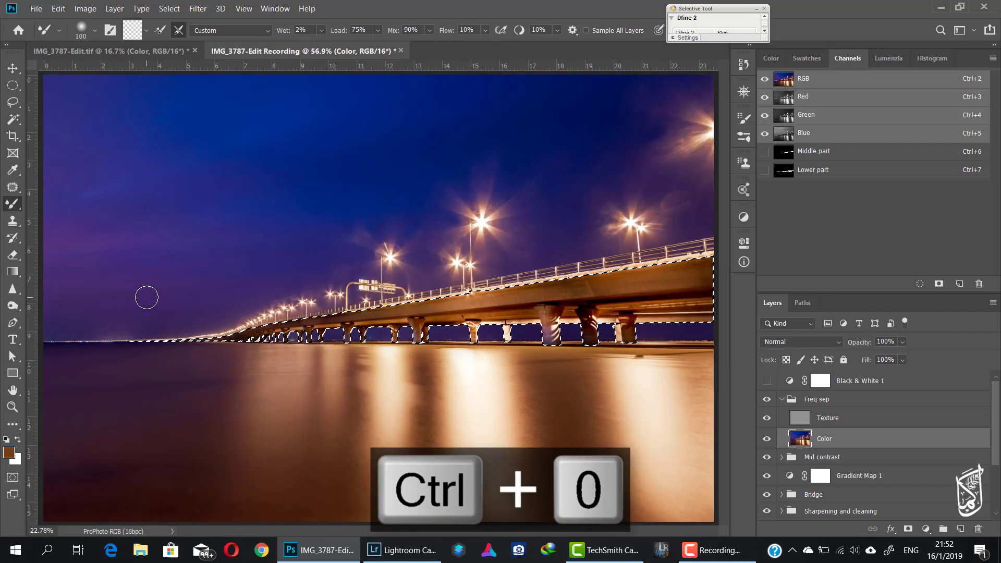
Step: Deselect, then turn Black & White 1 and the Freq sep group back on
{"action": "key", "text": "ctrl+d"}
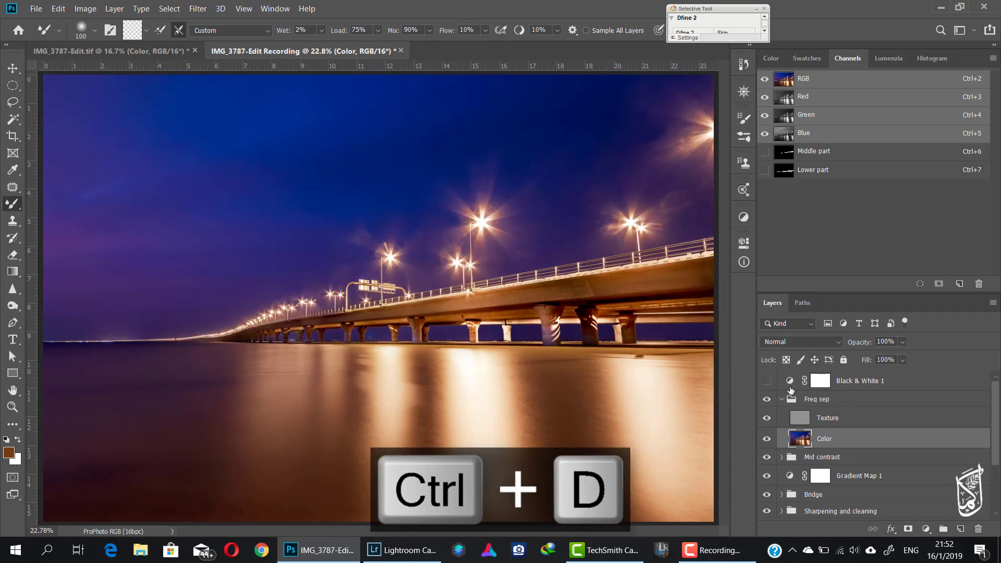
{"action": "left_click", "coordinate": [767, 381]}
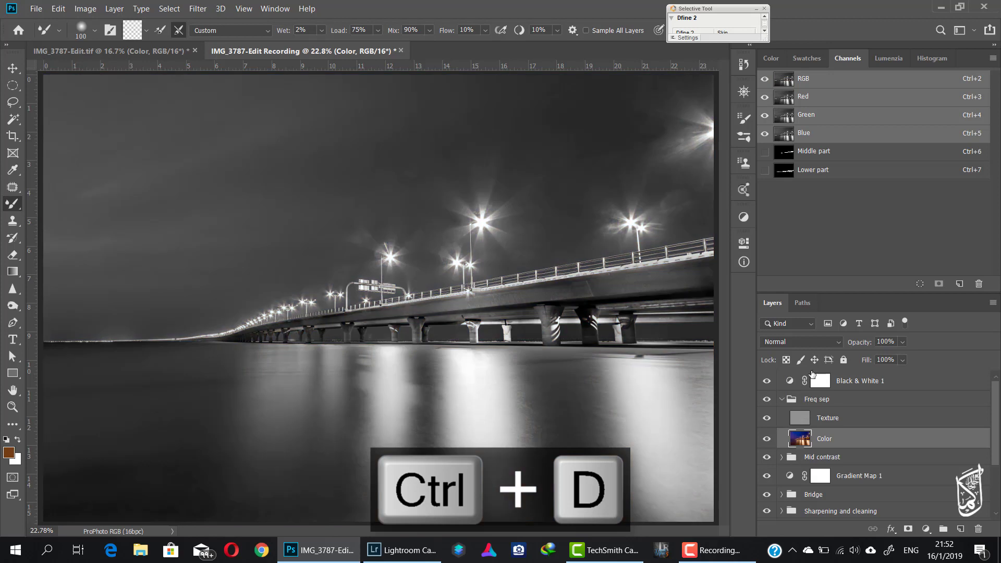
{"action": "left_click", "coordinate": [766, 400]}
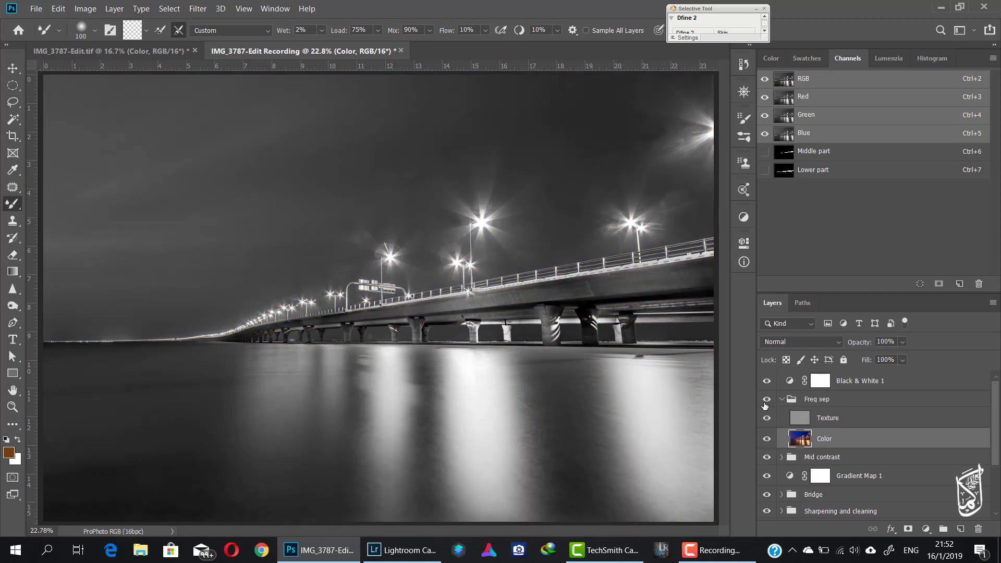